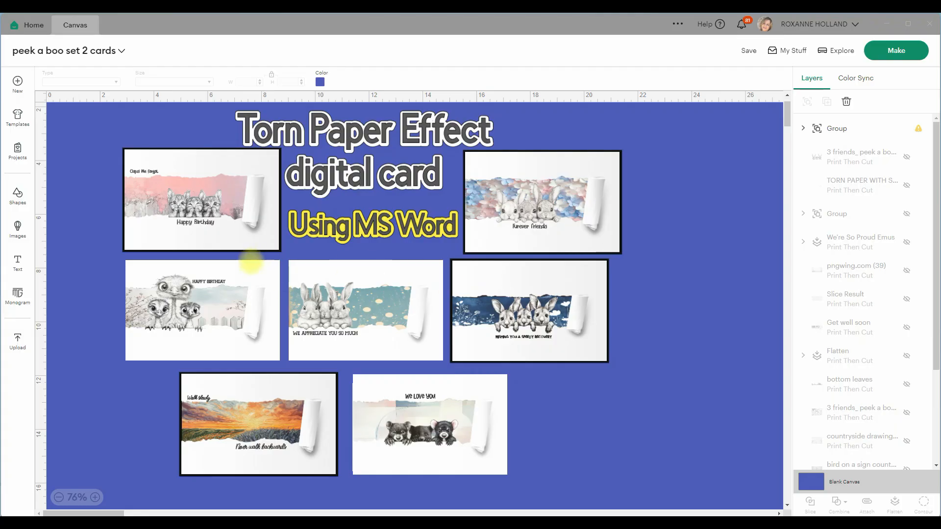
Examine the sample torn-paper peek-a-boo cards on the canvas up close.
scroll(240, 267, up, 4)
drag(215, 195, 308, 312)
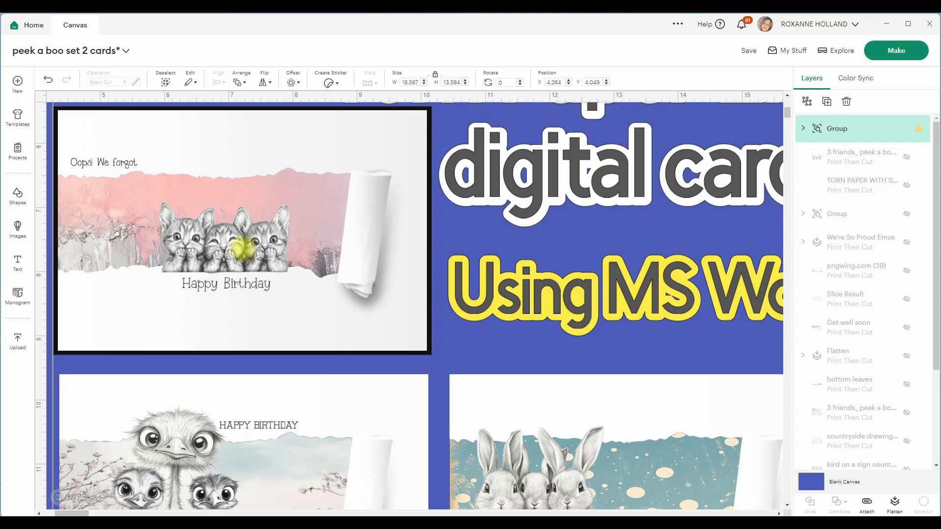
scroll(218, 433, down, 5)
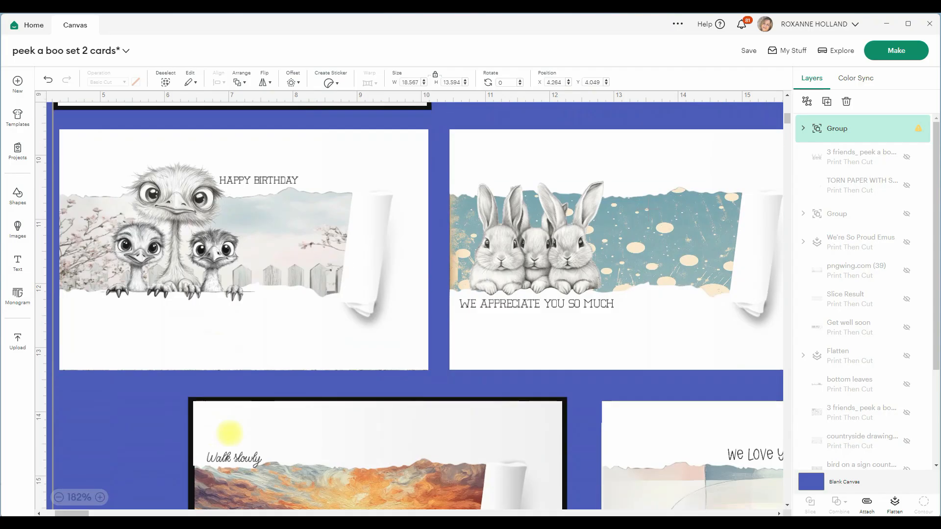
scroll(562, 278, down, 3)
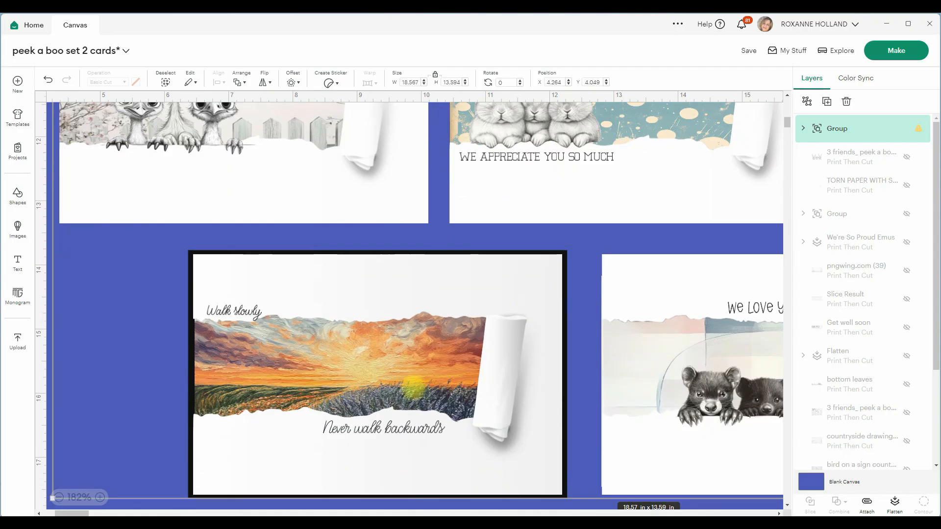
drag(713, 392, 474, 382)
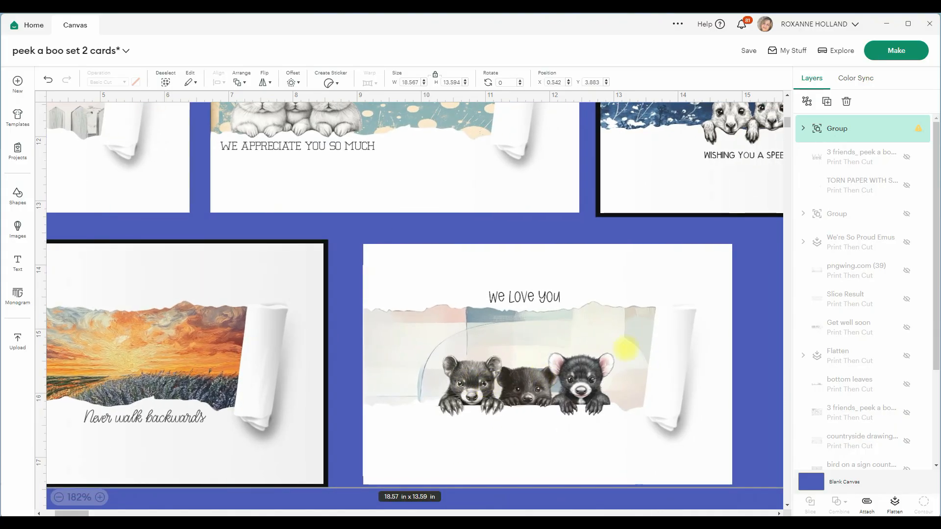
scroll(693, 168, up, 3)
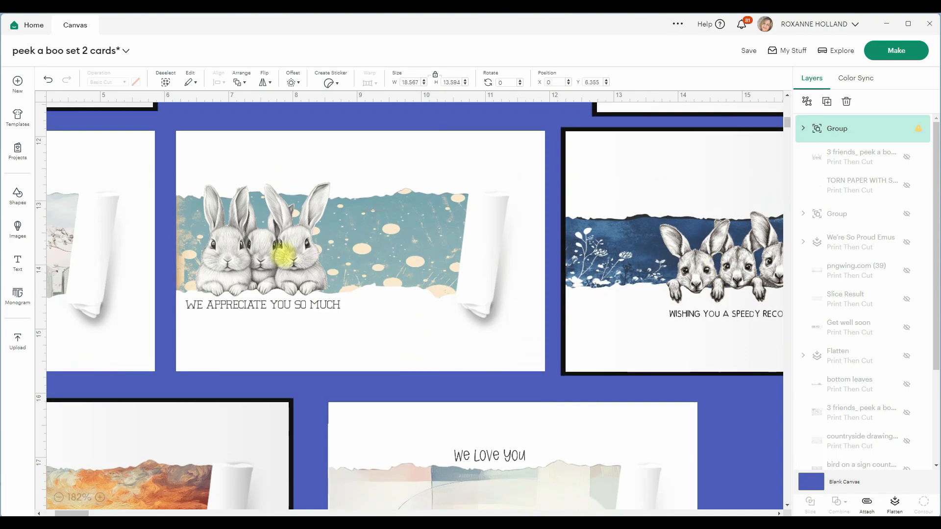
scroll(294, 253, up, 4)
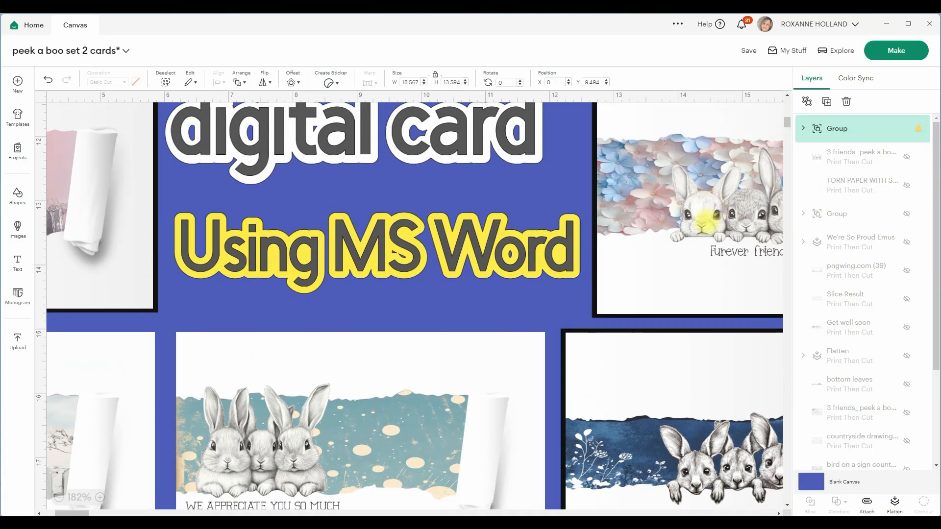
drag(704, 217, 902, 201)
drag(248, 223, 378, 293)
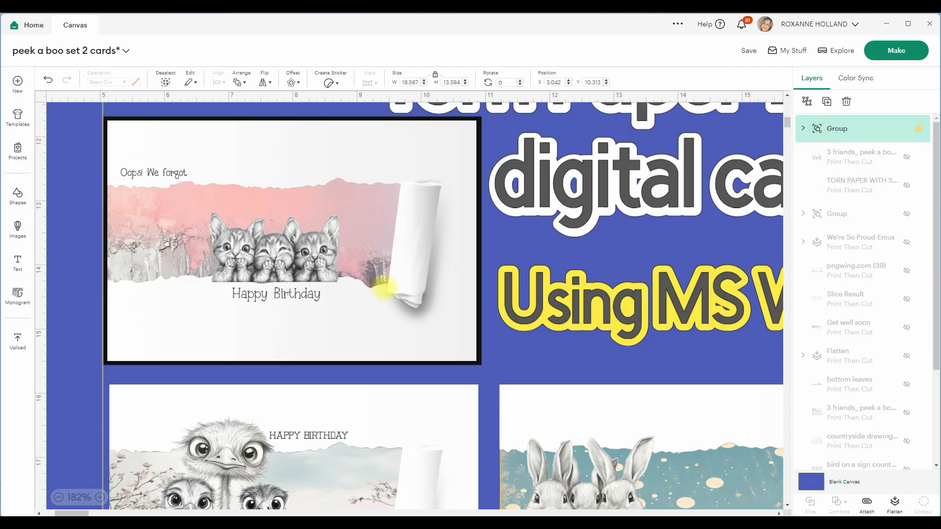
scroll(382, 289, down, 6)
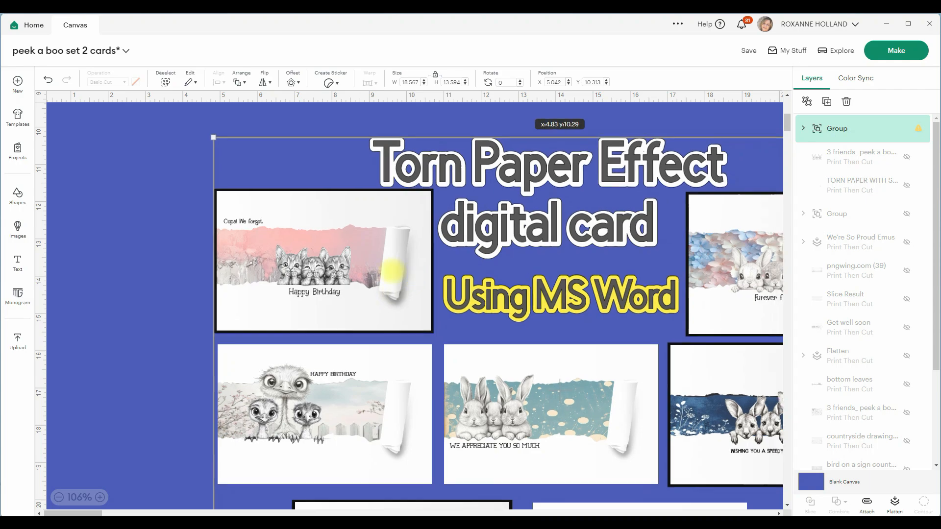
scroll(282, 258, down, 3)
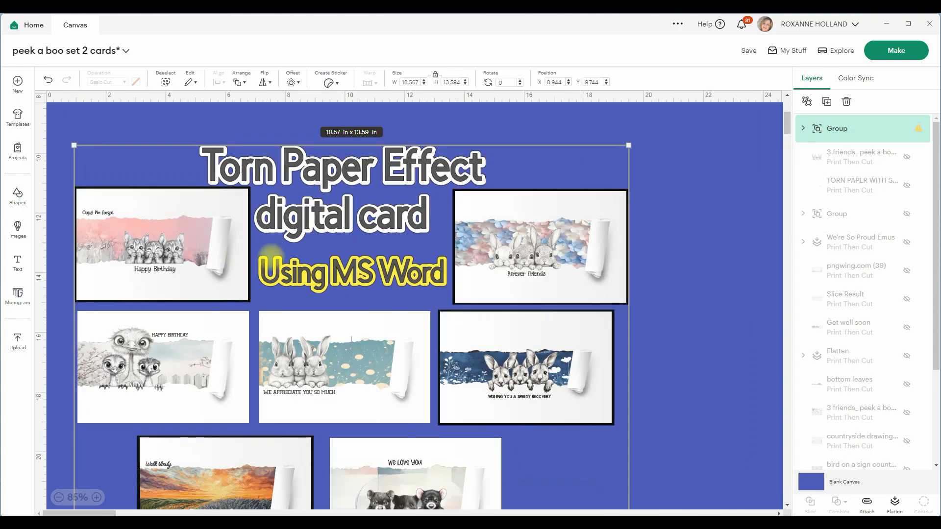
drag(415, 242, 474, 211)
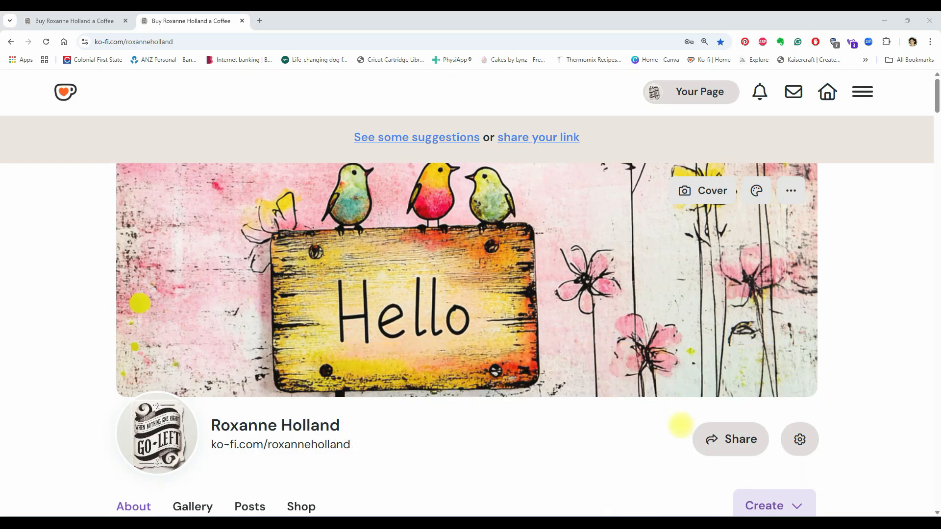
Browse the Ko-fi shop listings and open the 41 BEAUTIFUL BACKGROUNDS product page, then return to the shop.
scroll(622, 421, down, 2)
scroll(620, 418, down, 9)
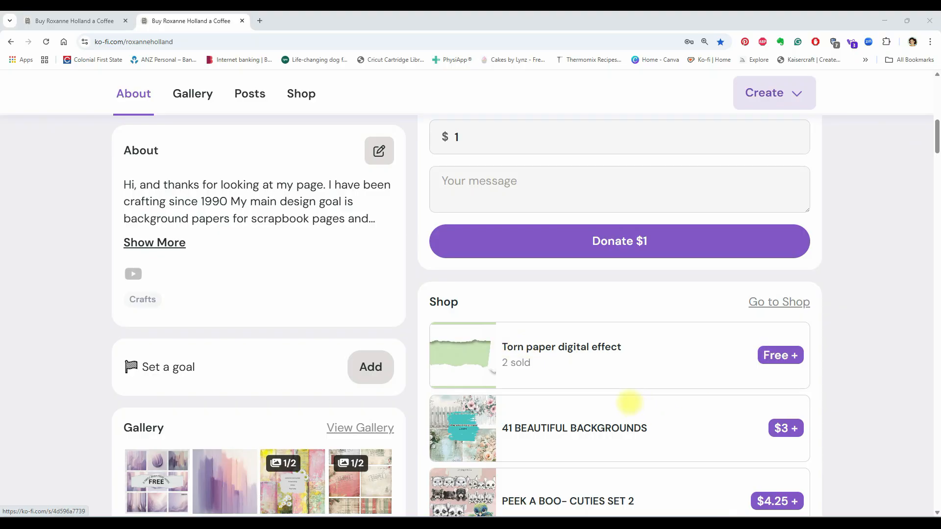
scroll(628, 398, down, 4)
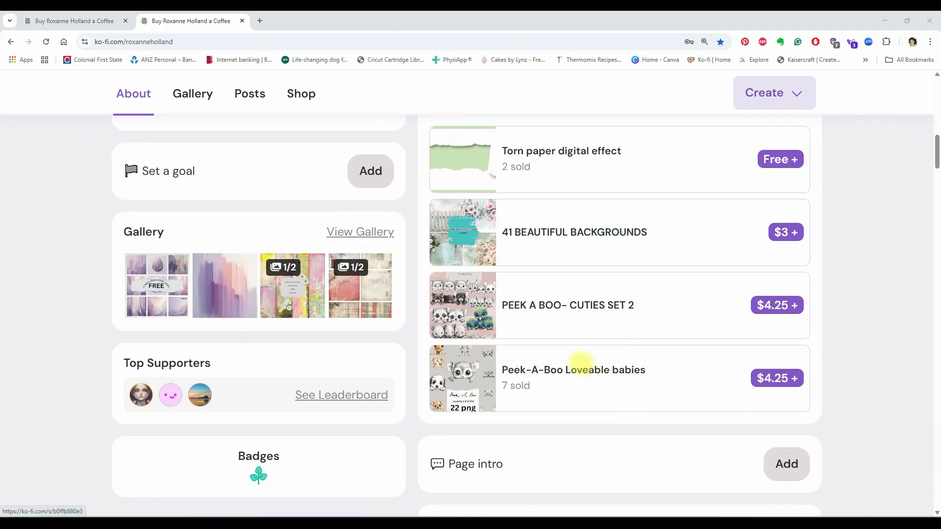
scroll(563, 356, down, 3)
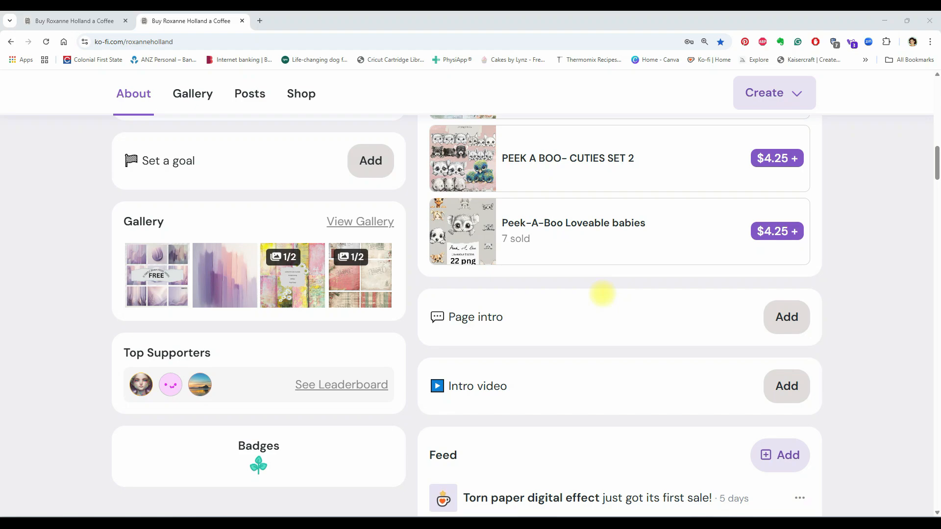
scroll(538, 275, up, 3)
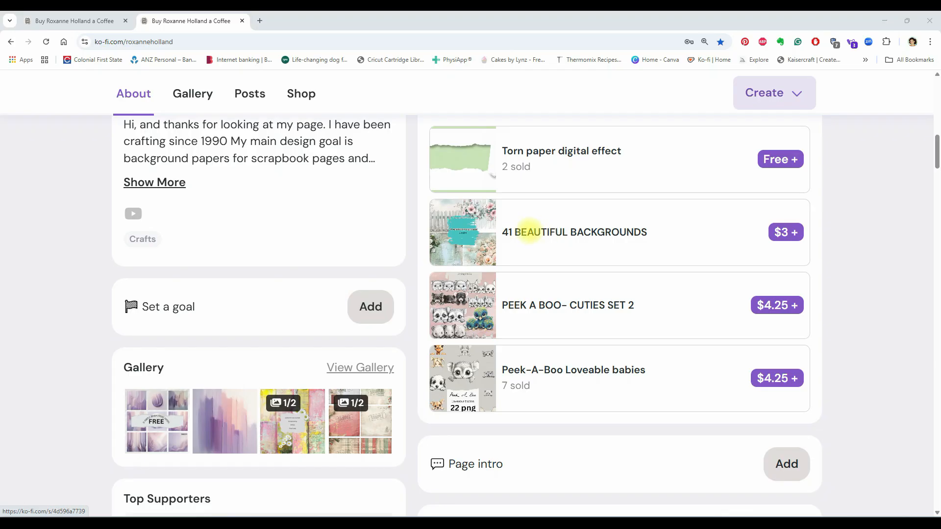
click(532, 232)
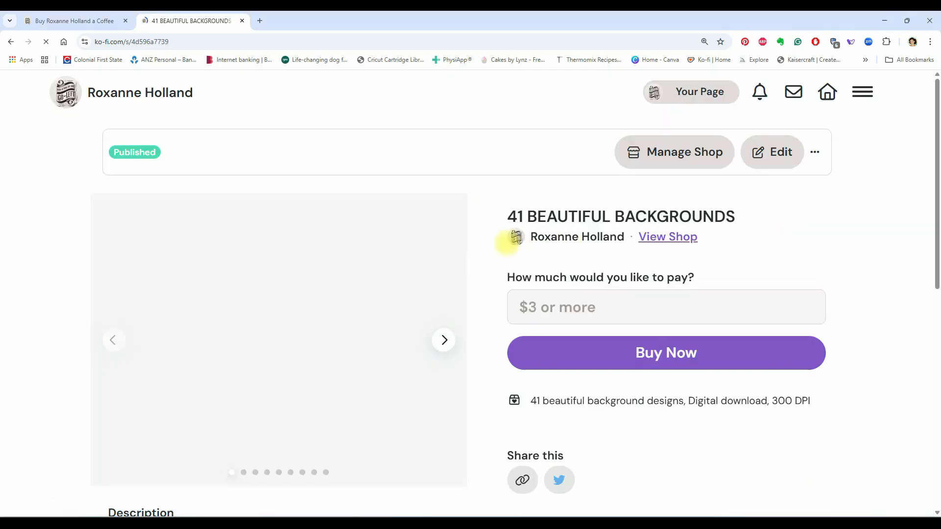
scroll(340, 328, down, 10)
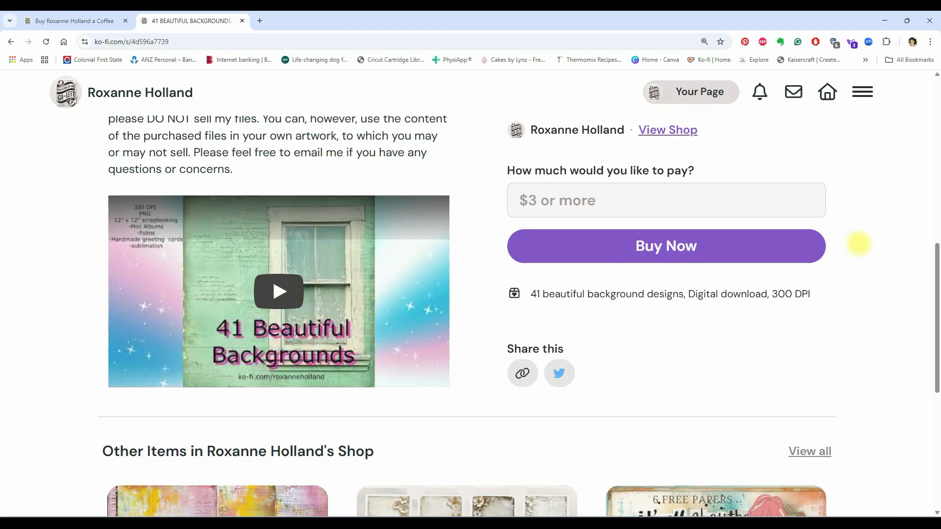
click(11, 42)
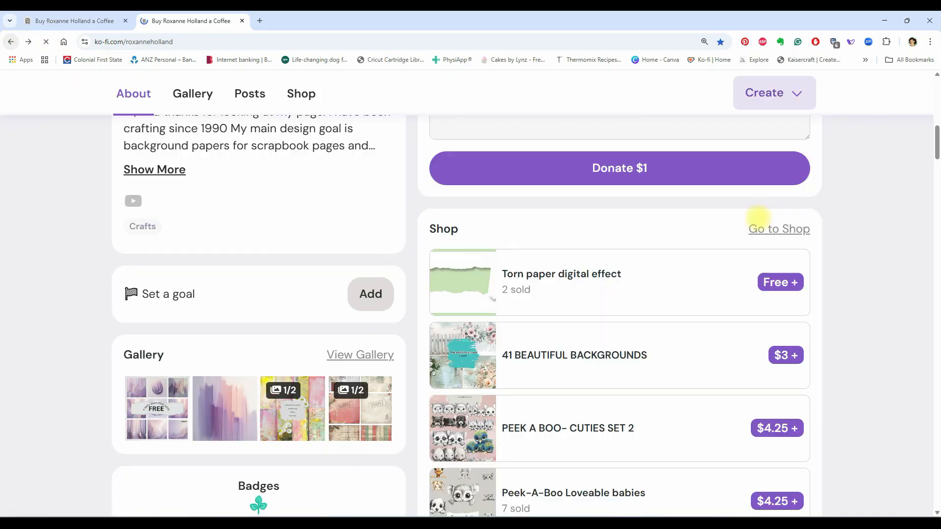
Open the Peek-A-Boo Loveable babies product page, scroll its details and return to the shop.
scroll(758, 221, down, 3)
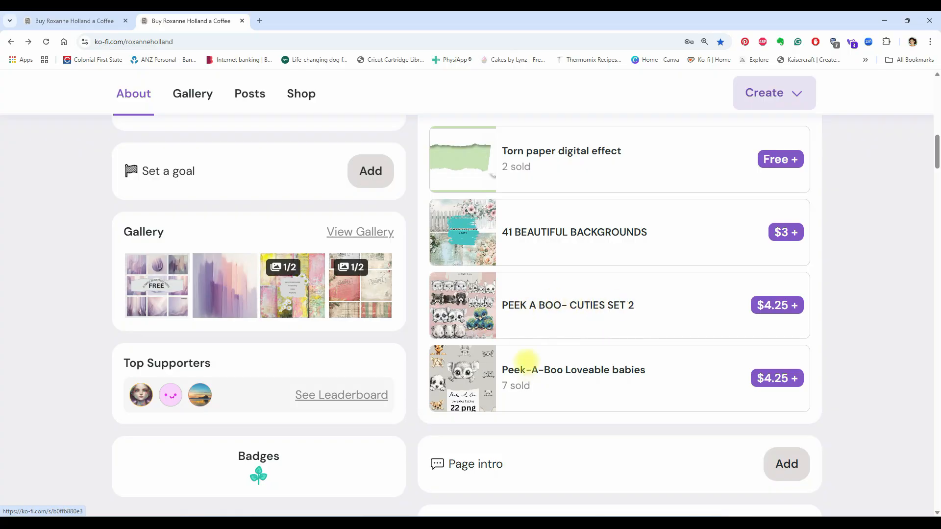
click(572, 370)
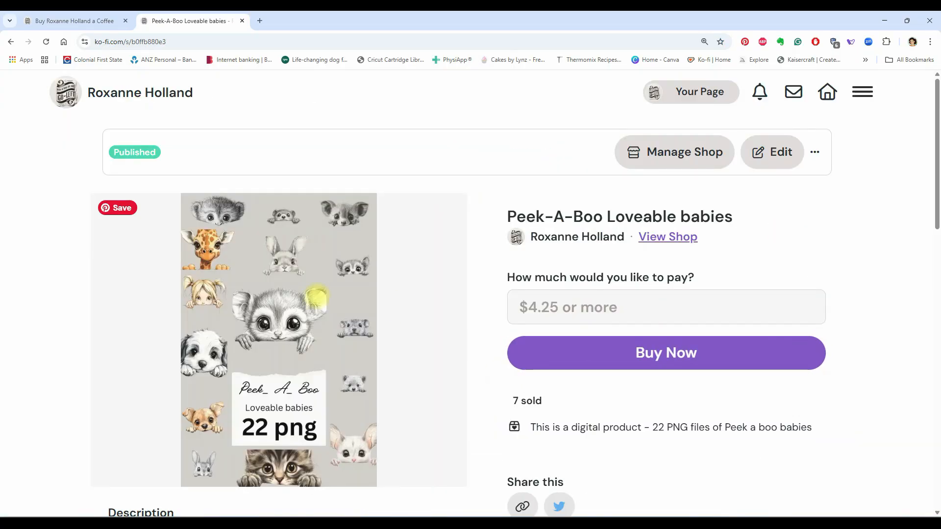
scroll(318, 300, down, 10)
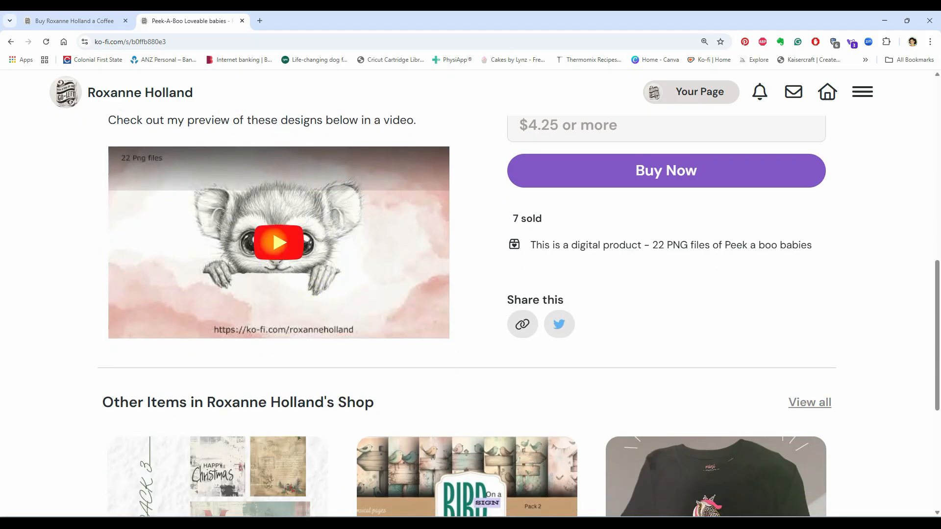
click(11, 42)
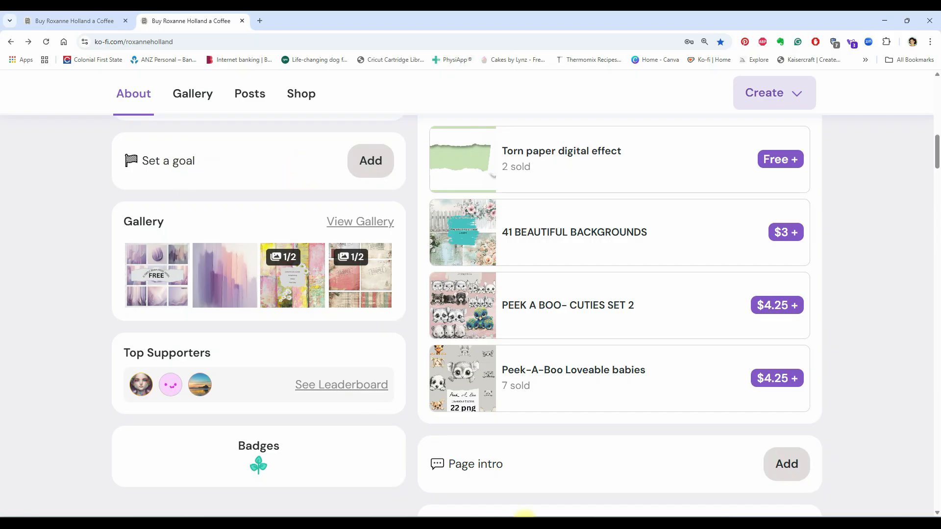
Switch to Word, maximize the torn-effect kangaroo card document and look over the sample card.
mouse_move(594, 526)
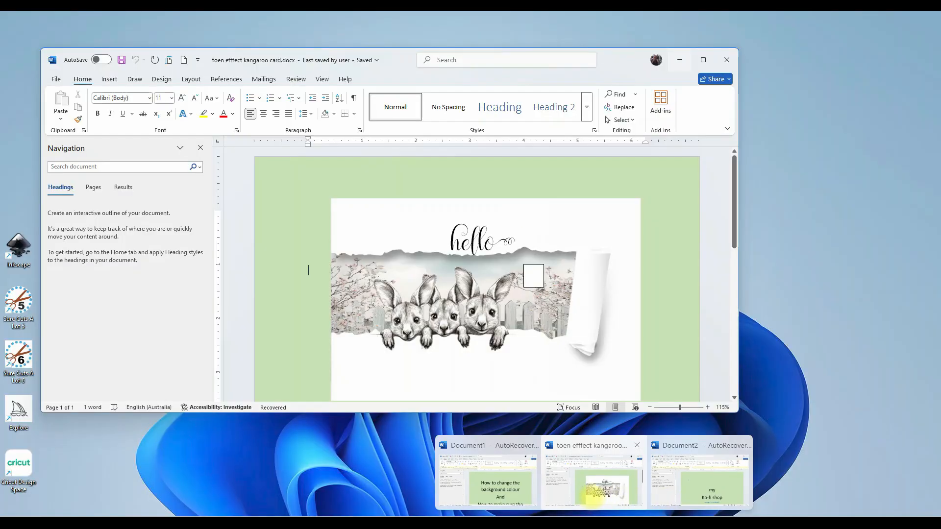
click(593, 496)
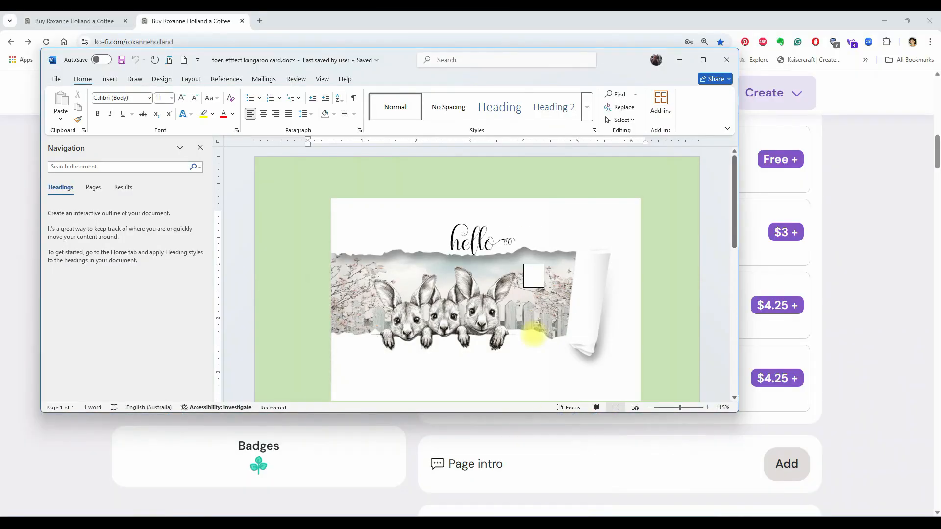
click(702, 59)
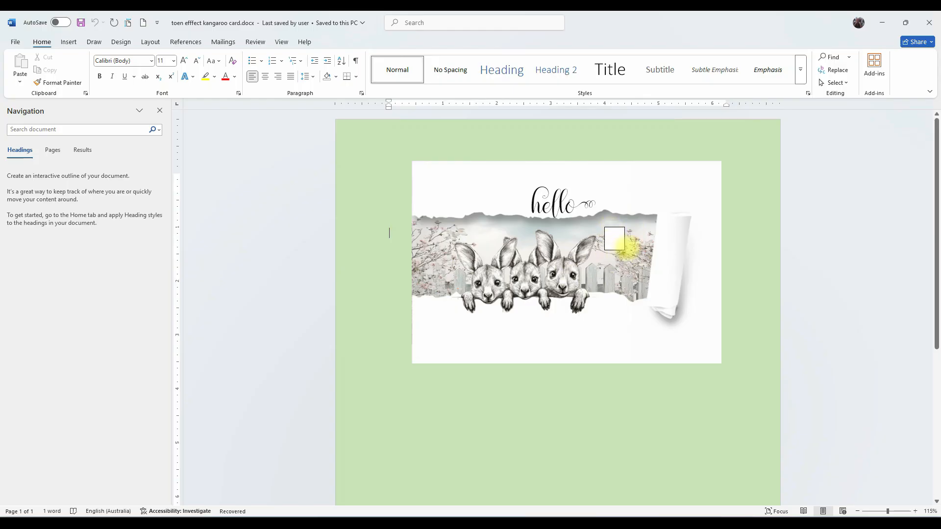
click(614, 238)
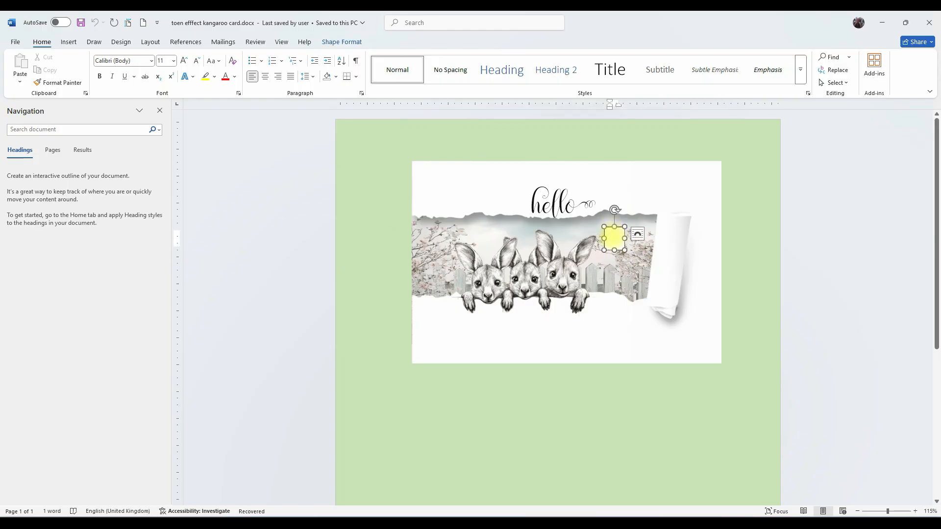
scroll(622, 240, down, 3)
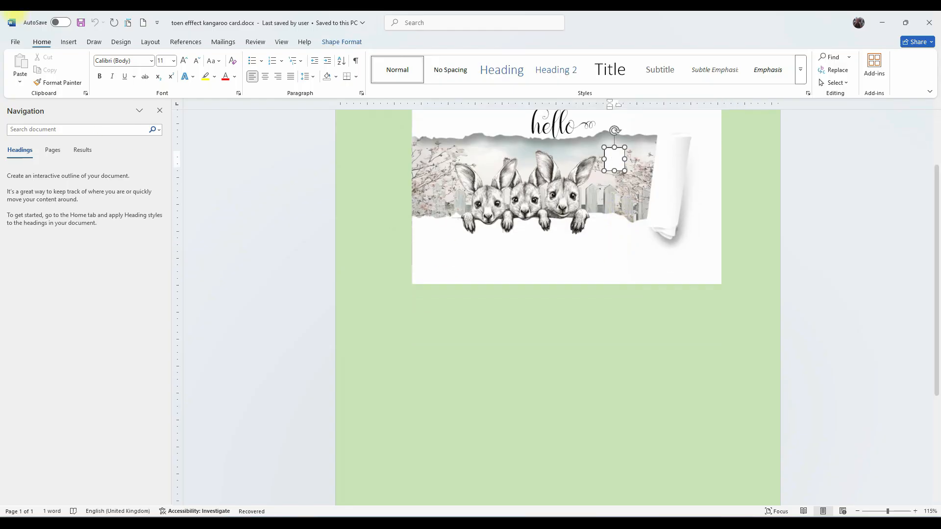
Create a new blank document.
click(143, 23)
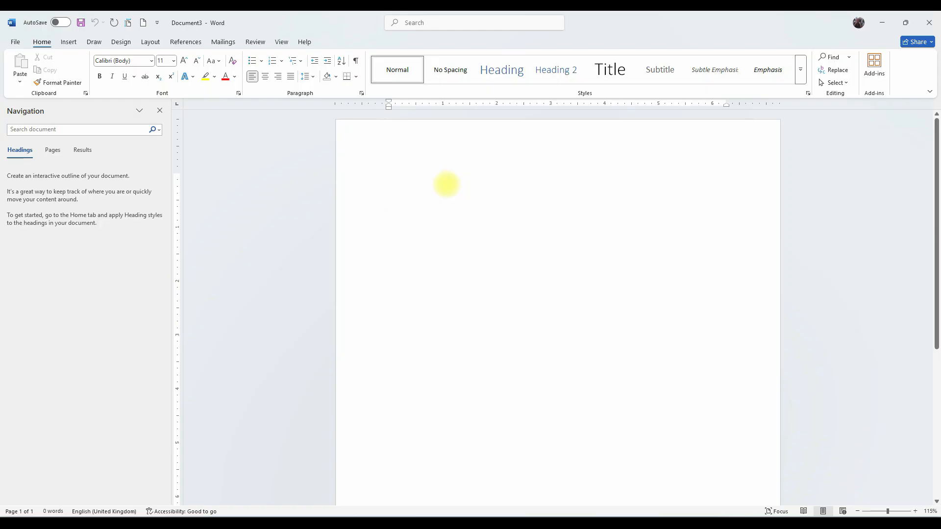
click(40, 42)
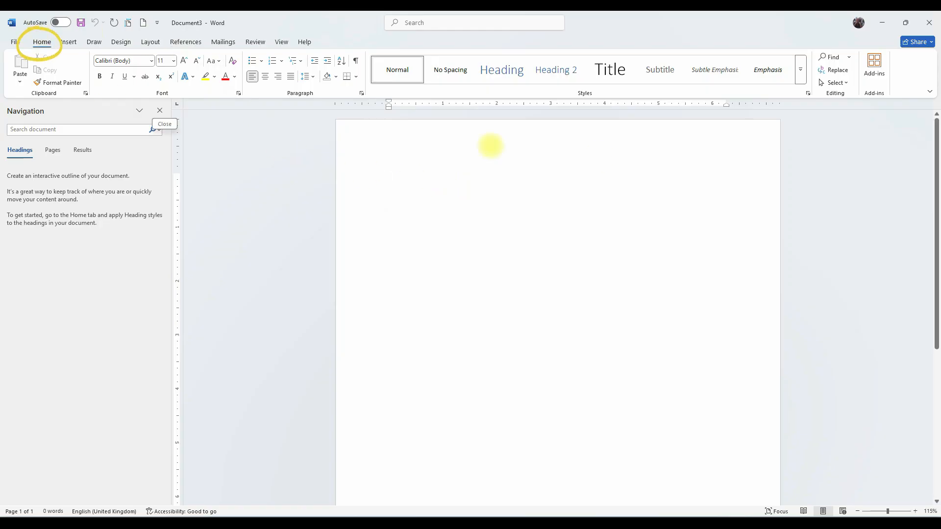
Set the page colour to a medium light green from the theme colours.
click(94, 42)
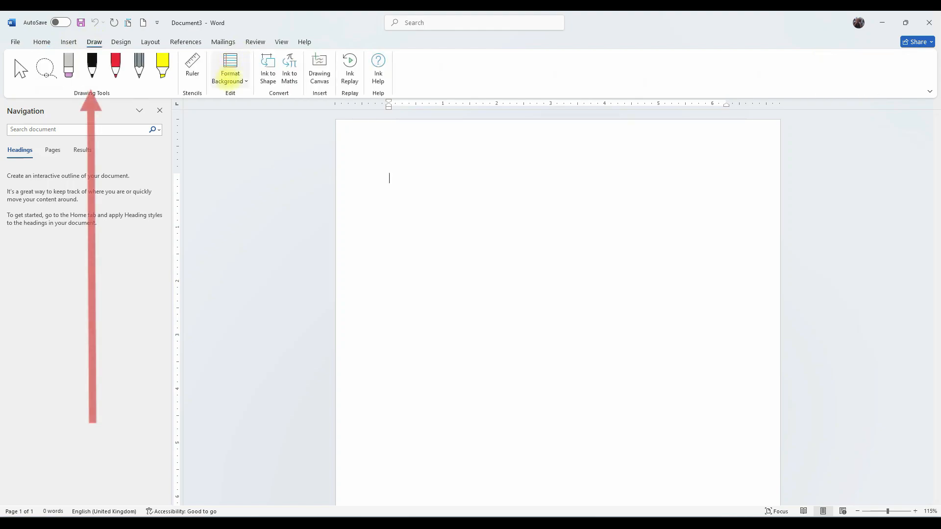
click(230, 78)
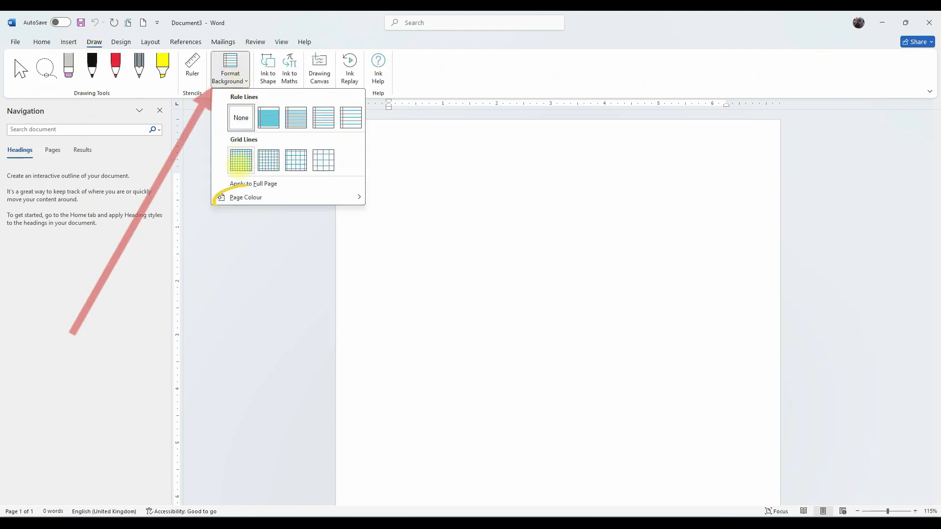
click(242, 197)
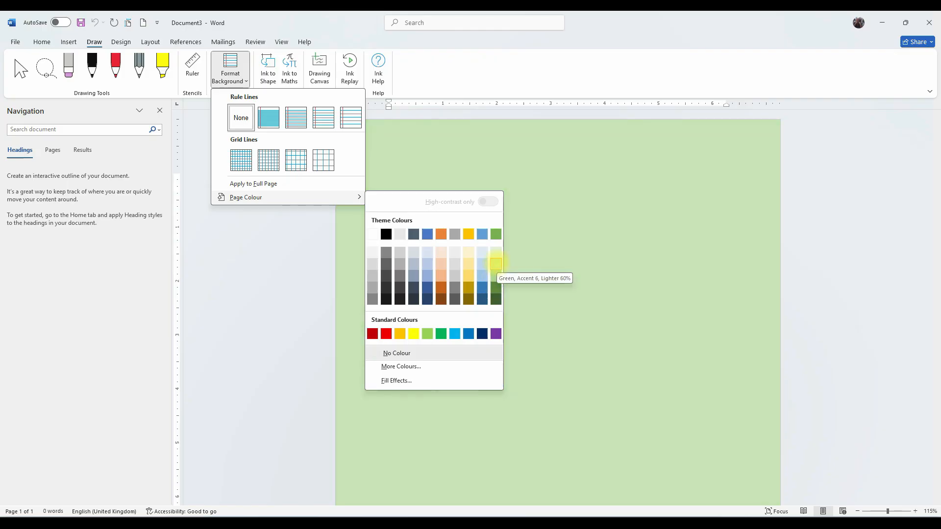
click(495, 275)
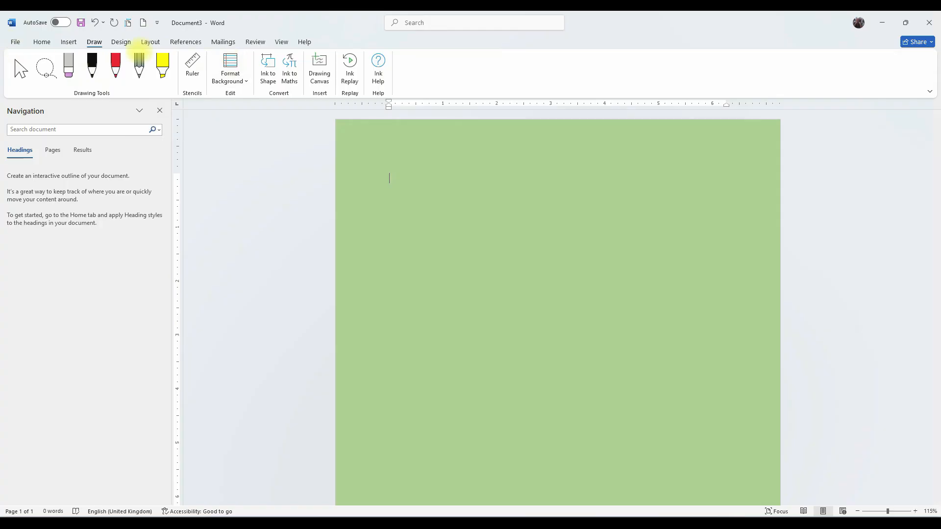
Change the page colour to Green, Accent 6, Lighter 60%.
click(229, 77)
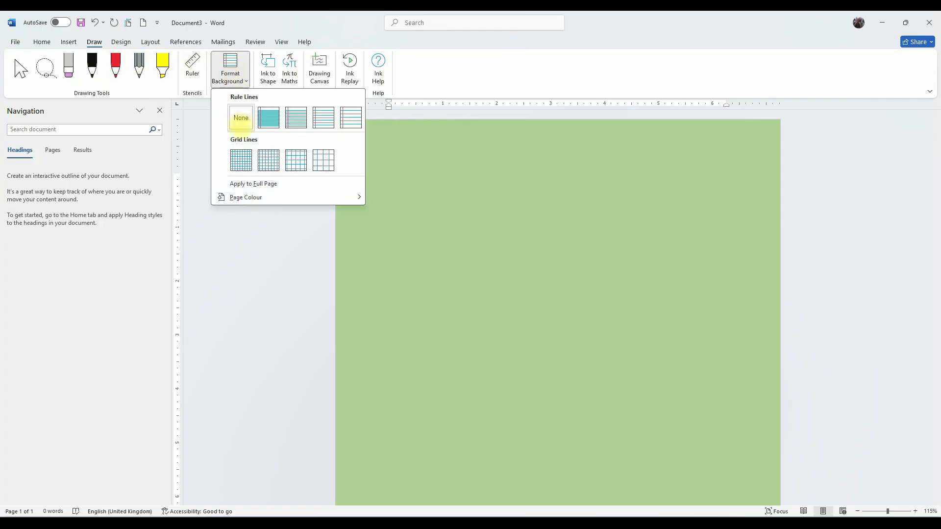
mouse_move(247, 197)
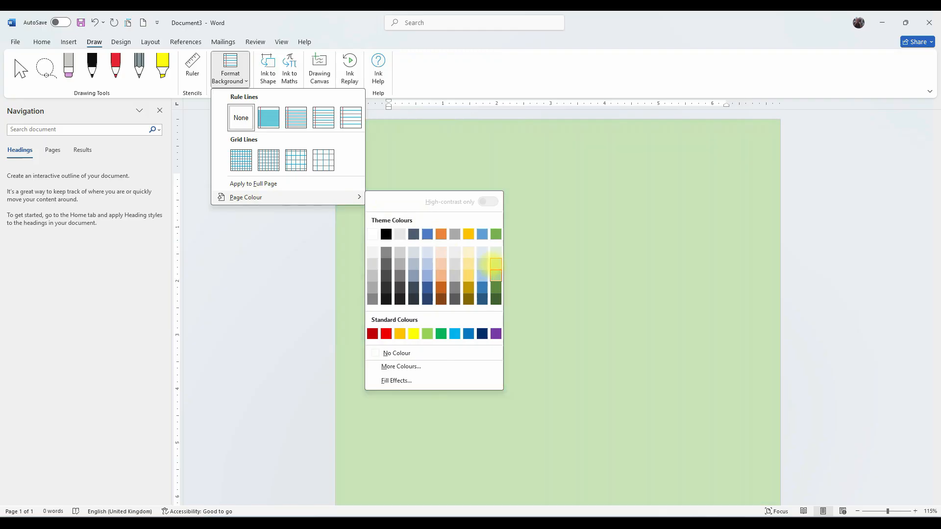
click(495, 265)
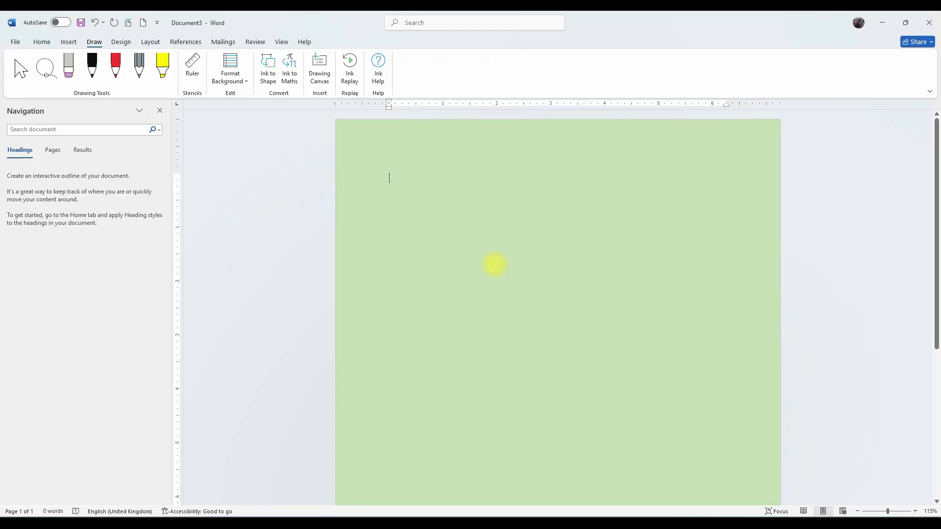
Make sure background colours and images are set not to print in Word's display options.
click(42, 42)
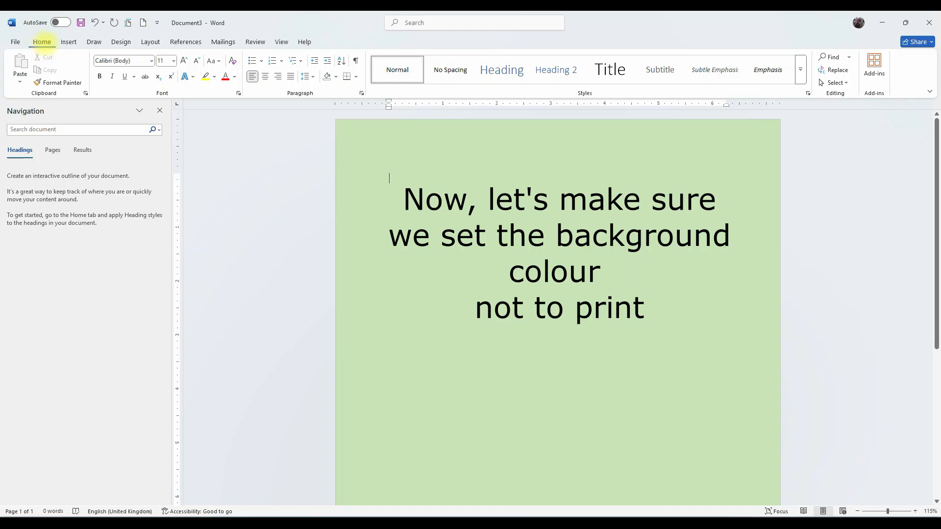
click(13, 42)
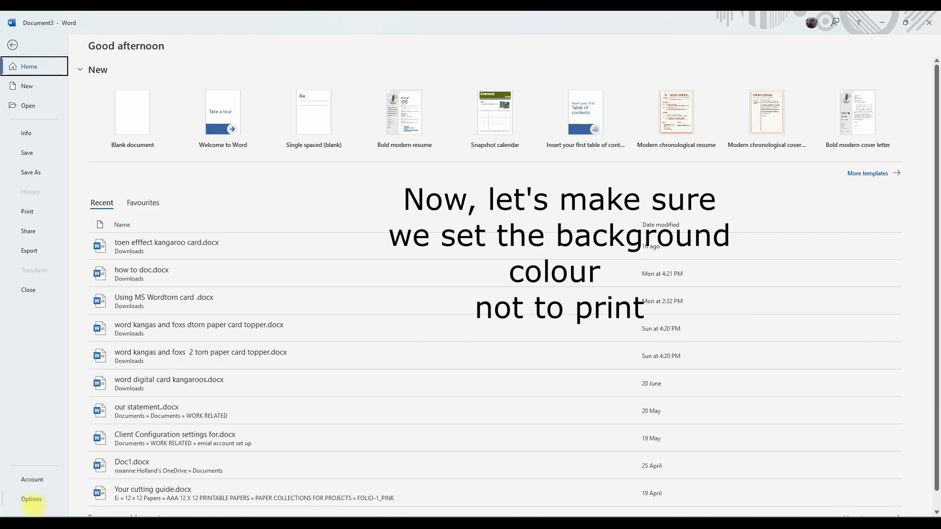
click(31, 499)
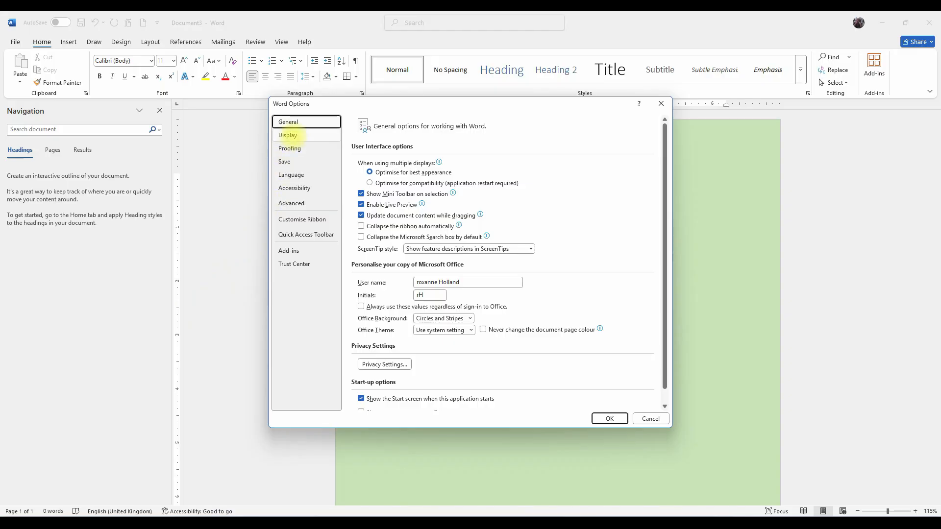
click(297, 136)
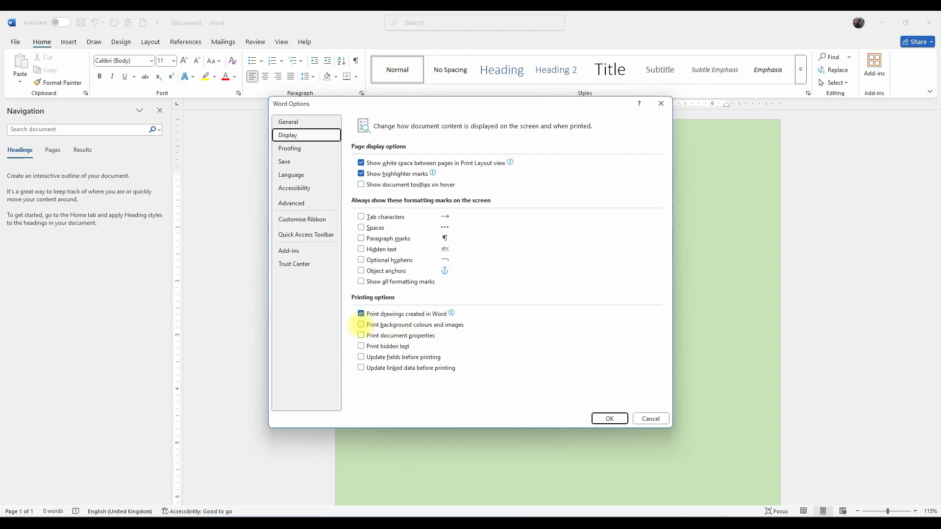
click(361, 325)
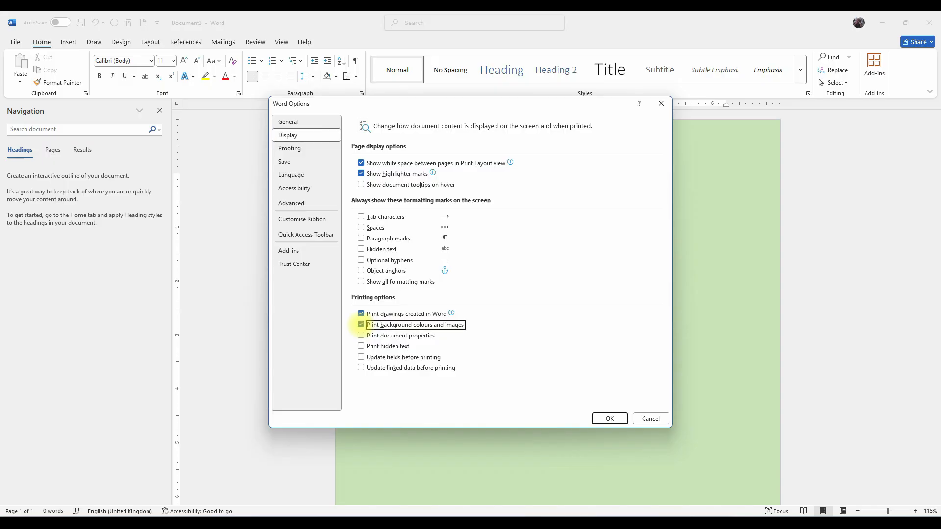
click(360, 324)
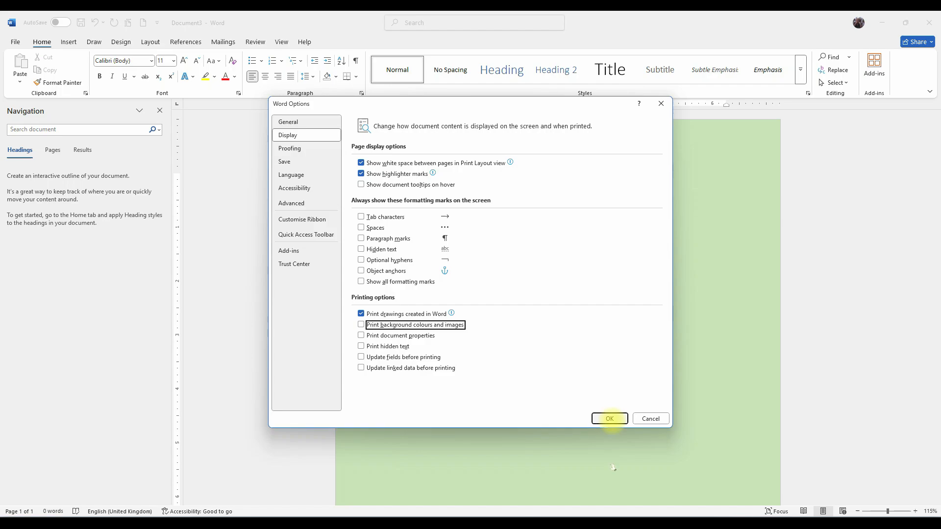
click(609, 419)
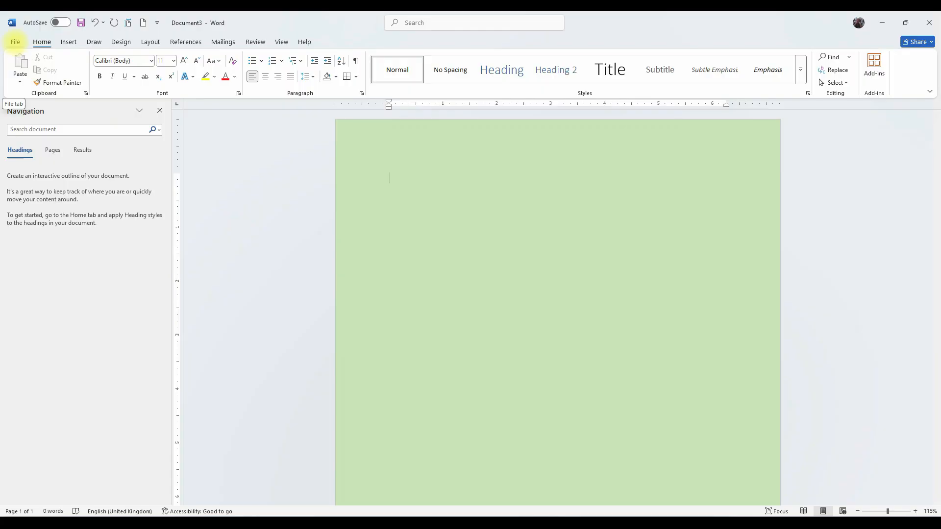
Check the measurement units setting in Word's advanced display options.
click(15, 42)
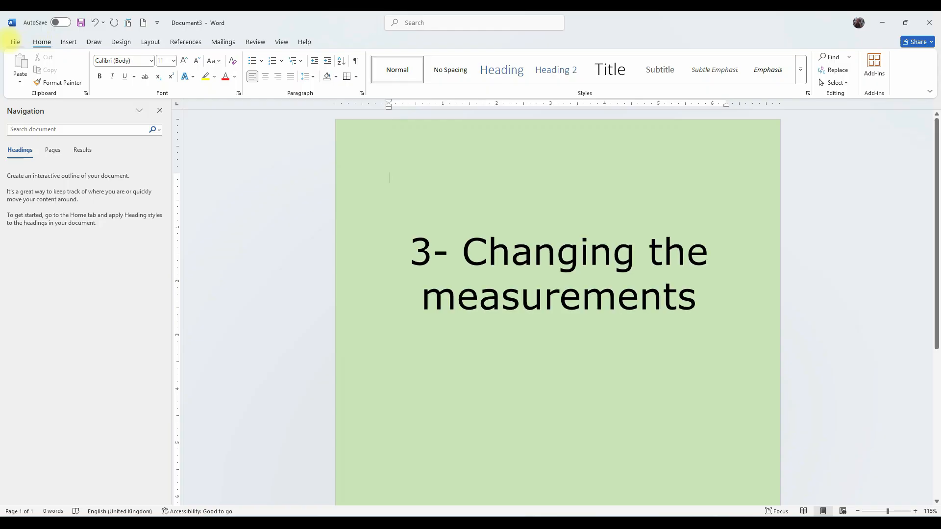
click(14, 42)
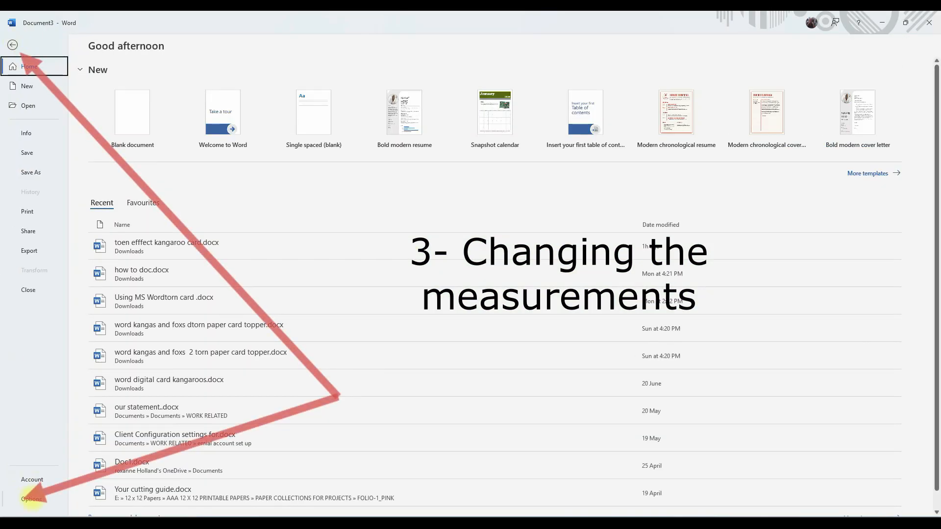
click(31, 498)
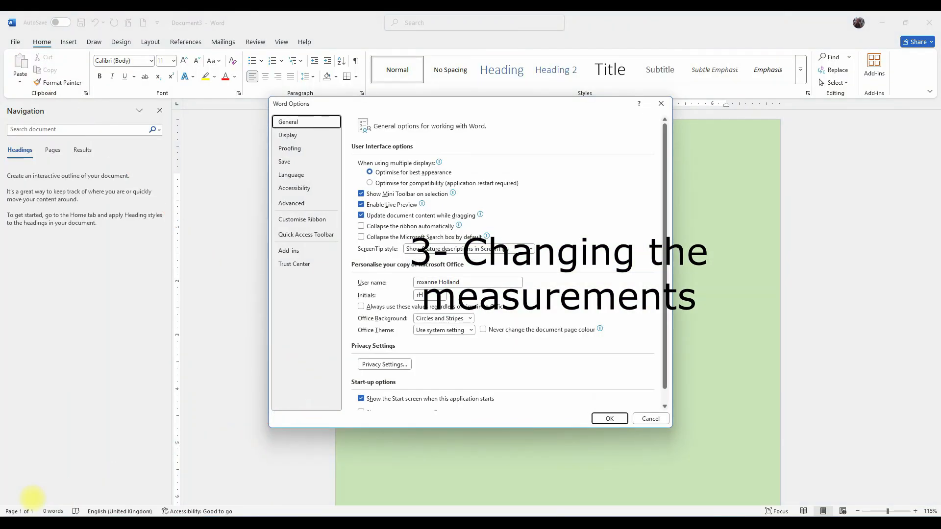
click(291, 202)
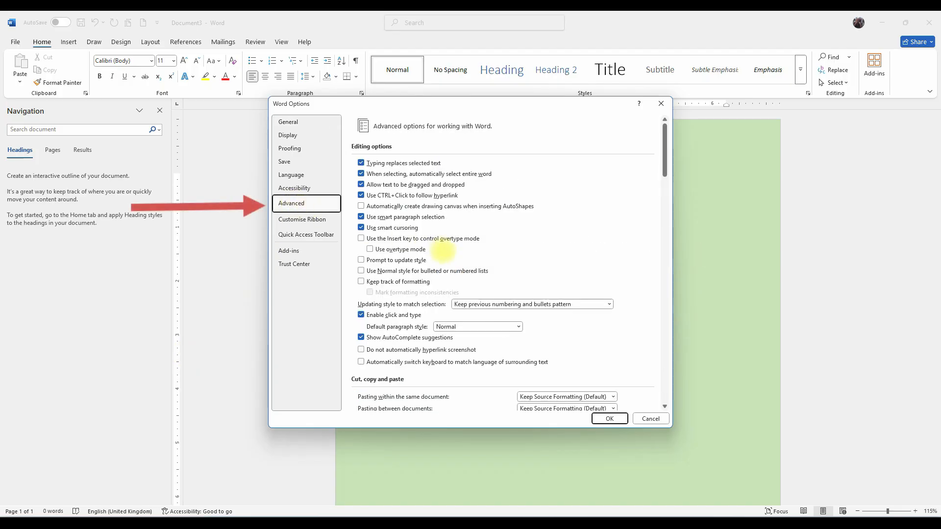
scroll(442, 251, down, 2)
scroll(443, 254, down, 5)
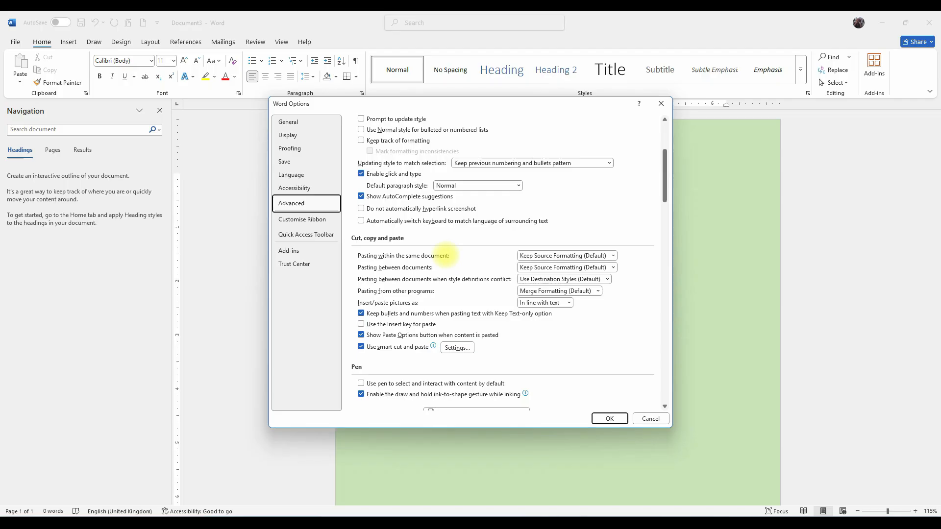
scroll(449, 254, down, 6)
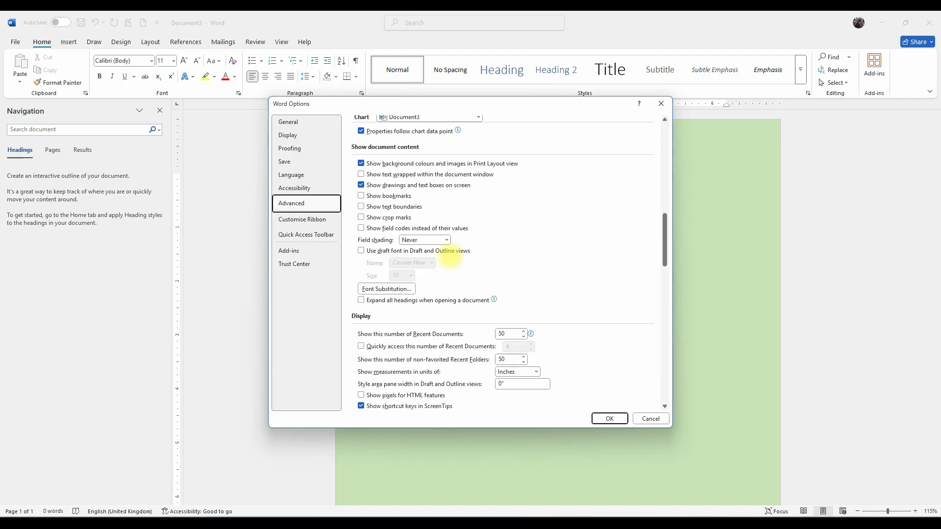
scroll(450, 256, down, 1)
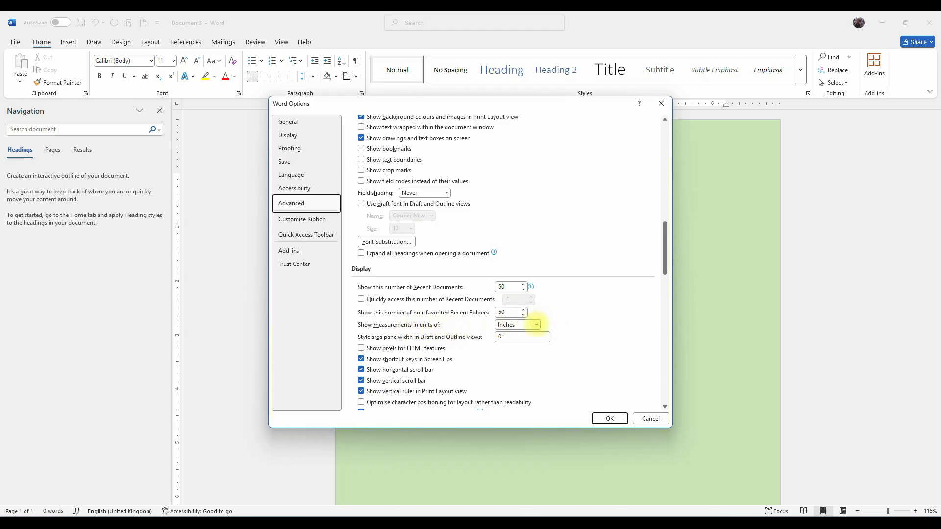
click(536, 325)
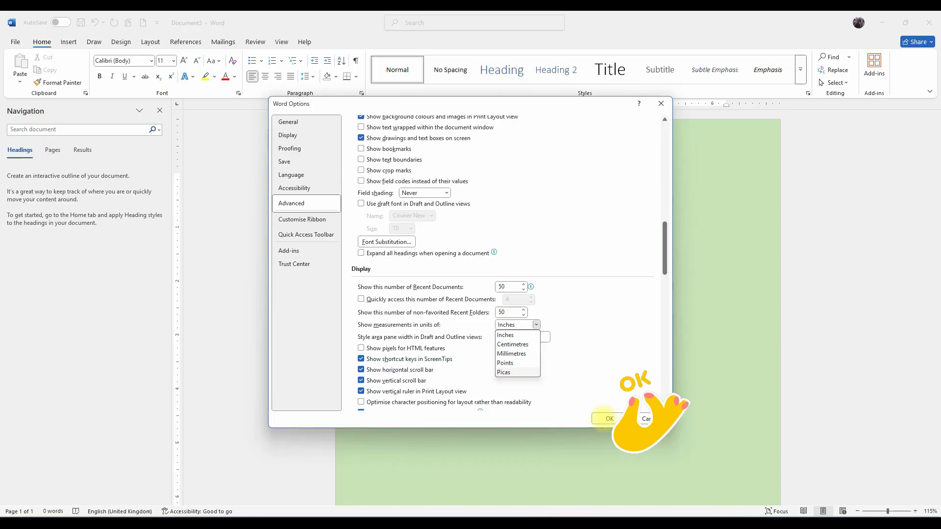
click(607, 419)
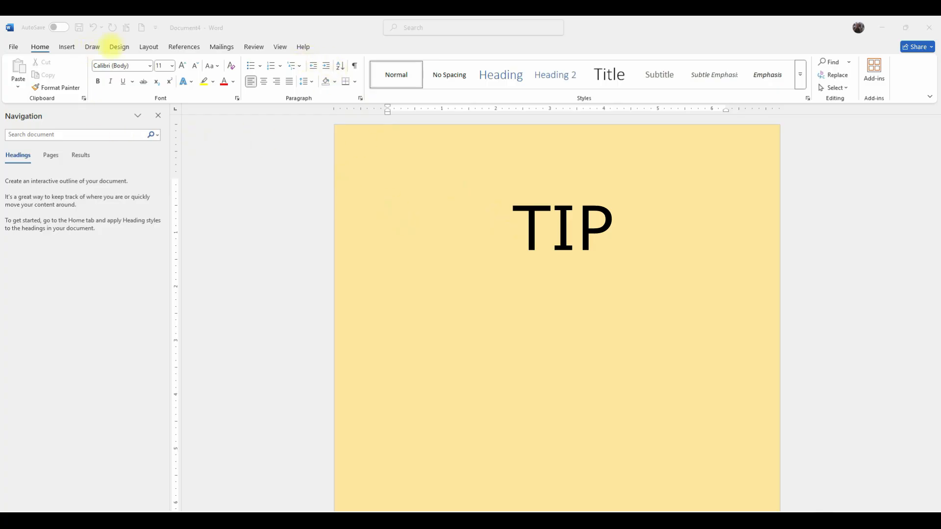
Draw a rectangle about 4.43 by 3.13 inches in the upper part of the page.
click(67, 46)
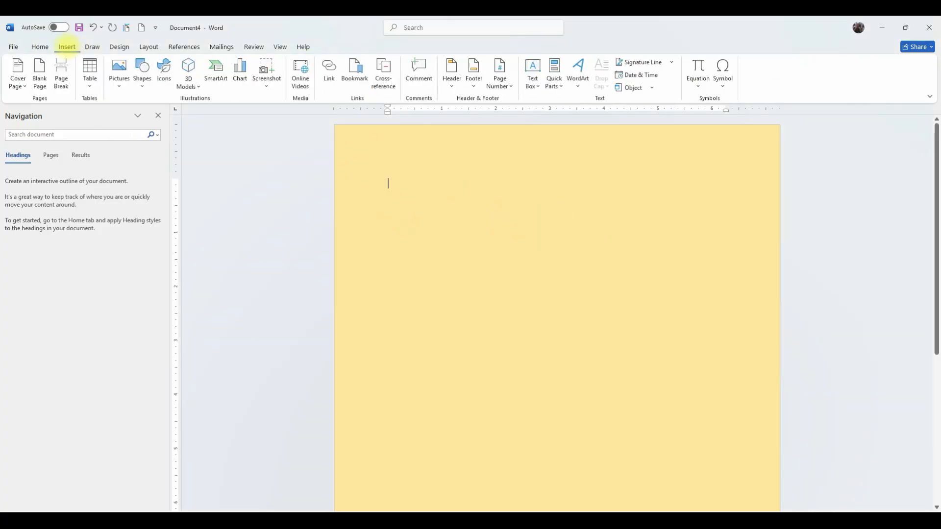
click(142, 70)
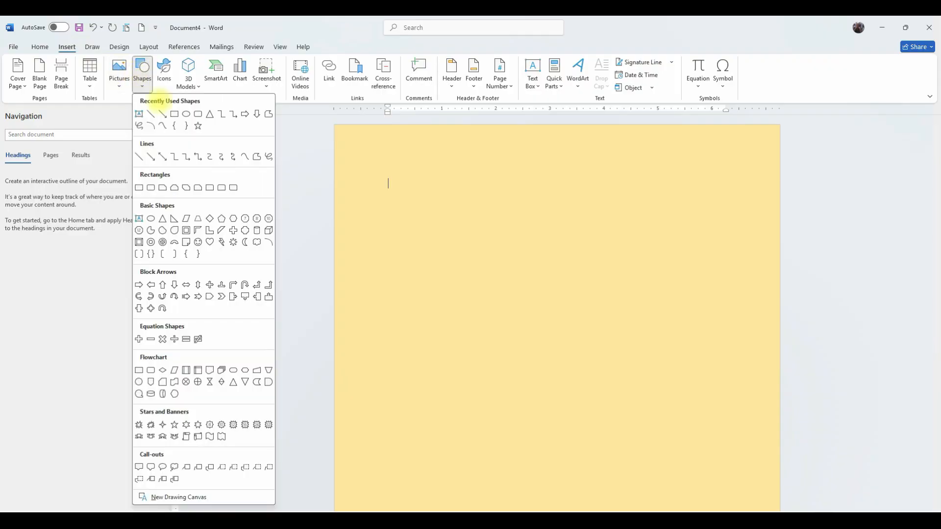
click(174, 113)
mouse_move(466, 203)
mouse_down()
mouse_move(572, 343)
mouse_move(636, 390)
mouse_move(689, 391)
mouse_move(704, 373)
mouse_up()
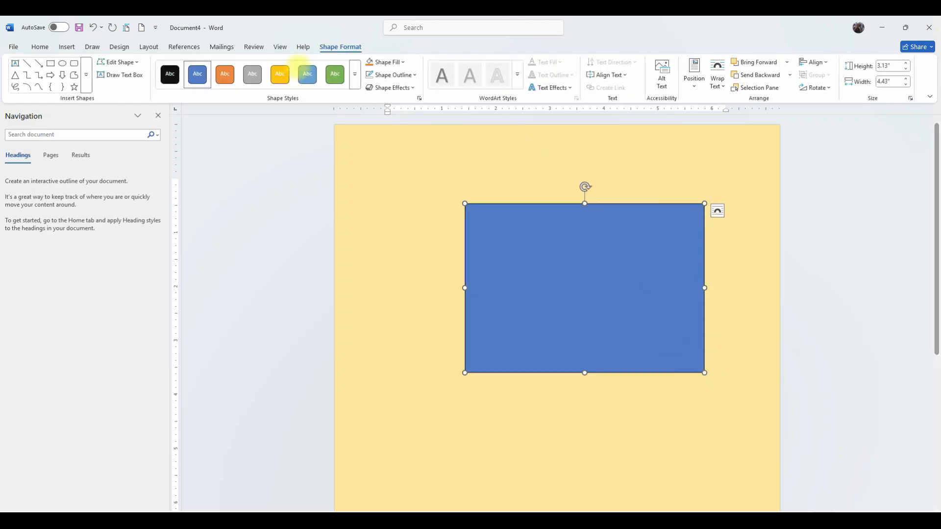
Set the rectangle's height to 5.75 inches and its width to 3.75 inches, nudging it upward.
click(889, 66)
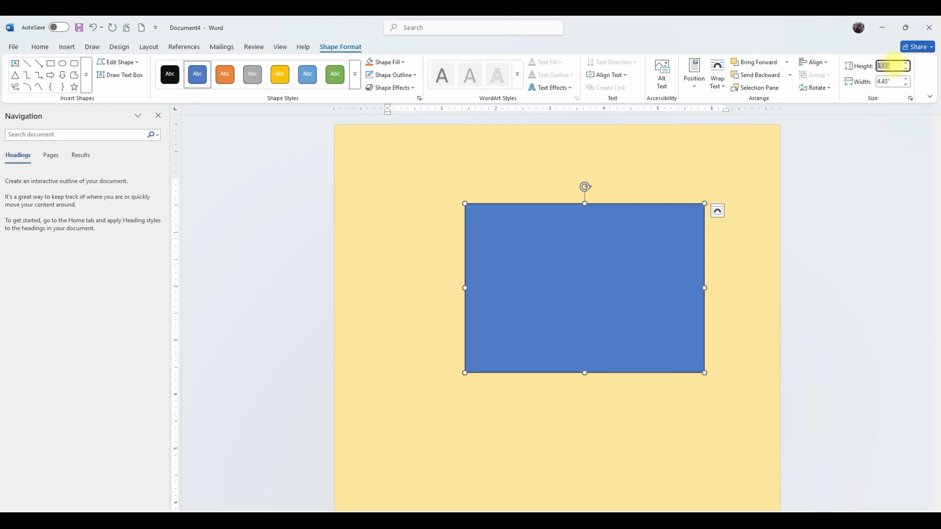
text(5.75)
key(Return)
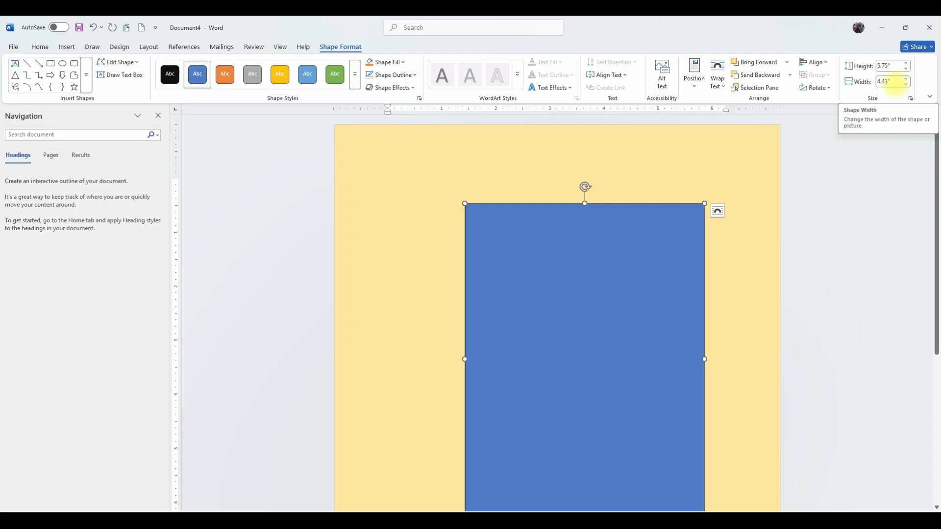
click(894, 82)
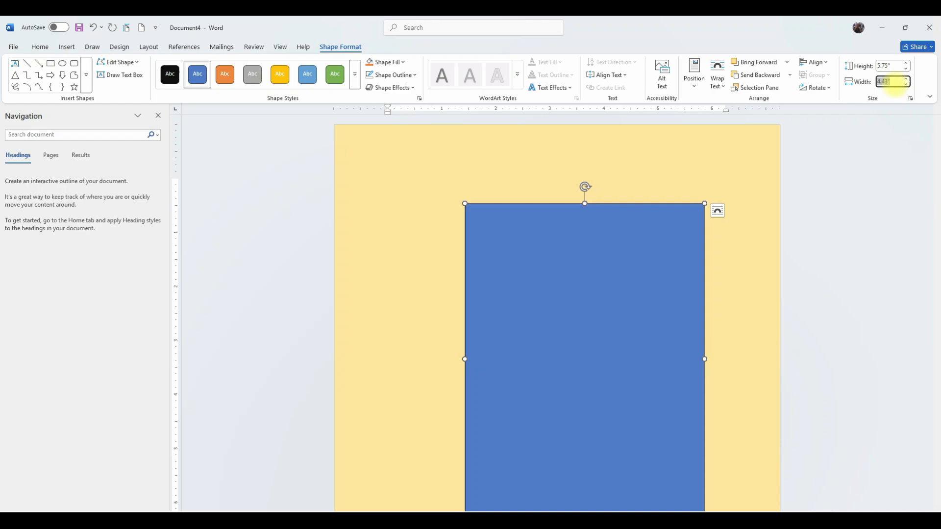
text(3.75)
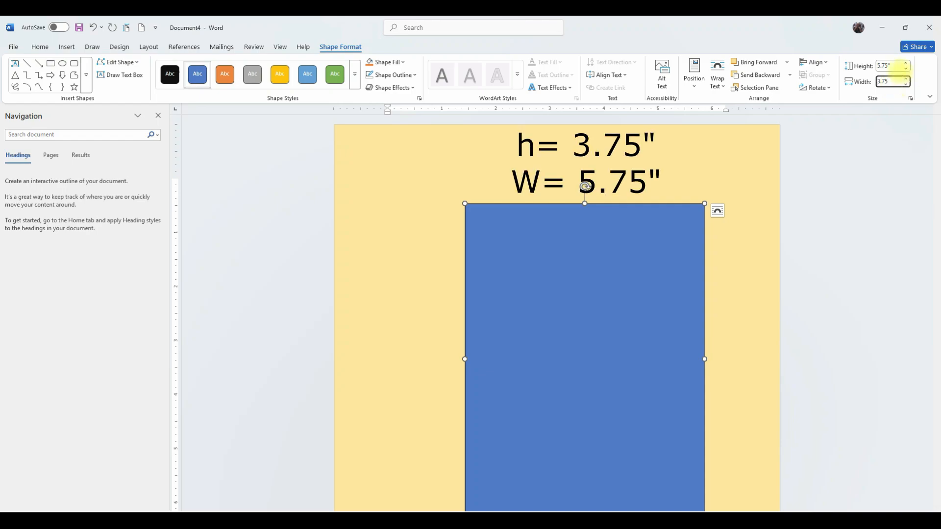
drag(623, 293, 605, 255)
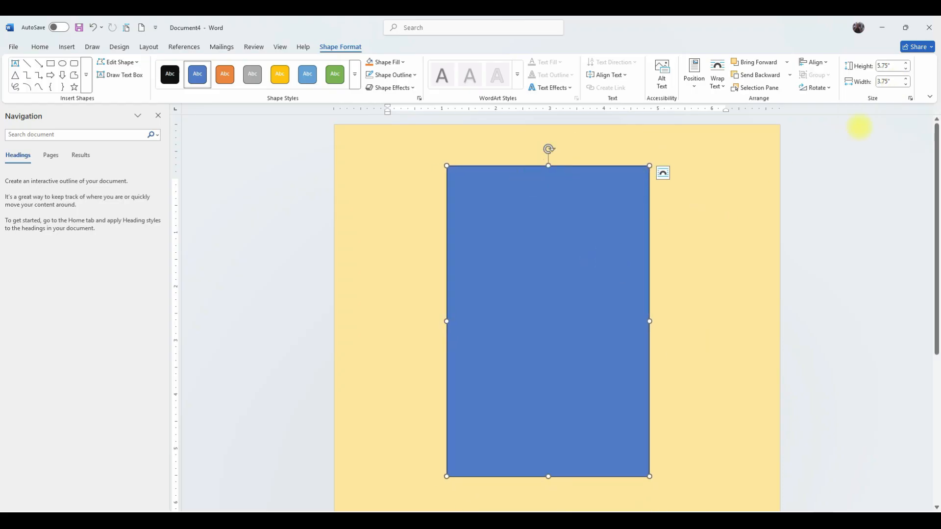
click(893, 82)
key(Return)
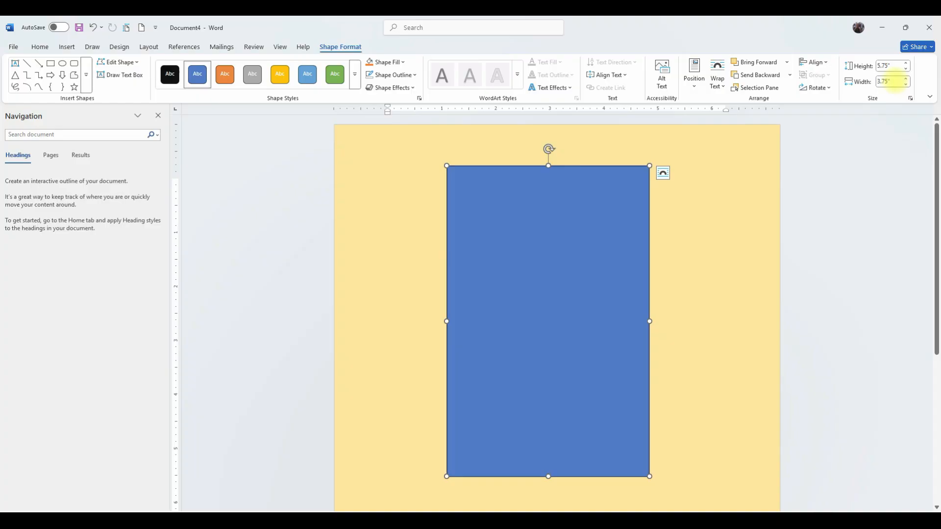
Set the rectangle's height to 3.75 inches and width to 5.75 inches, then shift it slightly left.
click(891, 65)
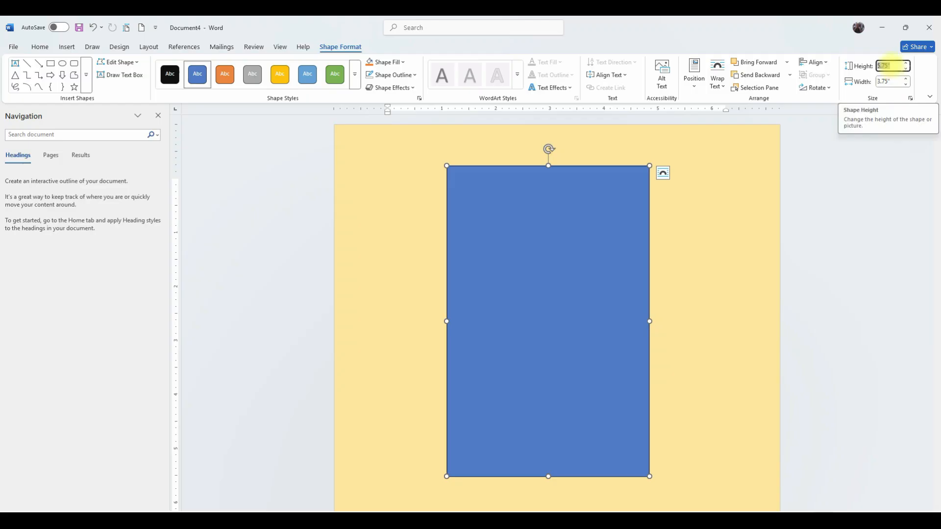
text(3.75)
key(Return)
click(888, 81)
text(5.75)
key(Return)
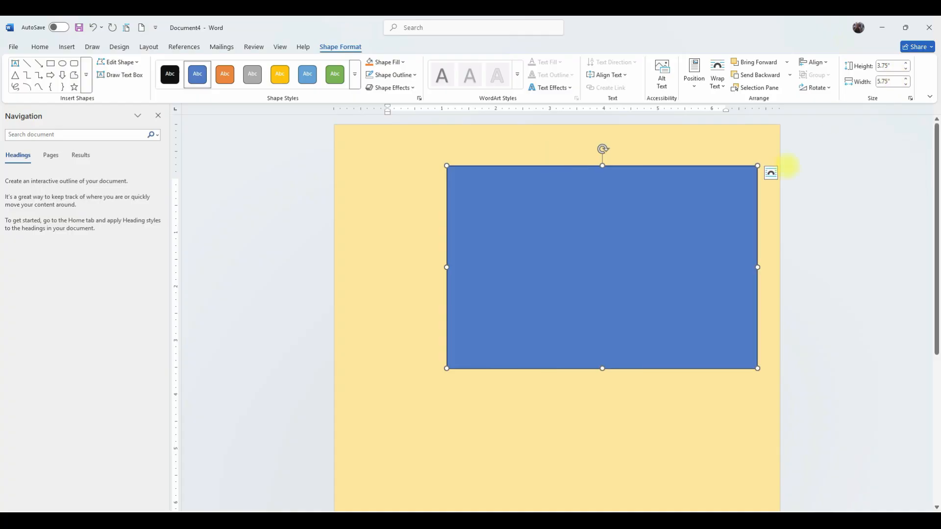
drag(634, 212, 592, 225)
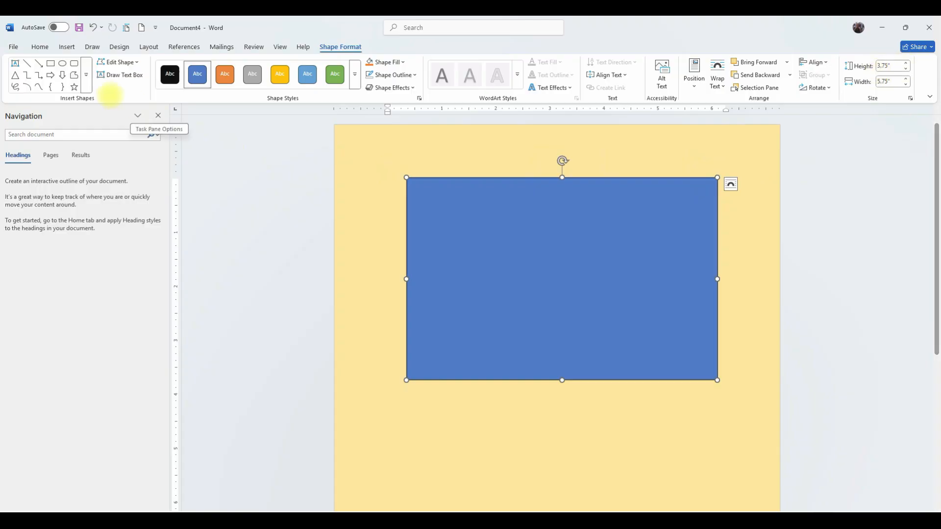
Change Word's measurement units to Centimetres in the advanced options.
click(13, 46)
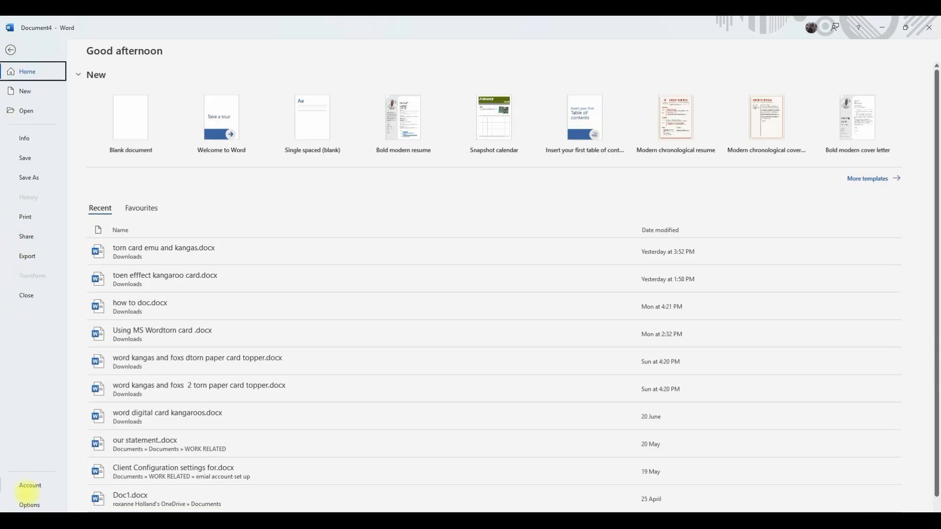
click(30, 504)
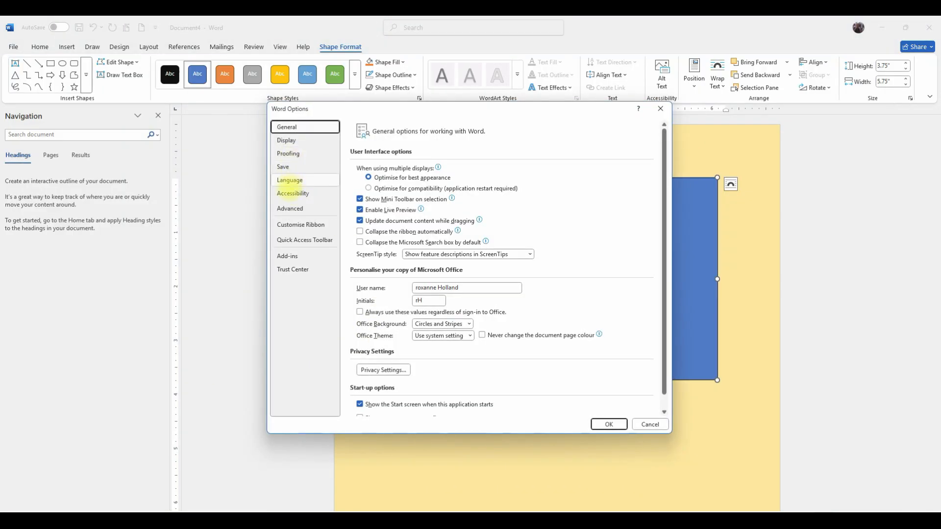
click(290, 208)
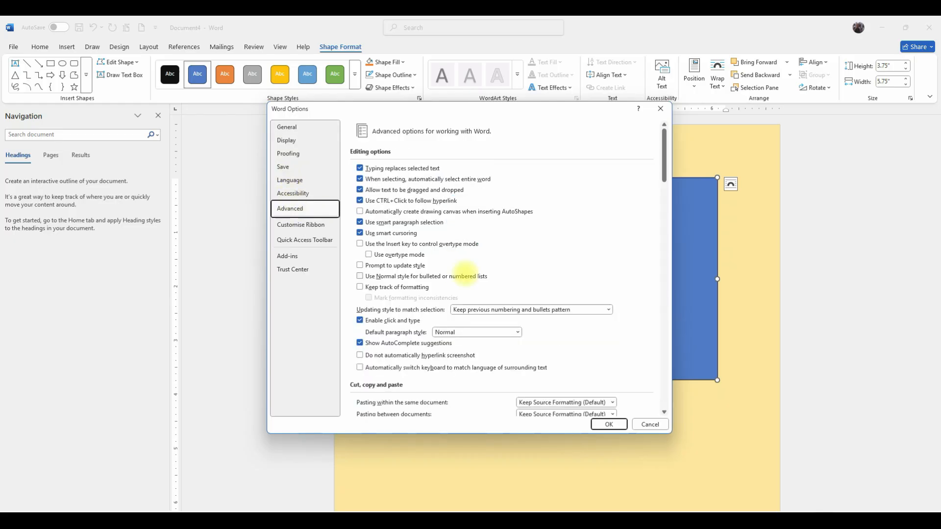
scroll(458, 275, down, 10)
scroll(461, 276, down, 6)
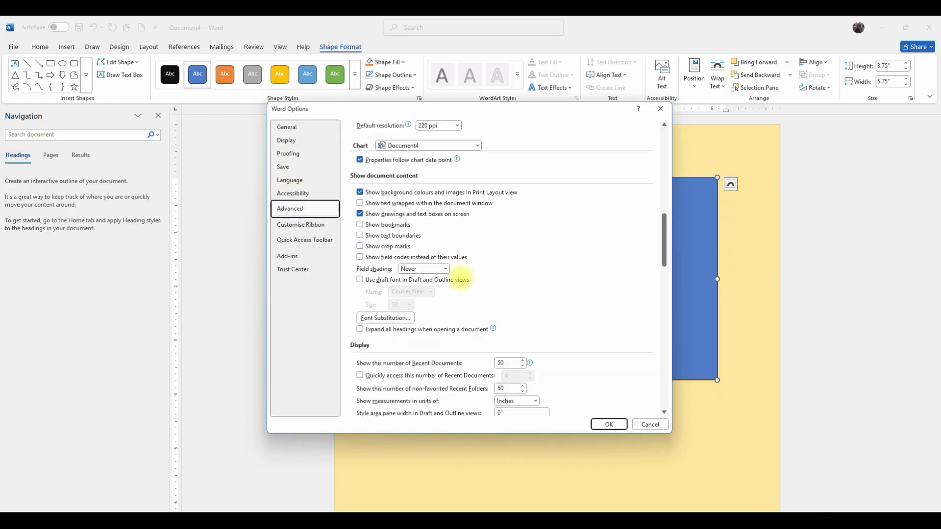
scroll(504, 350, down, 1)
scroll(505, 351, down, 3)
click(535, 307)
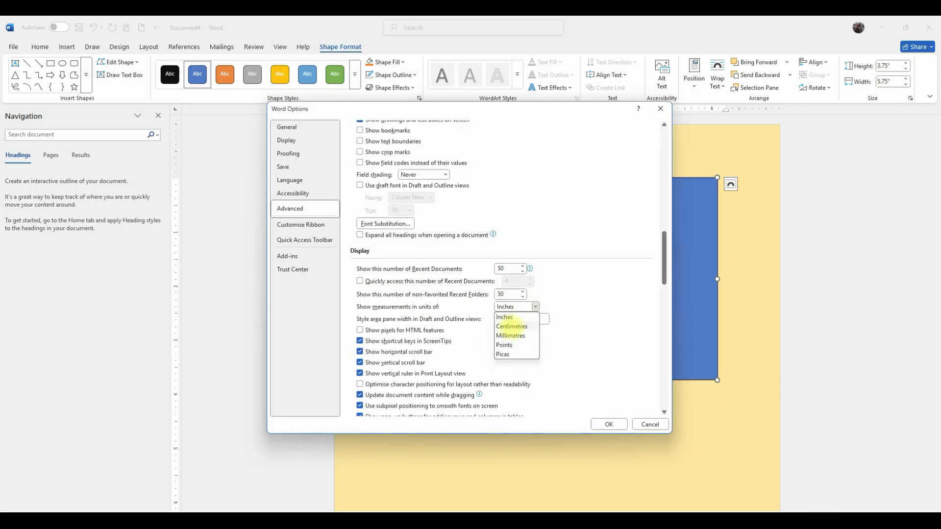
click(512, 326)
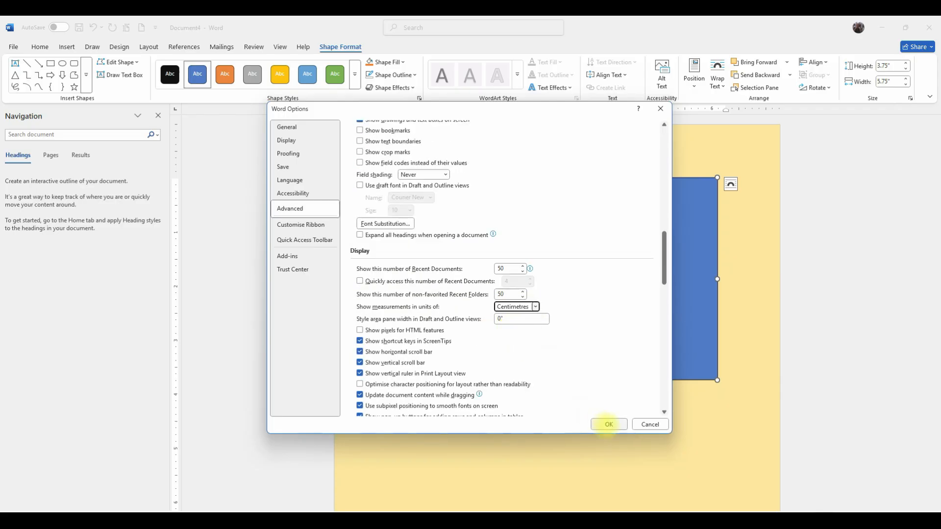
click(609, 424)
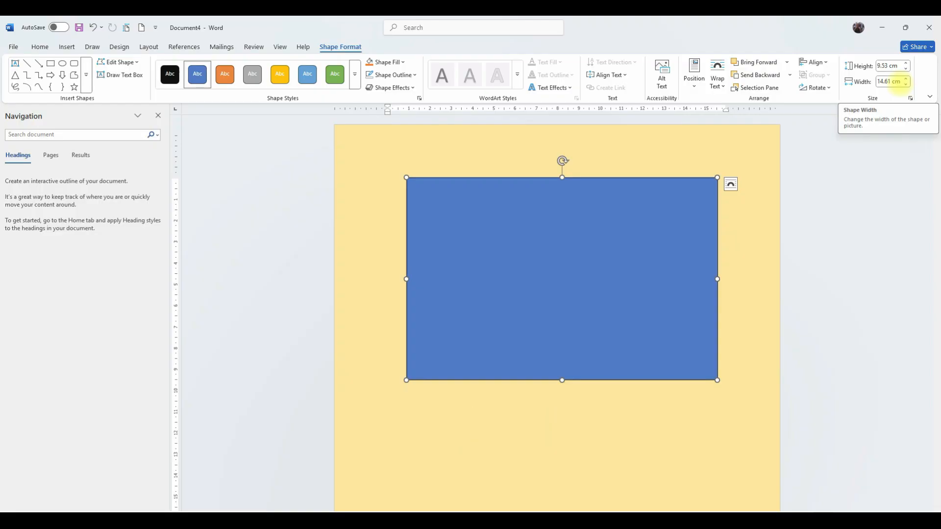
Change Word's measurement units back to Inches in the advanced options.
click(14, 47)
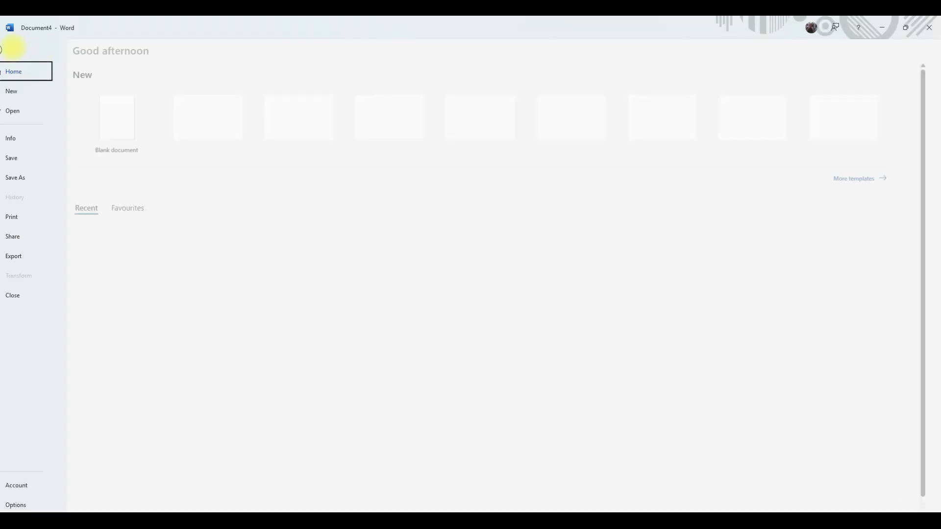
click(34, 505)
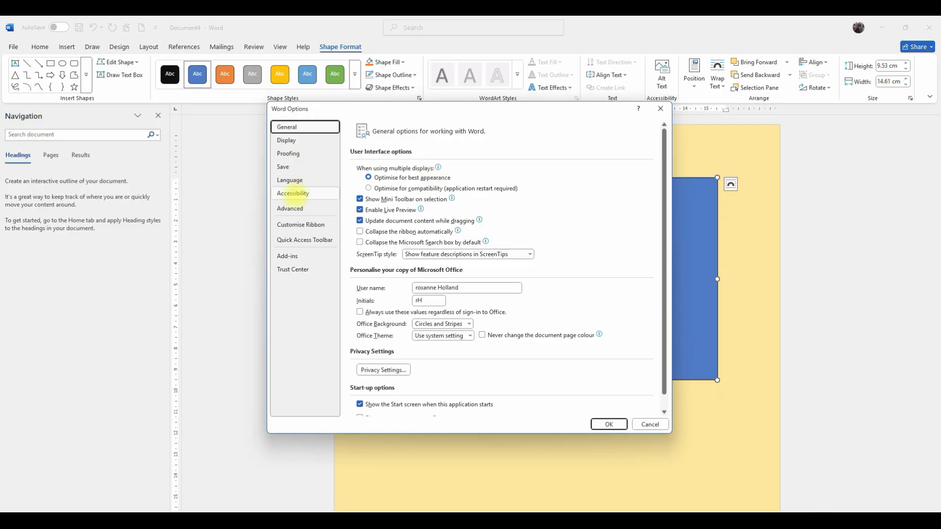
click(293, 208)
scroll(427, 274, down, 5)
scroll(426, 277, down, 10)
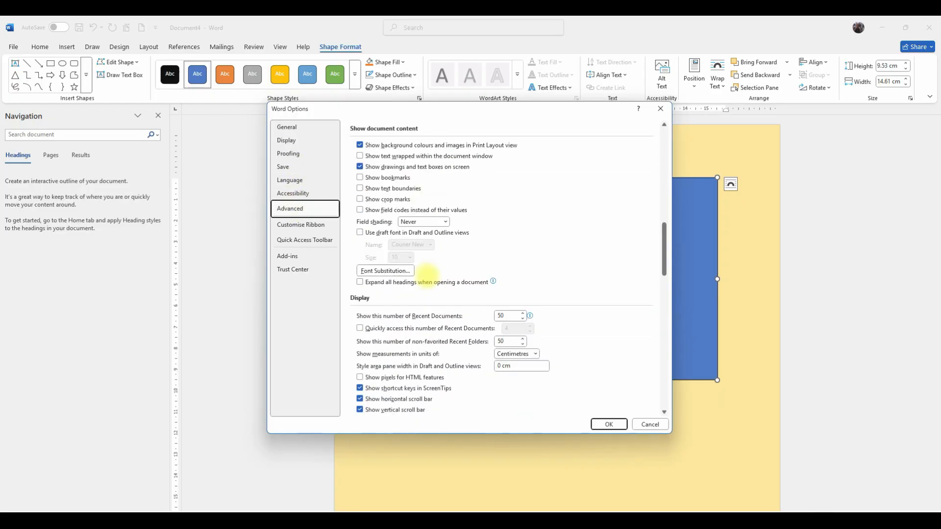
click(535, 354)
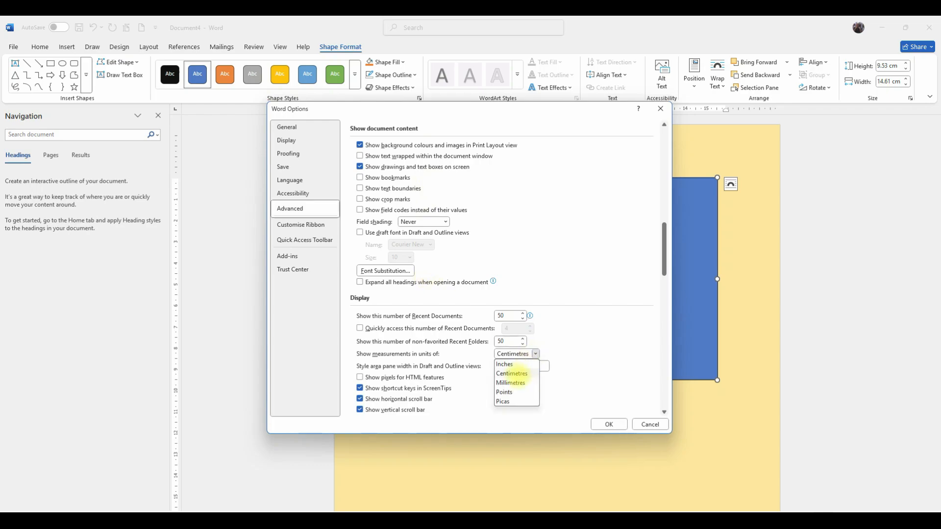
click(509, 364)
click(608, 424)
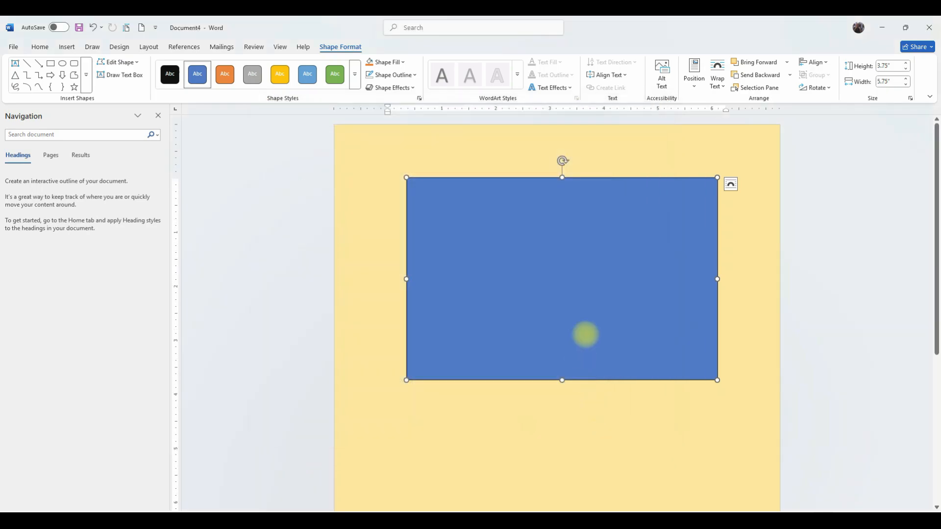
Nudge the card rectangle slightly to the right.
drag(602, 309, 608, 305)
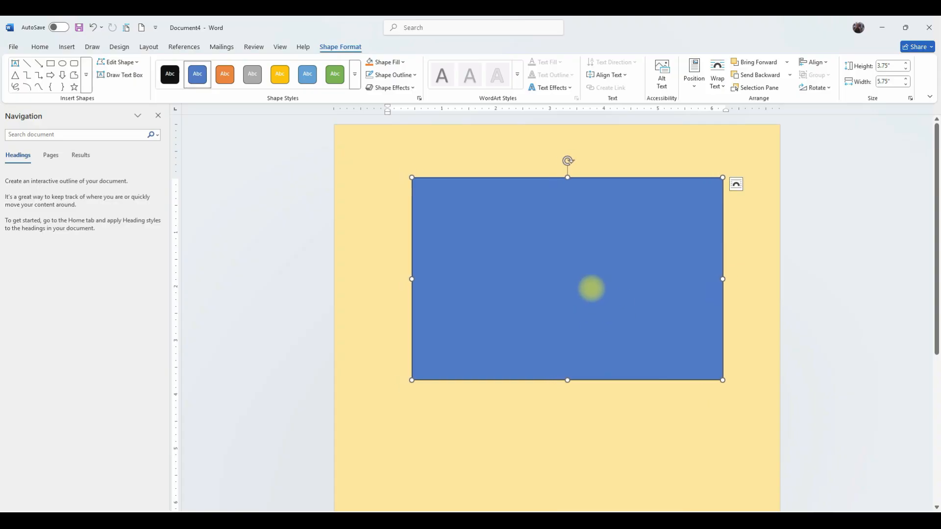
drag(554, 220, 556, 225)
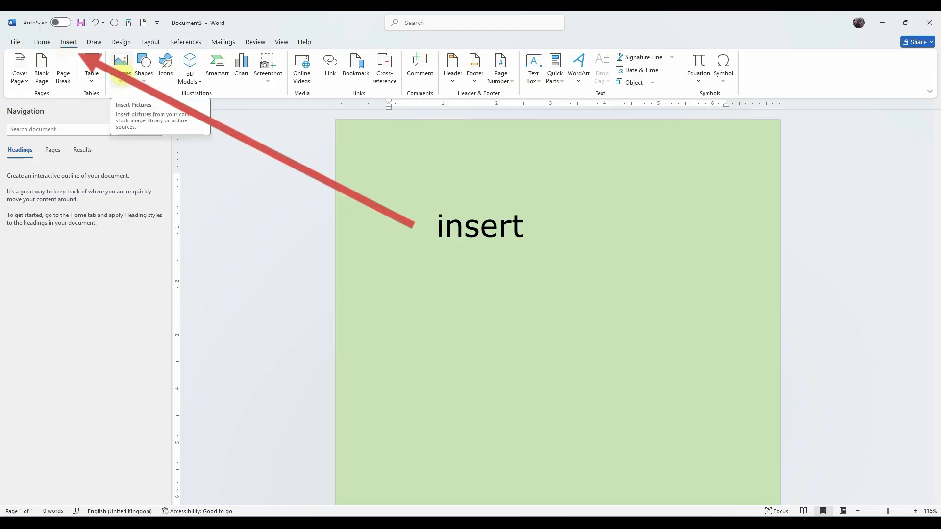
Open the dialog for inserting pictures from this device and browse to the Downloads folder.
click(121, 74)
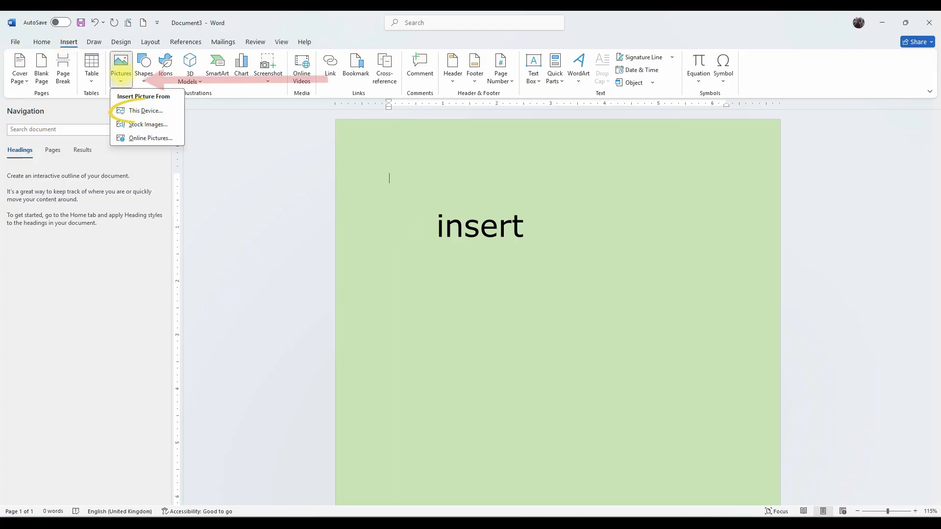
click(141, 110)
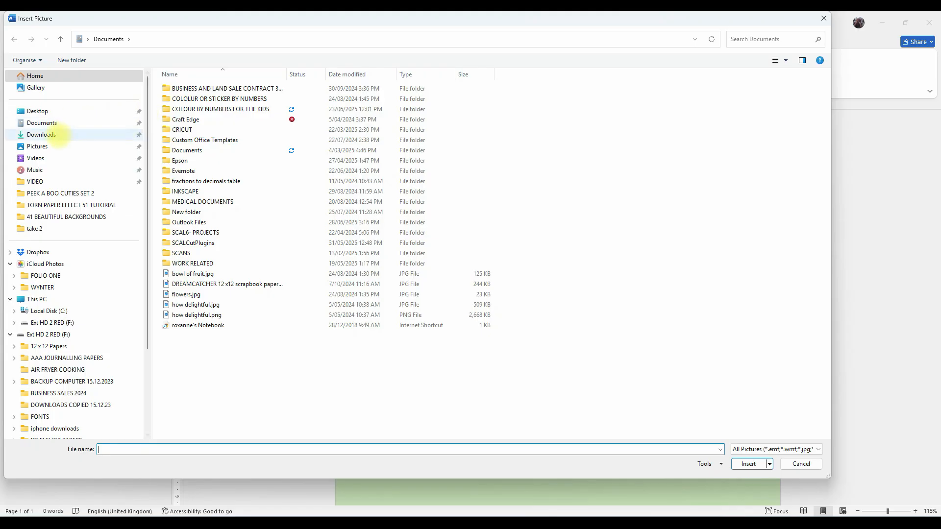
click(54, 135)
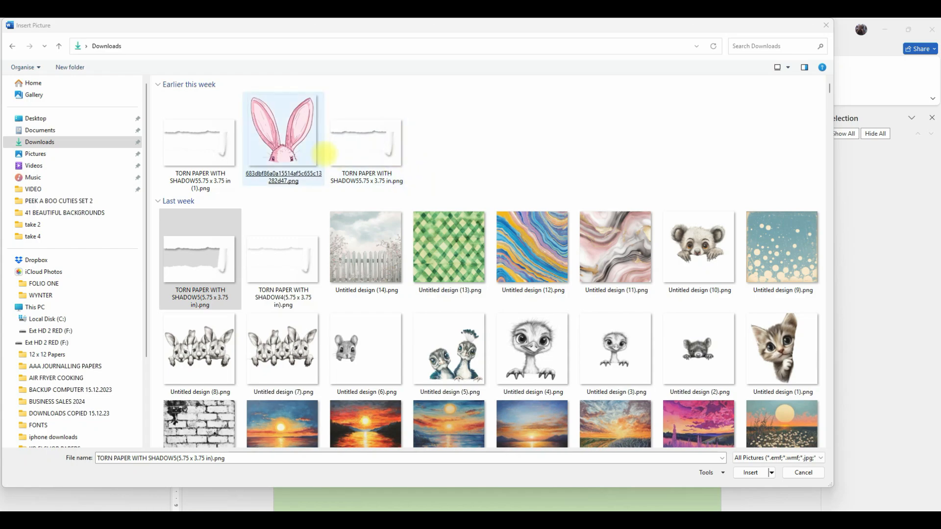
click(379, 151)
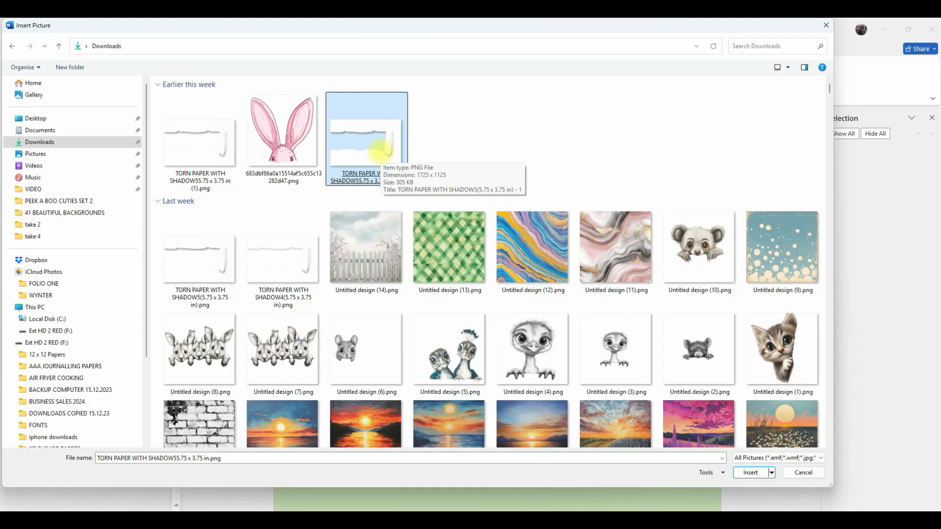
click(321, 146)
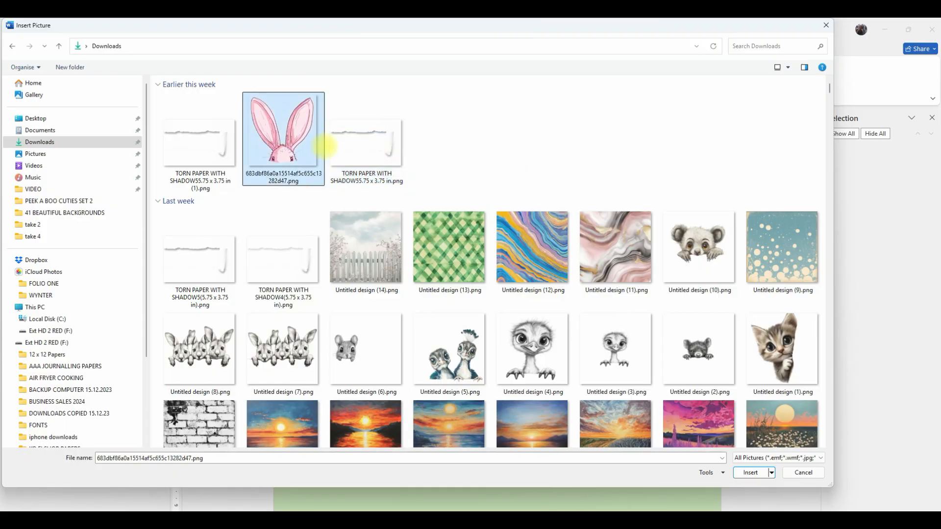
click(330, 146)
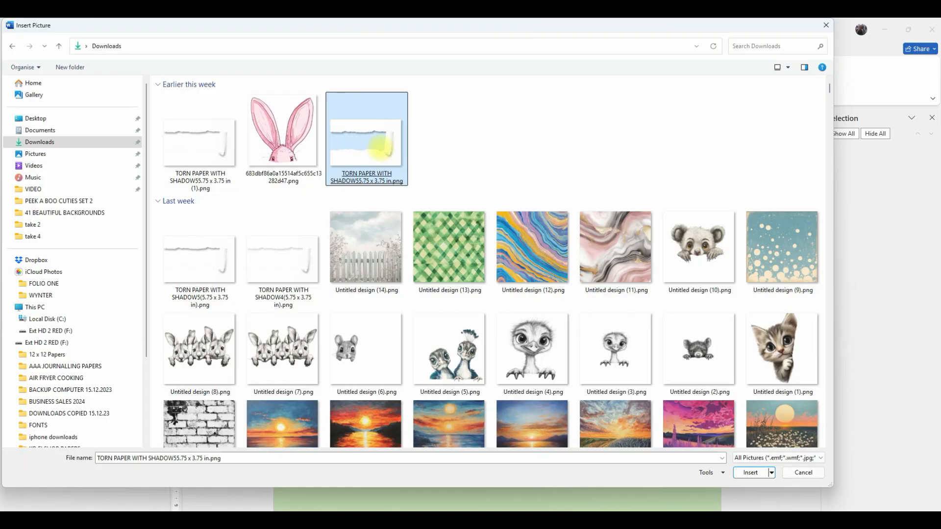
ctrl+click(363, 225)
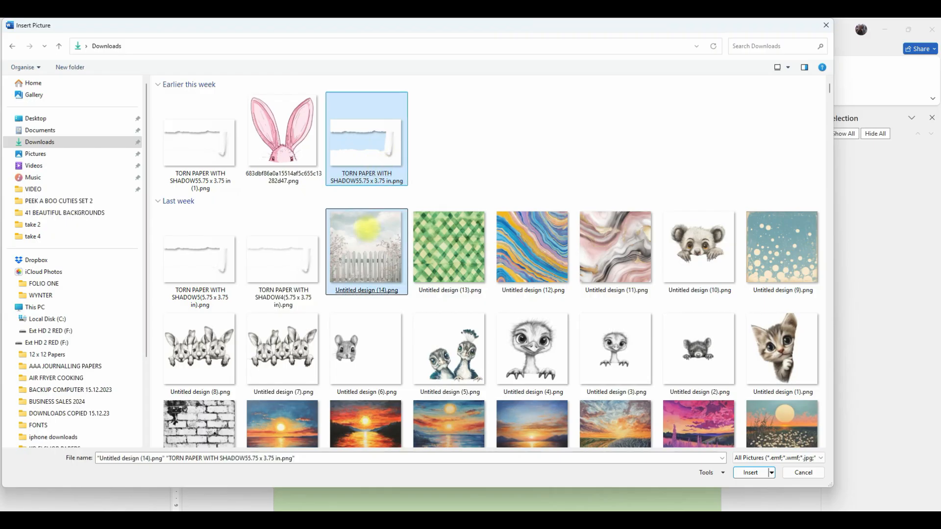
ctrl+click(296, 338)
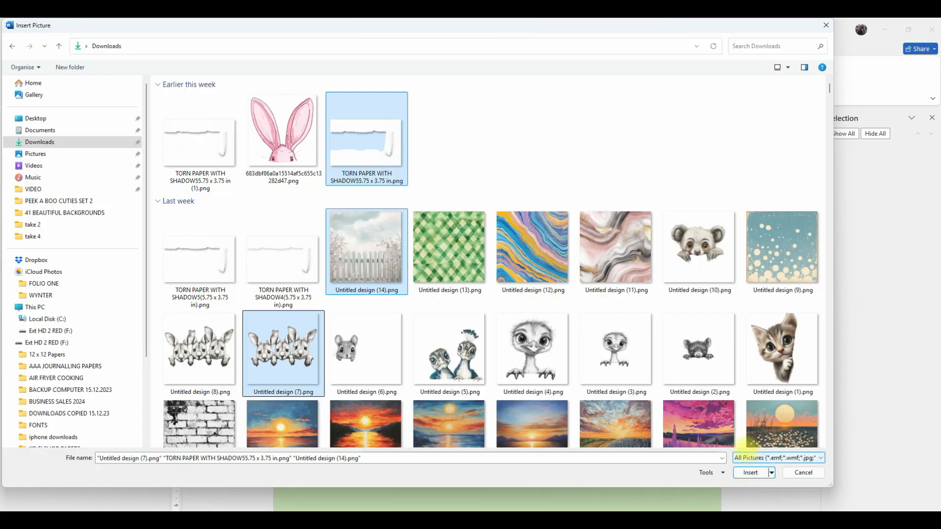
click(635, 416)
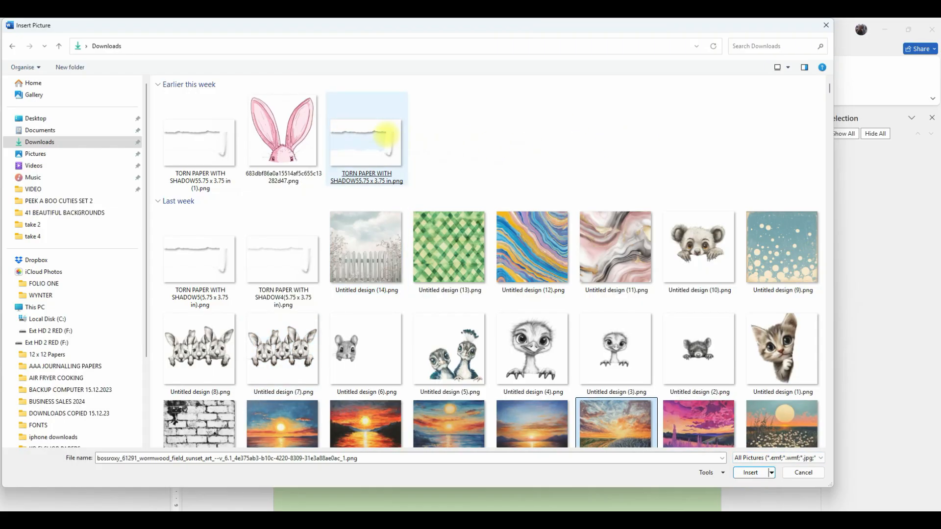
Insert TORN PAPER WITH SHADOW55.75 x 3.75 in.png, Untitled design (14).png and Untitled design (7).png together.
click(385, 133)
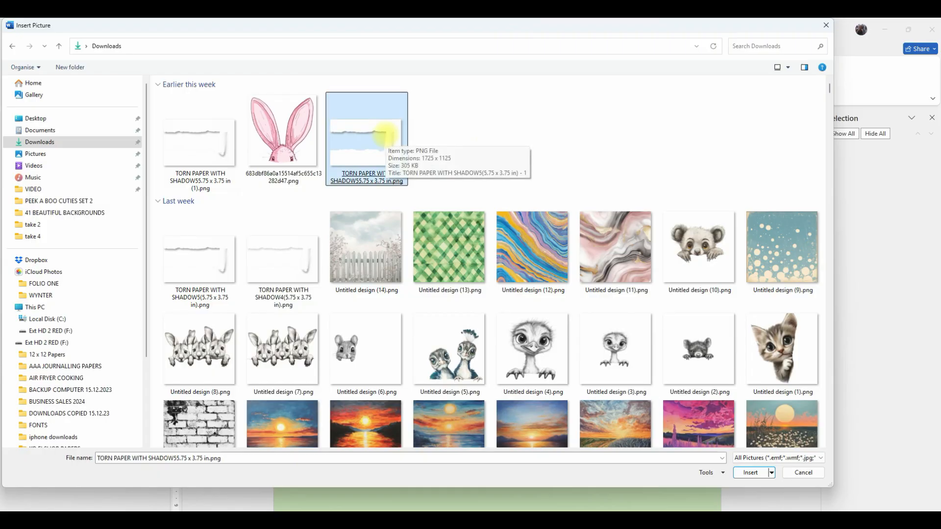
ctrl+click(365, 247)
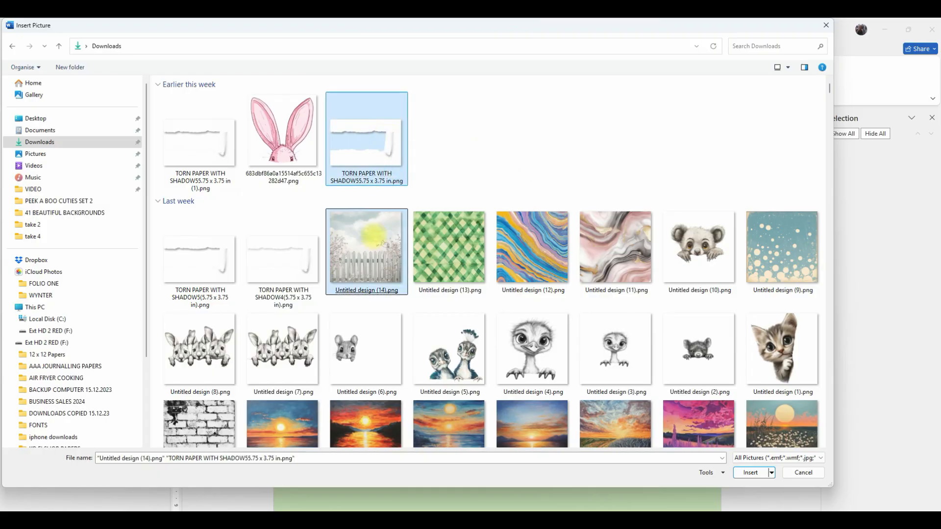
ctrl+click(283, 343)
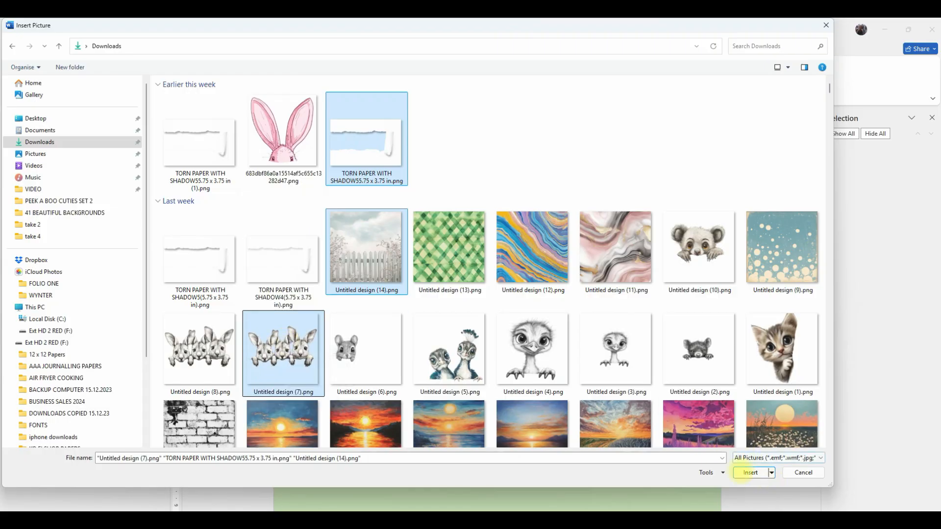
click(750, 474)
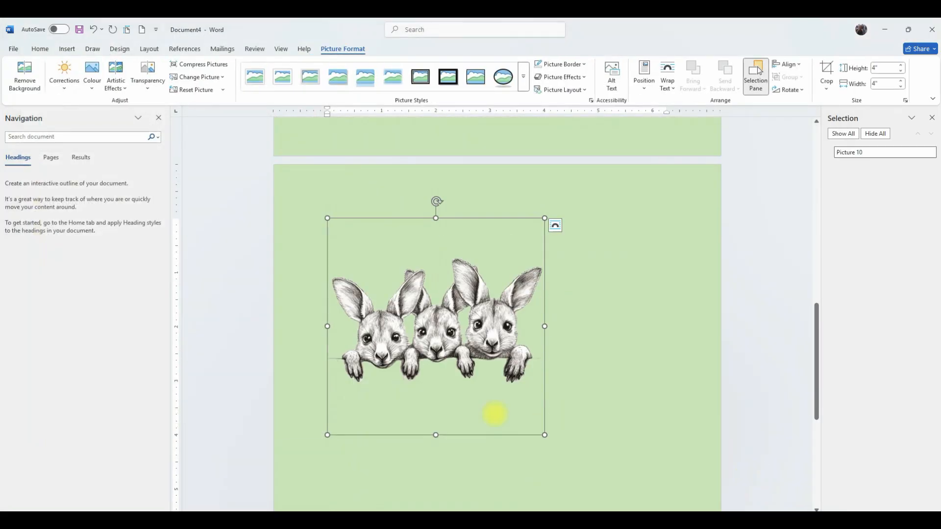
Set the torn paper image's text wrapping to In Front of Text.
scroll(476, 396, up, 1)
scroll(473, 396, up, 10)
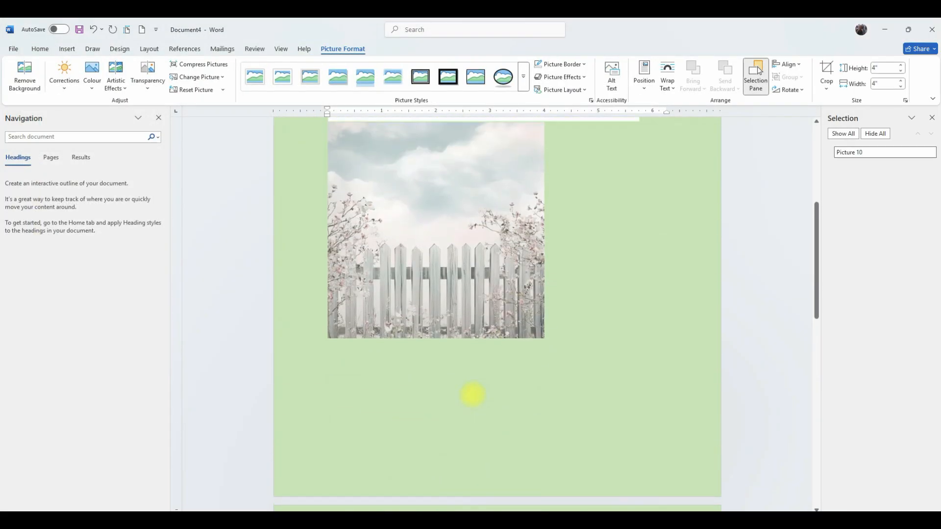
scroll(473, 318, up, 1)
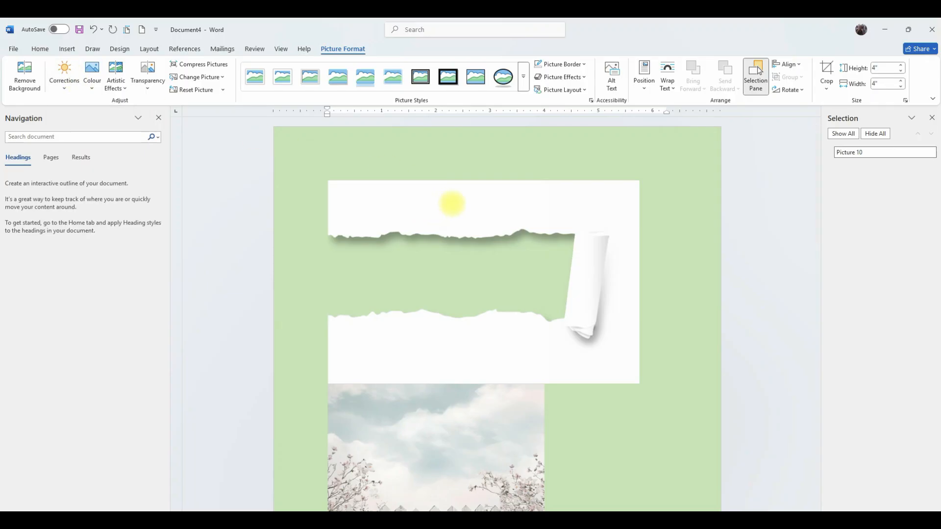
click(448, 203)
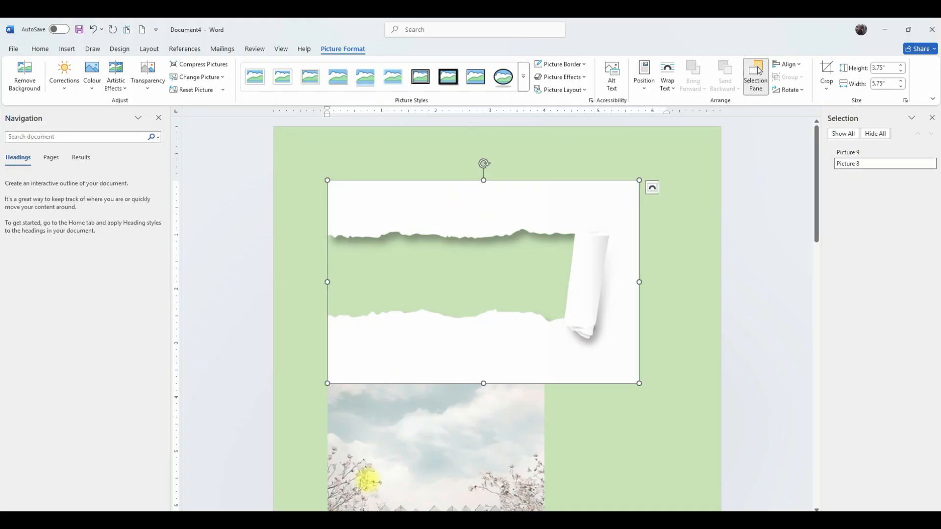
click(423, 458)
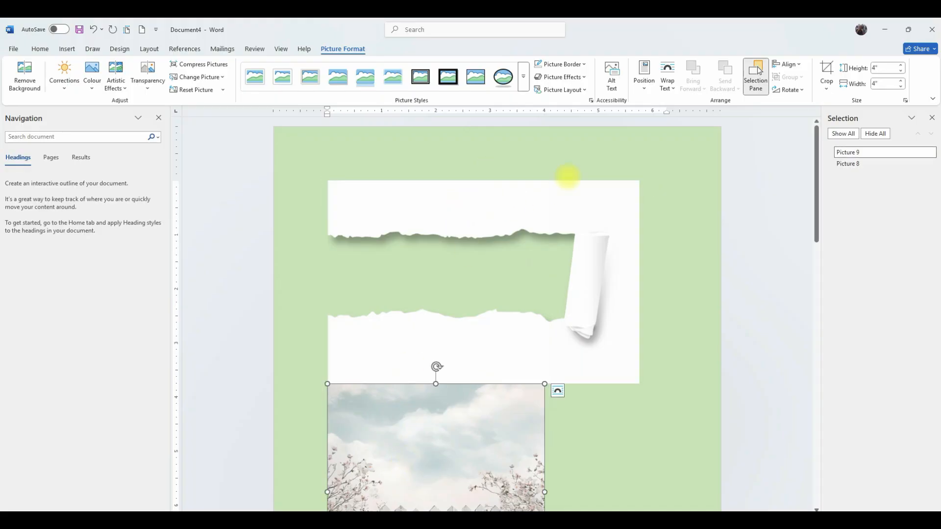
click(584, 205)
click(652, 188)
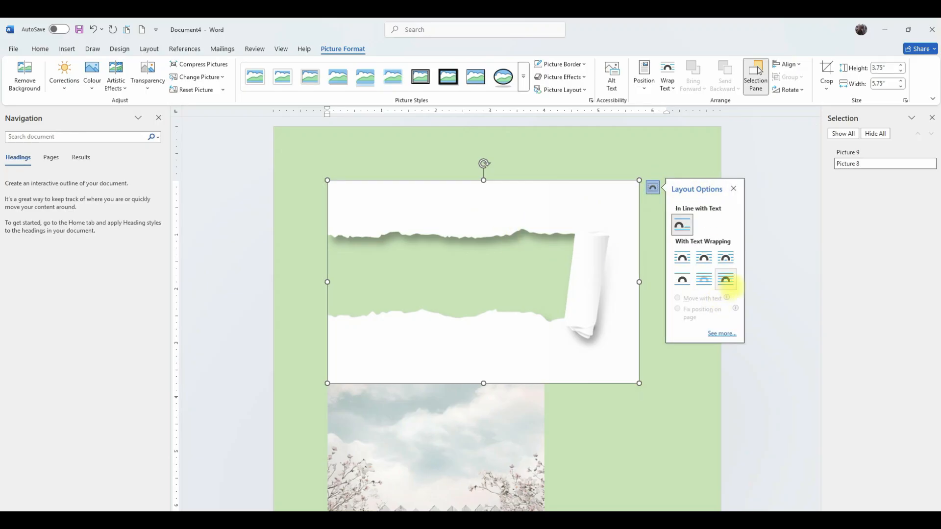
click(725, 279)
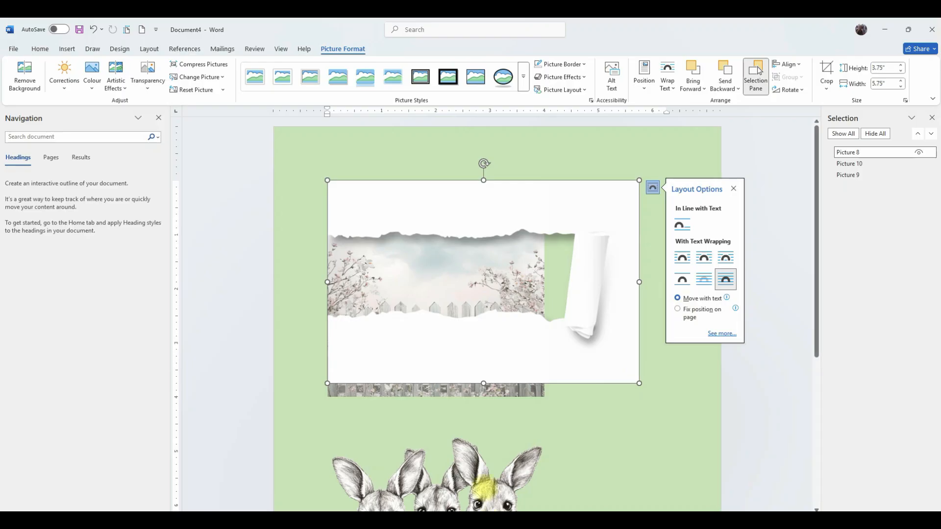
Set the bunnies image's wrapping to In Front of Text and shift the torn paper image slightly right.
click(482, 495)
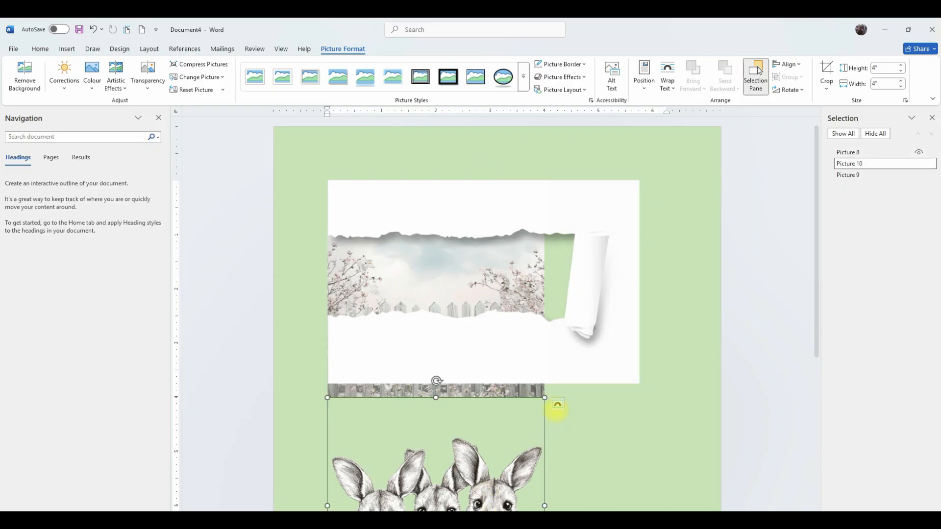
click(557, 404)
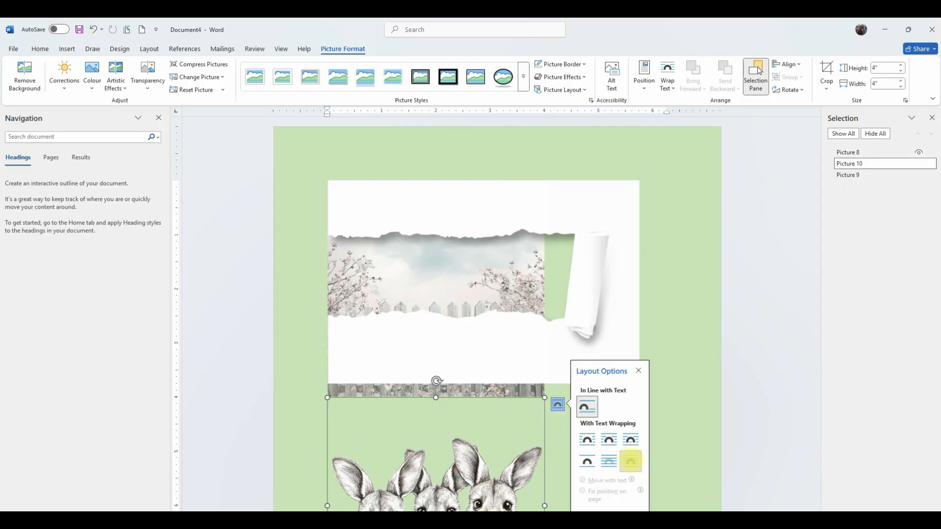
click(631, 461)
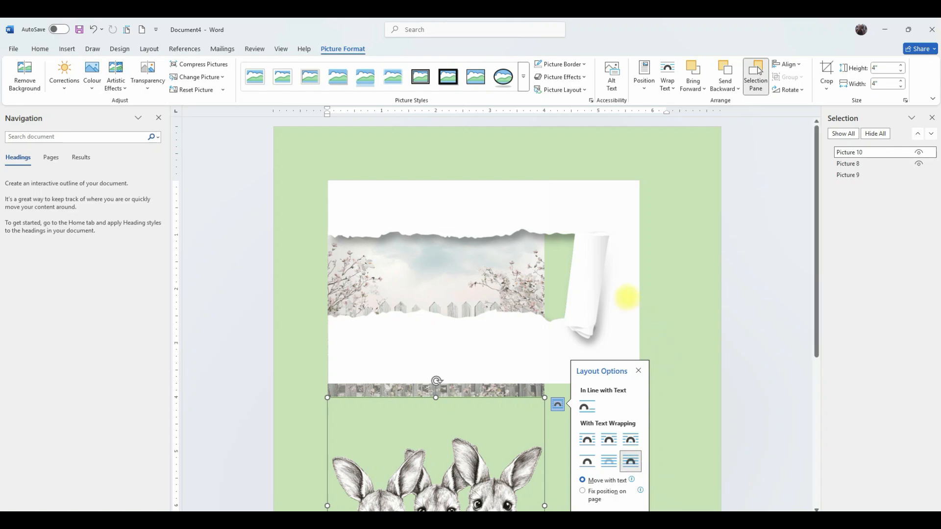
drag(627, 298, 676, 294)
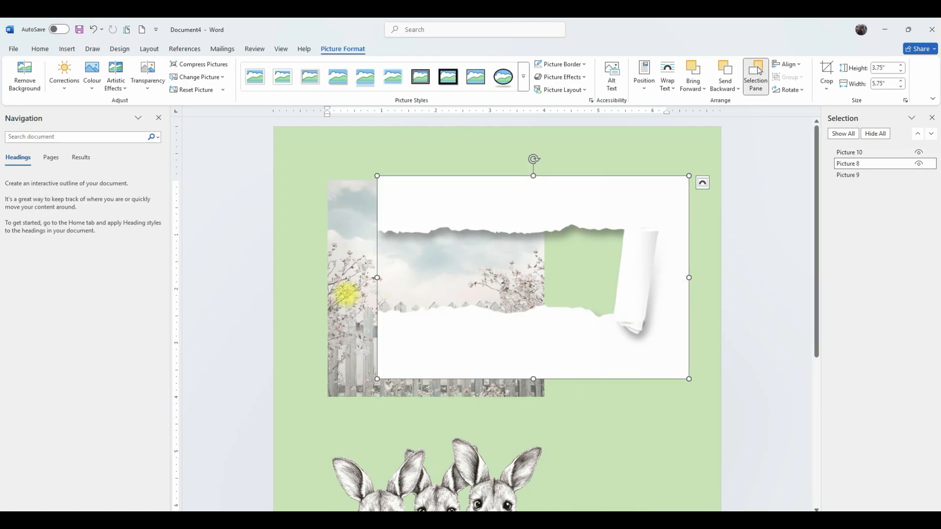
Set the fence image's text wrapping to Behind Text.
click(345, 293)
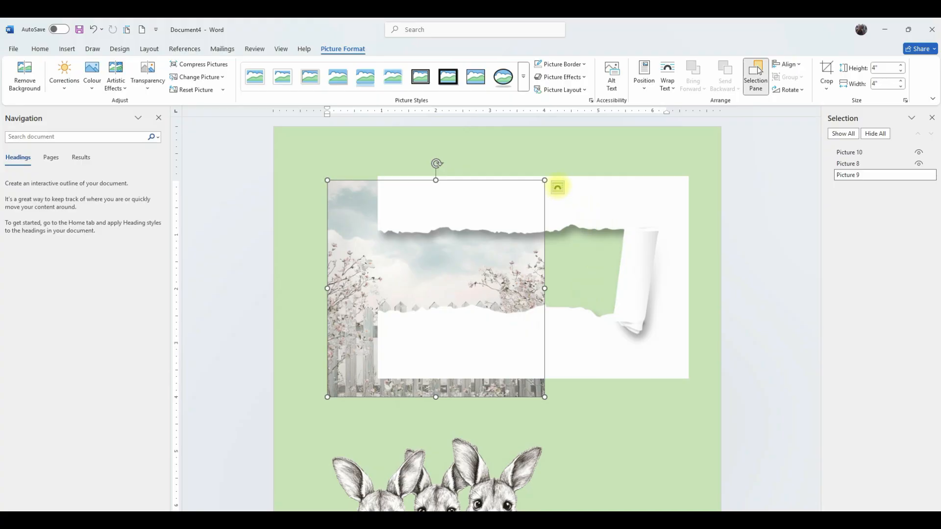
click(556, 187)
click(608, 279)
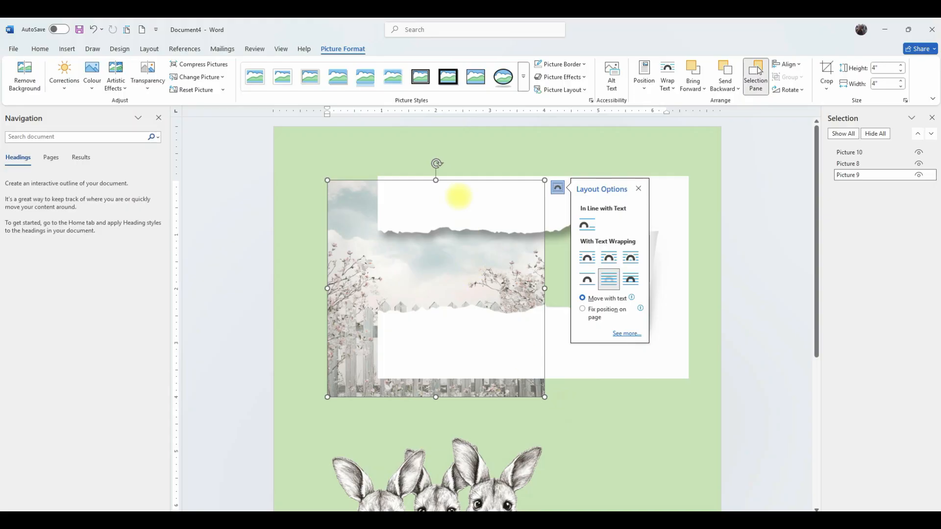
Move the torn paper image back left and drag the bunnies image up onto the card.
drag(664, 311, 611, 319)
drag(490, 485, 504, 268)
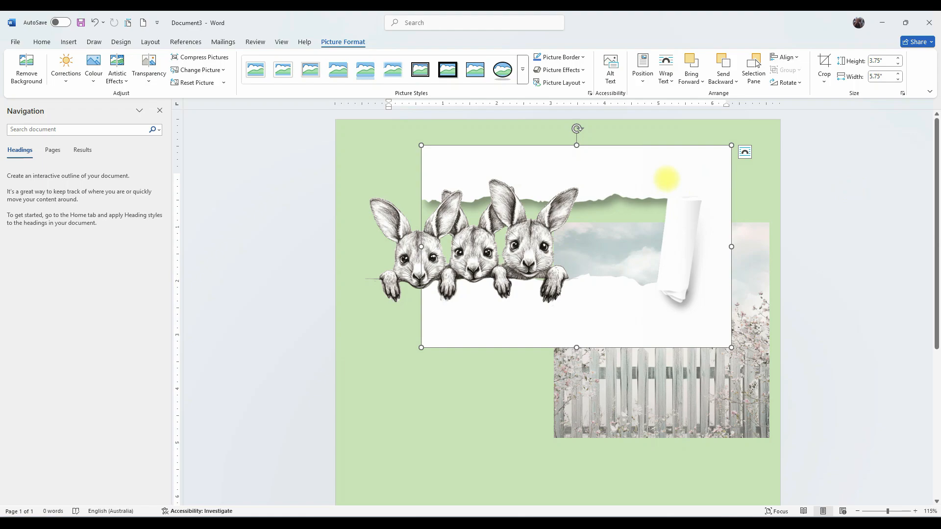
Rearrange the torn paper image and the fence image so the fence scene sits behind the tear.
drag(658, 176, 611, 193)
drag(662, 389, 542, 318)
drag(609, 150, 583, 175)
drag(533, 314, 513, 333)
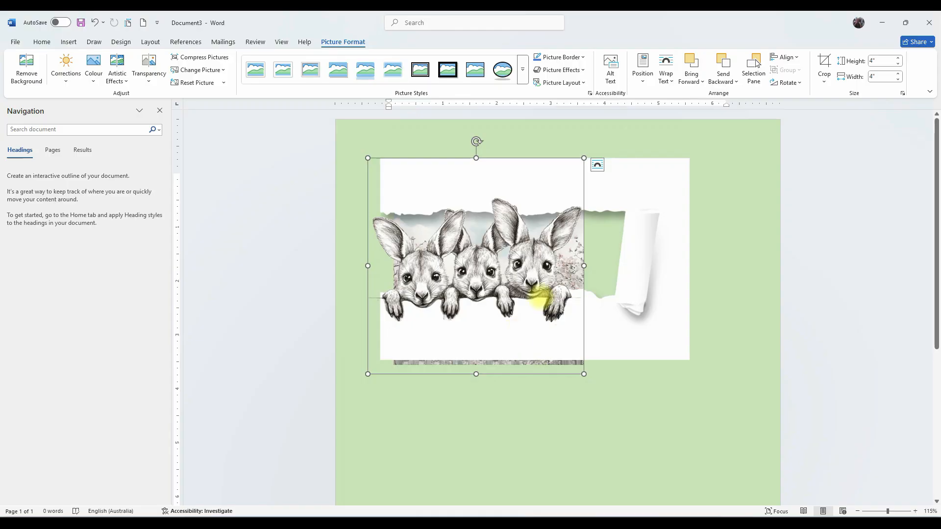
Position the bunnies image so the bunnies peek over the torn paper edge.
click(637, 190)
drag(440, 273, 495, 276)
mouse_move(403, 248)
mouse_down()
mouse_move(457, 247)
mouse_move(416, 251)
mouse_up()
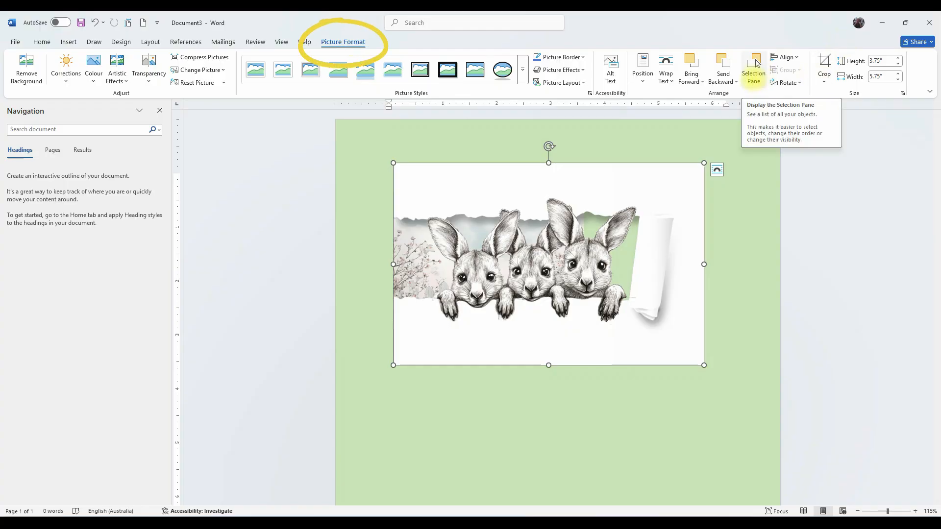
Open the Selection Pane and rename the torn paper image "torn paper".
click(755, 64)
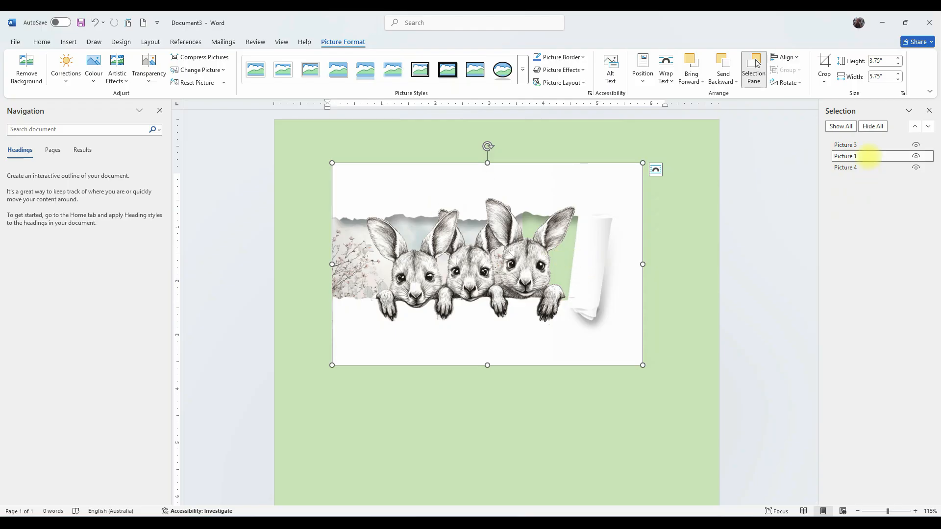
click(869, 157)
drag(867, 156, 832, 156)
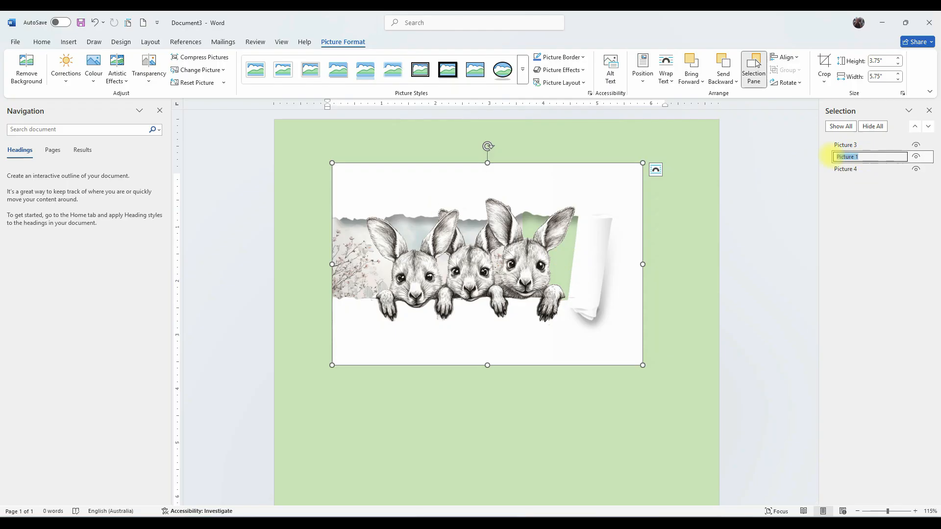
text(torn paper)
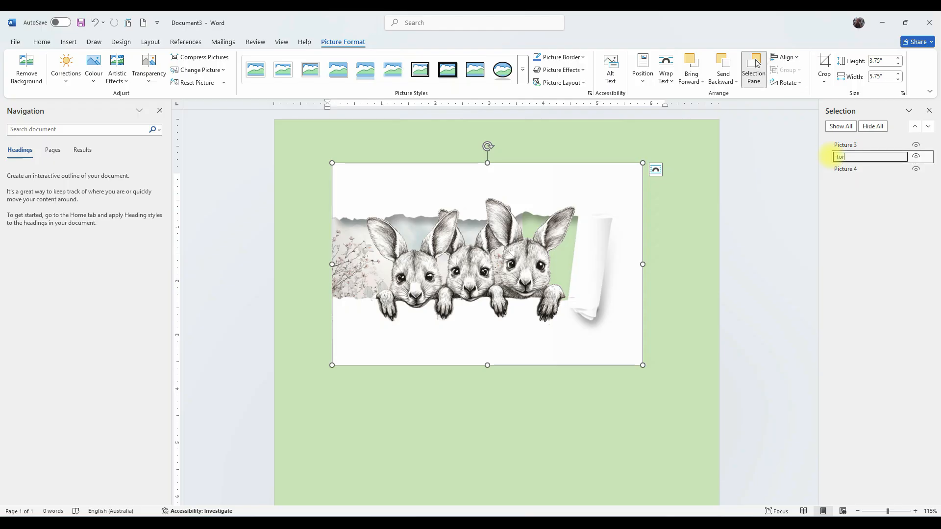
key(Return)
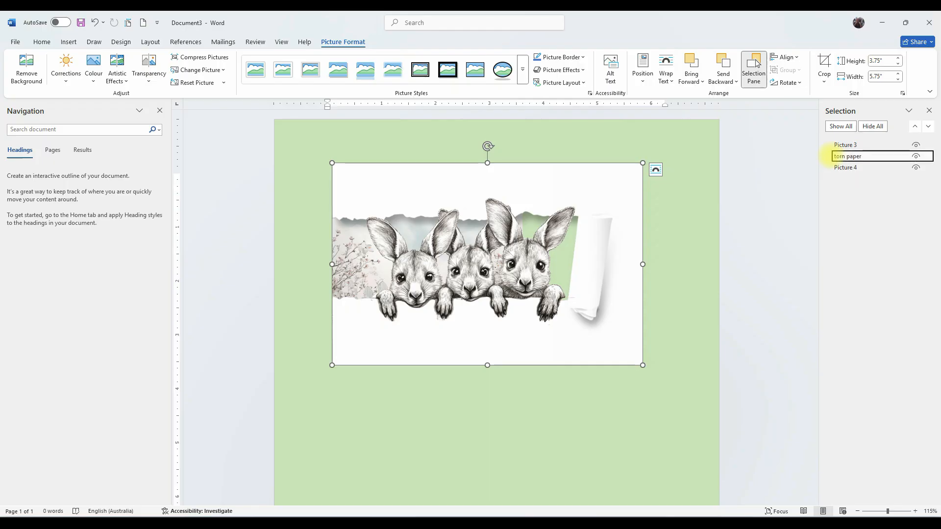
Rename the bunnies image "kangaroos" in the Selection Pane.
click(834, 145)
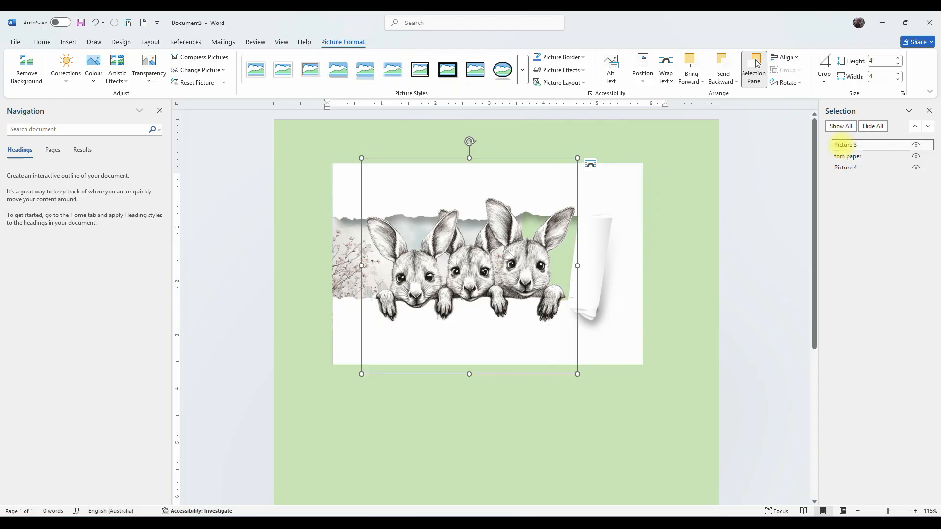
click(834, 144)
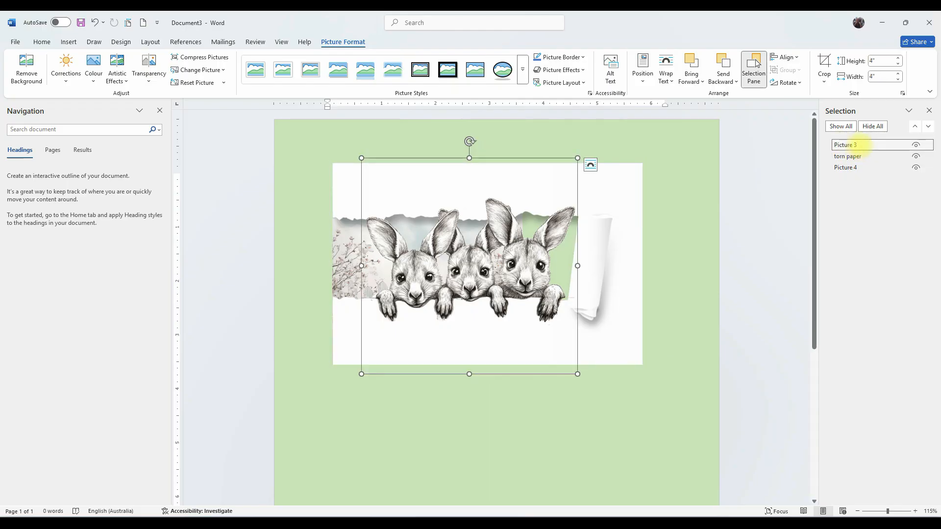
text(kangaroos)
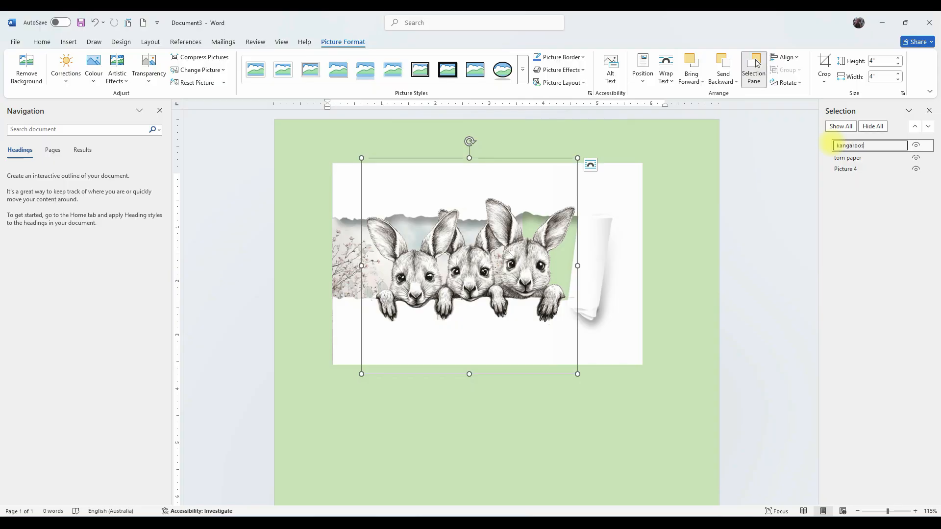
key(Return)
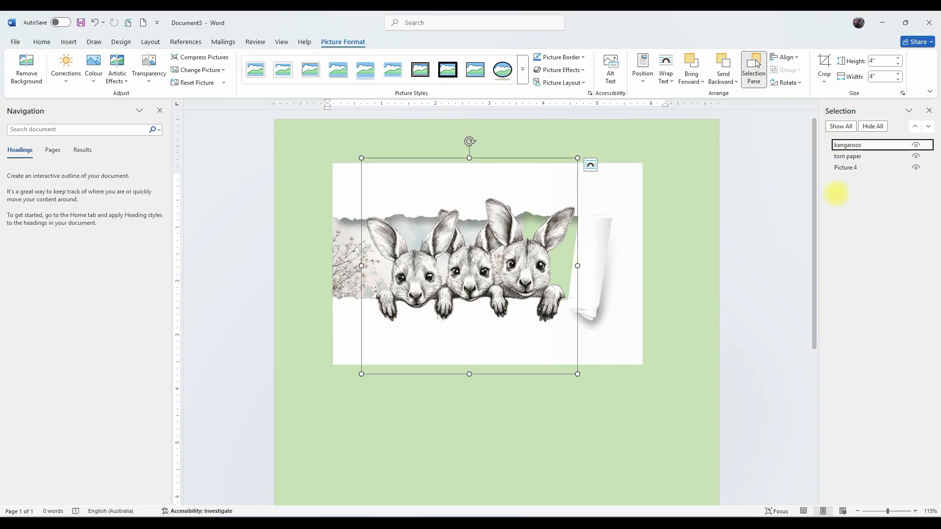
Select the fence image and nudge it slightly left.
click(842, 168)
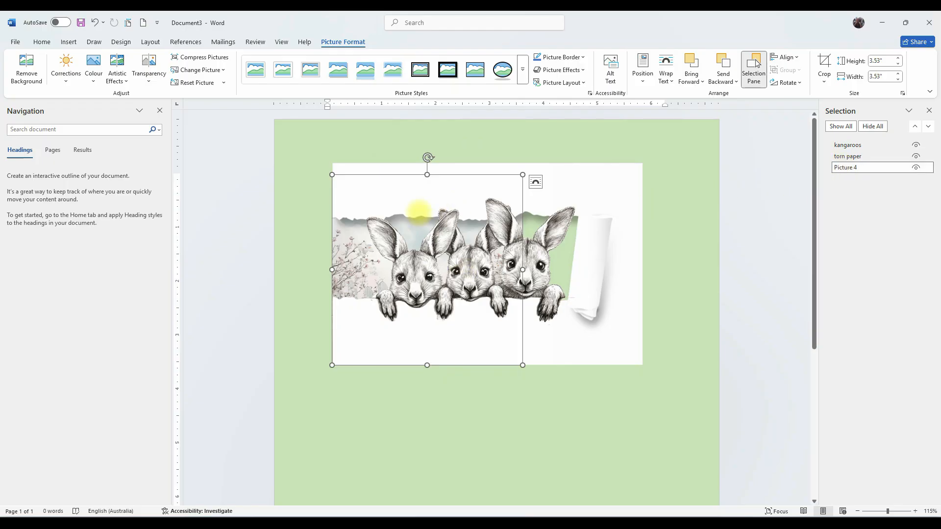
key(Left)
key(Left)
key(Left)
key(Left)
key(Left)
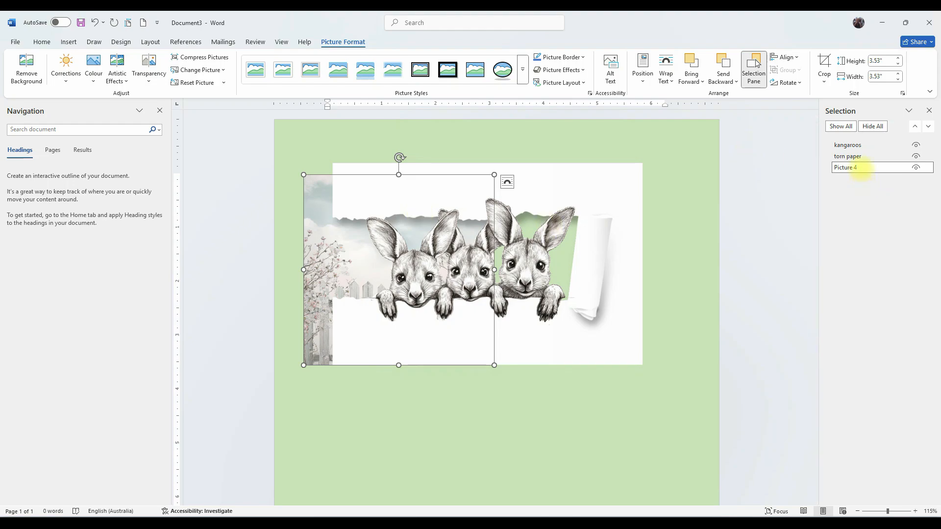
Rename the fence image "fence" in the Selection Pane.
double_click(861, 167)
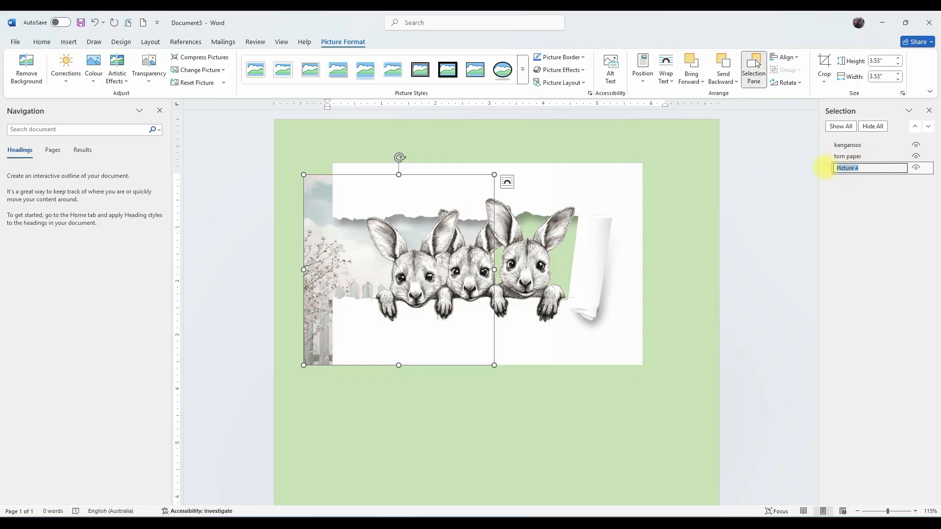
text(fence)
key(Return)
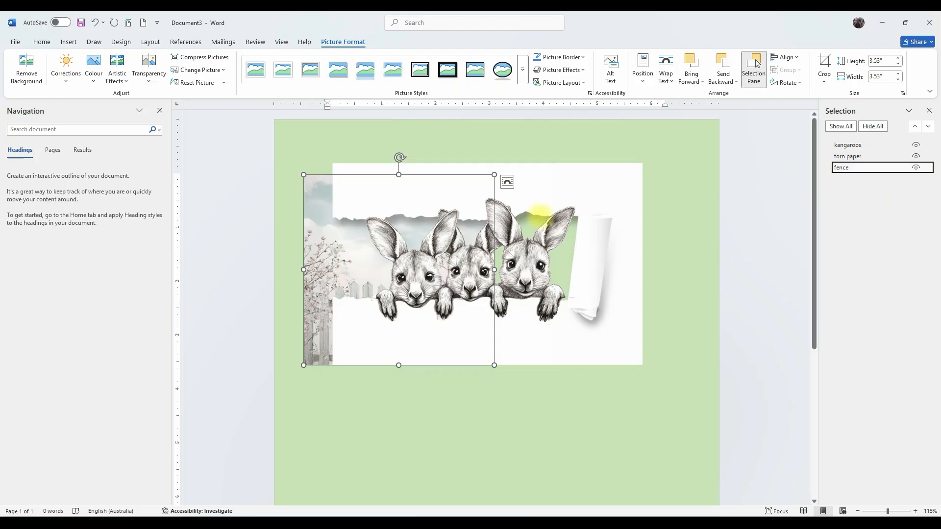
Shift the torn paper image slightly right over the fence image.
click(626, 191)
click(504, 212)
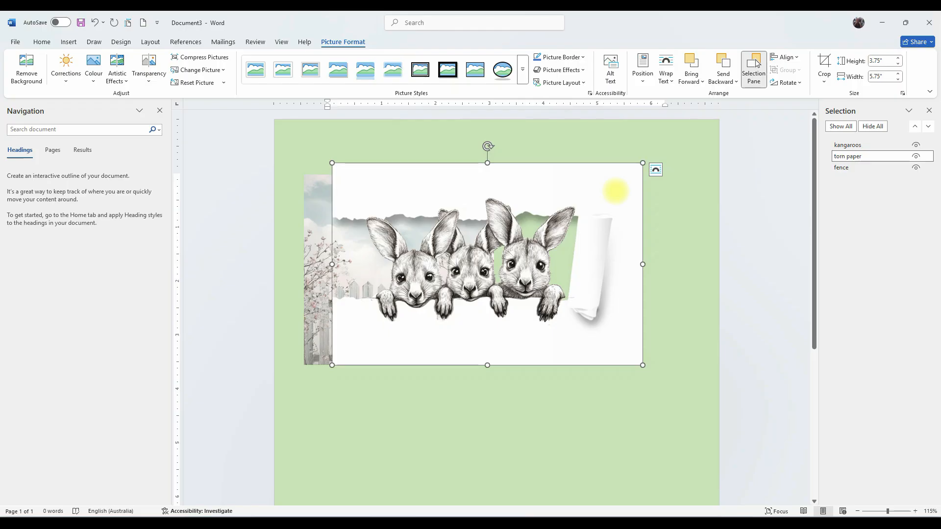
drag(611, 185, 616, 187)
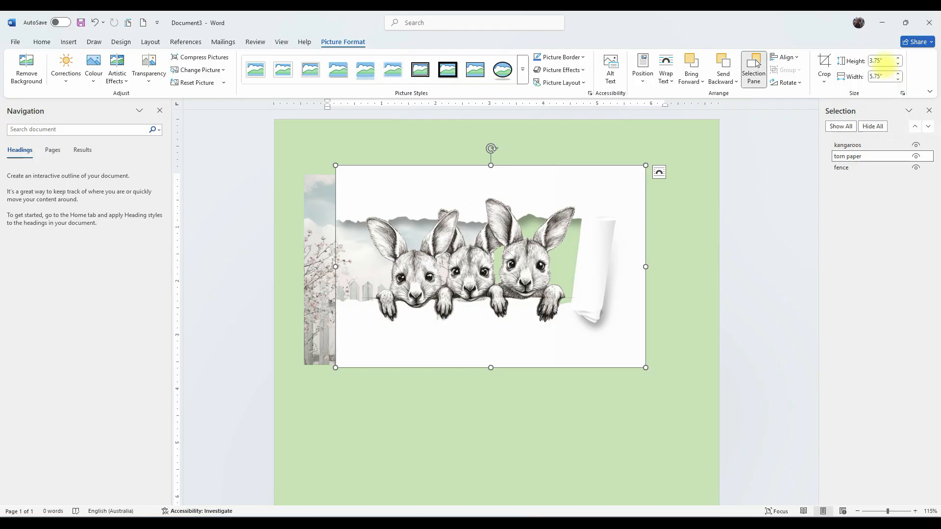
click(881, 60)
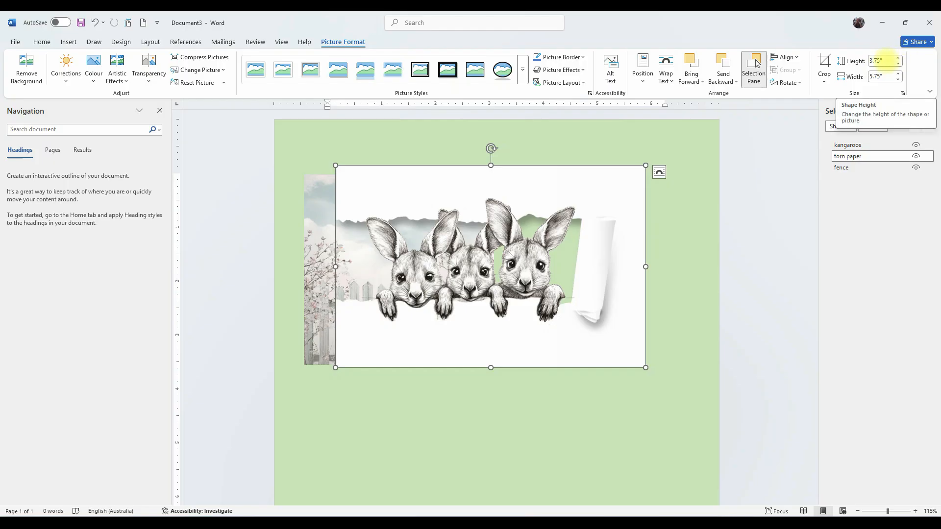
click(883, 76)
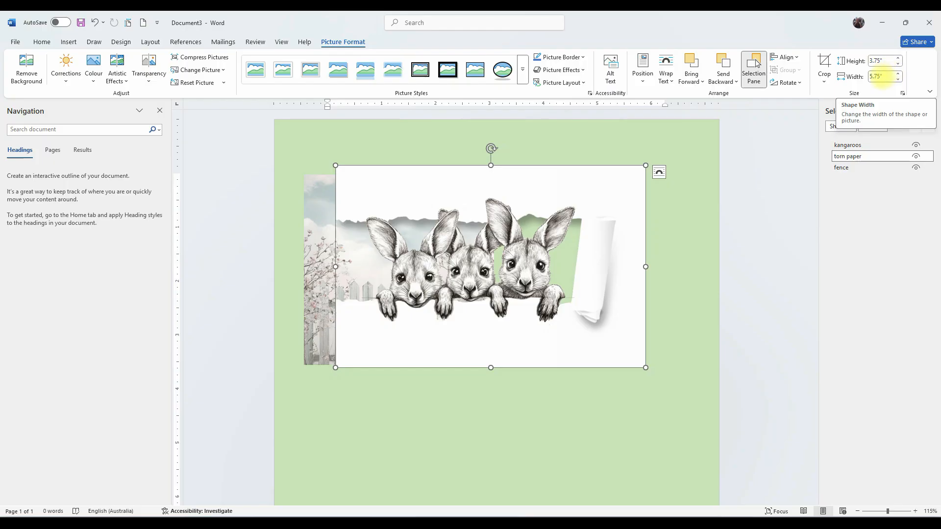
drag(602, 179, 616, 183)
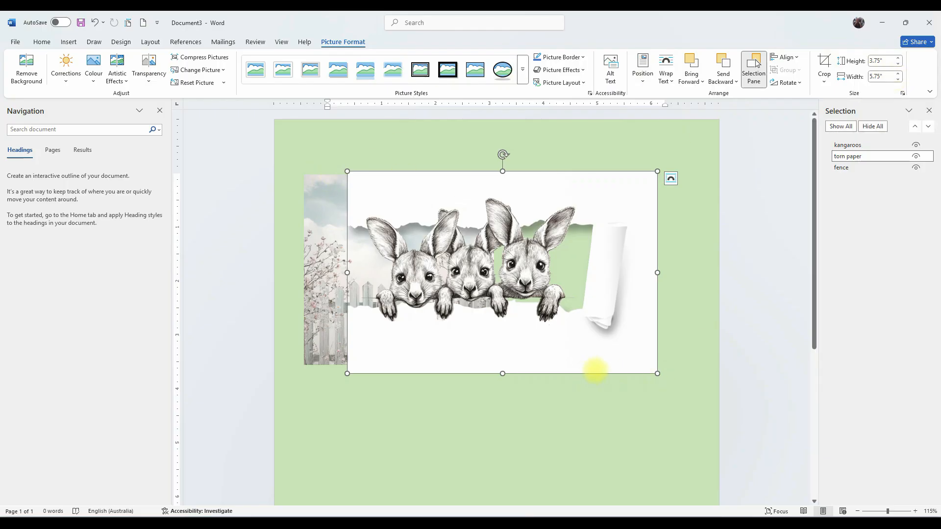
mouse_move(592, 351)
mouse_down()
mouse_move(625, 342)
mouse_move(598, 351)
mouse_up()
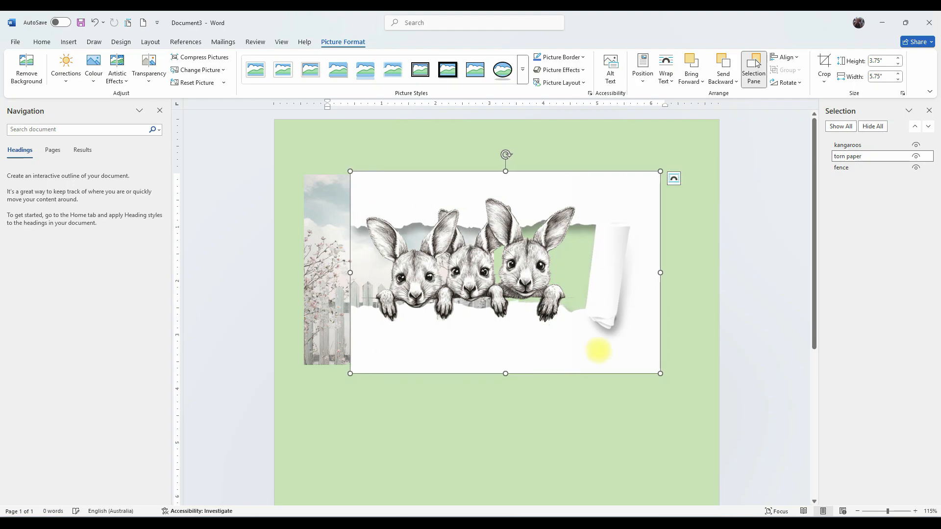
Give the torn paper image a black picture border.
click(568, 57)
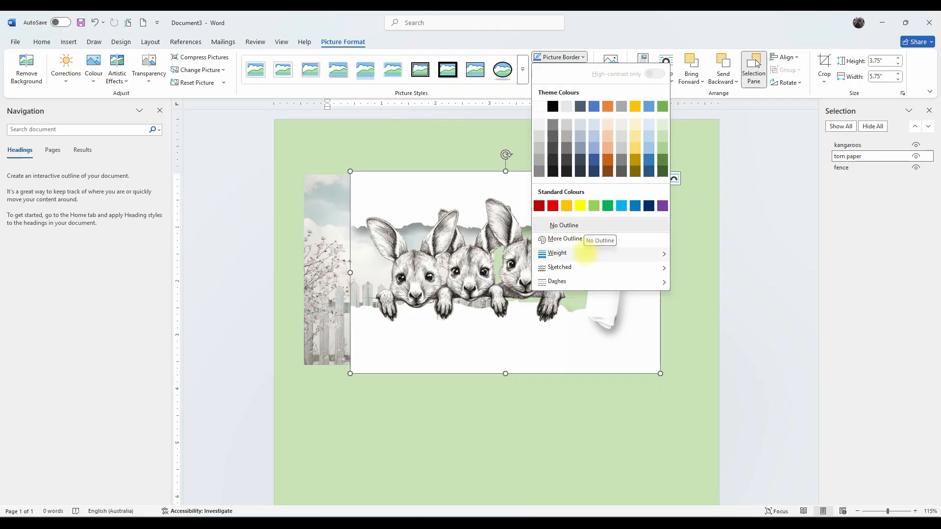
mouse_move(570, 254)
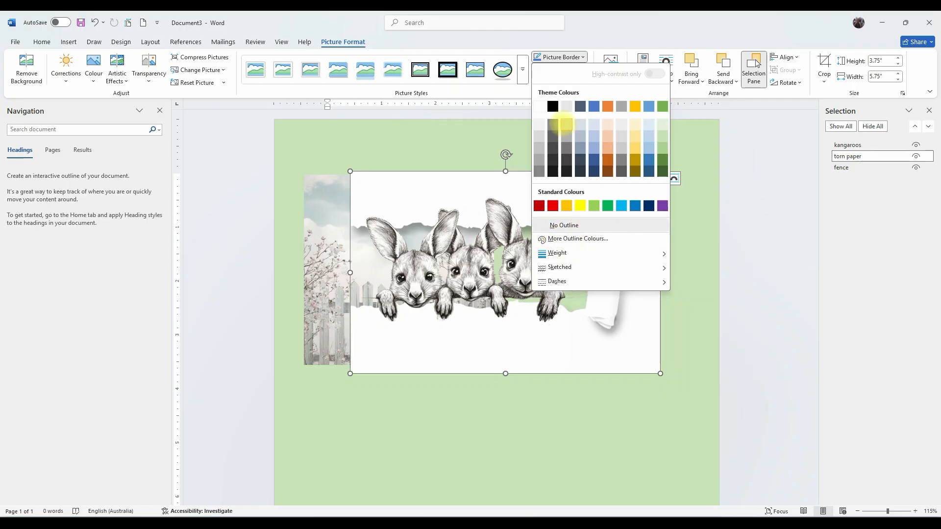
click(553, 105)
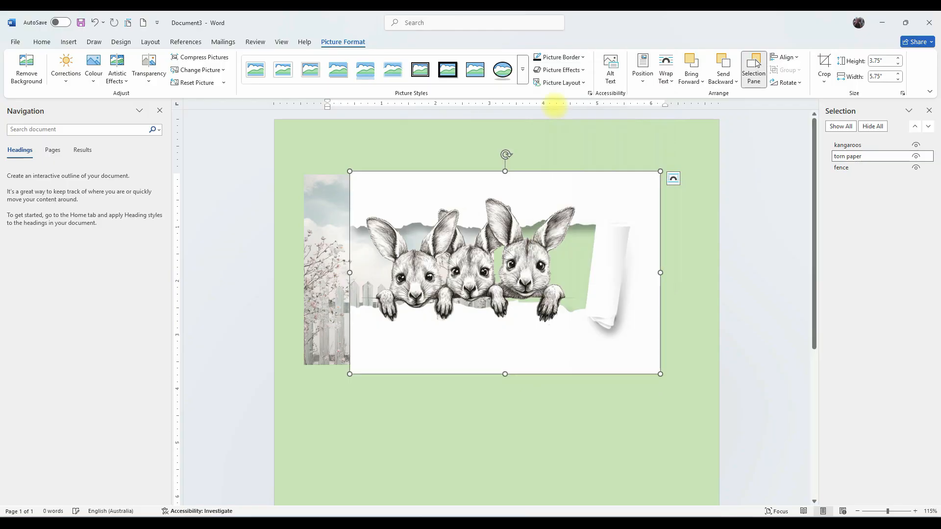
click(569, 435)
Nudge the torn paper image slightly further right.
mouse_move(609, 326)
mouse_down()
mouse_move(659, 321)
mouse_move(620, 324)
mouse_up()
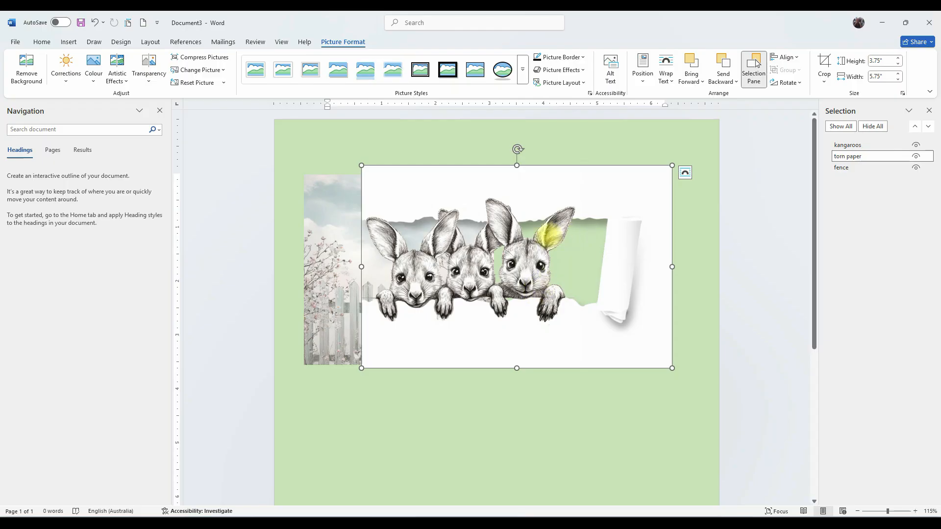
Drag the kangaroos image down so the bunnies hang below the torn paper's lower edge.
drag(564, 184, 546, 308)
Set the torn paper image's border weight to 4½ pt.
click(609, 196)
click(561, 57)
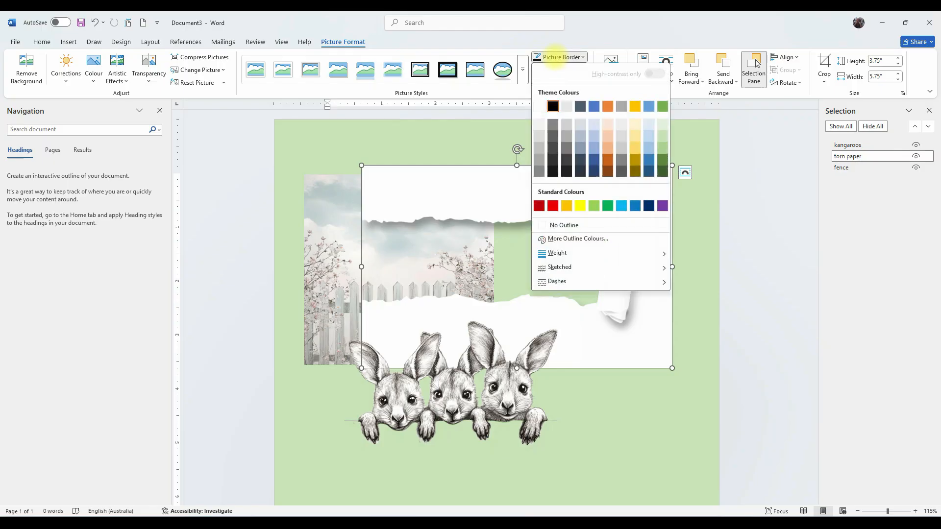
mouse_move(554, 253)
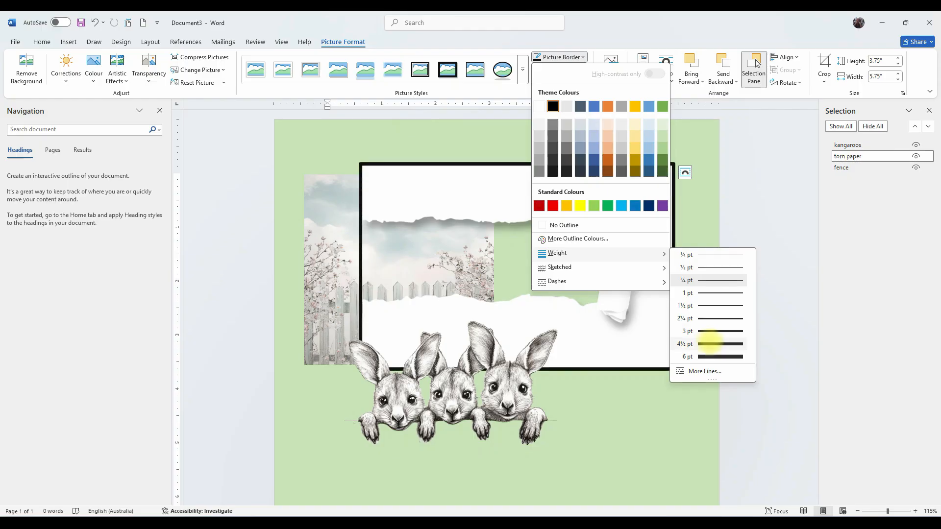
click(710, 342)
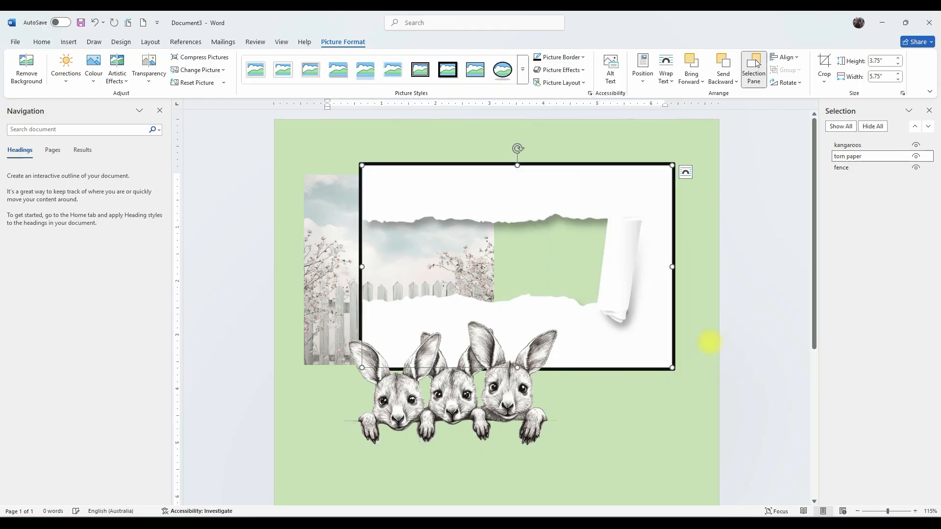
Change the torn paper image's border colour to gold.
click(551, 58)
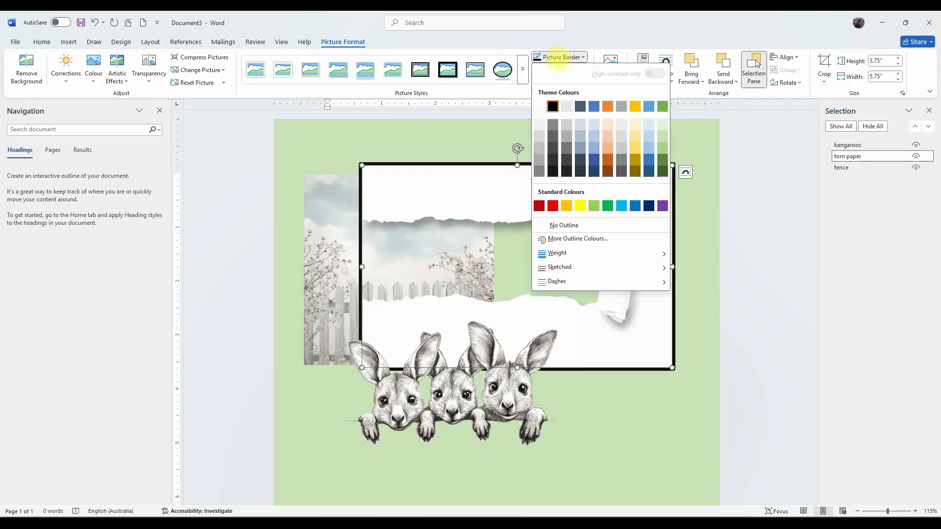
click(635, 106)
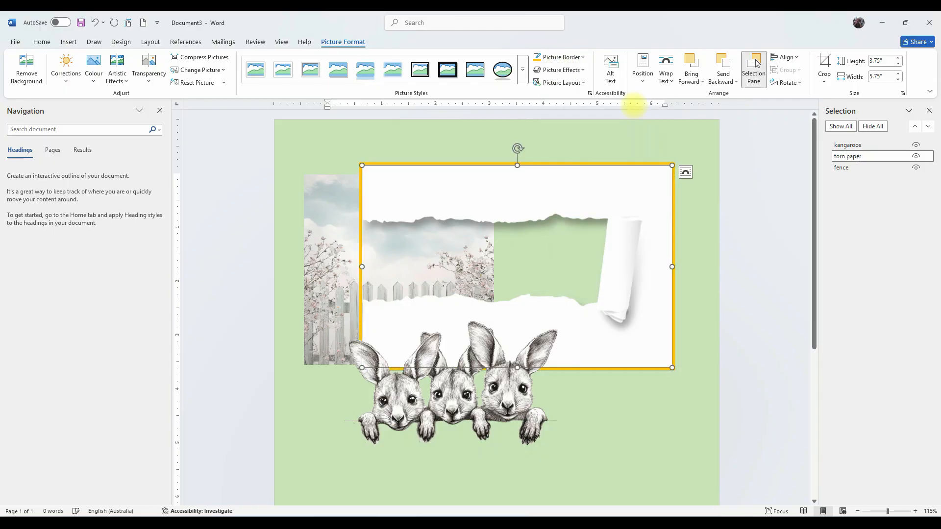
click(625, 427)
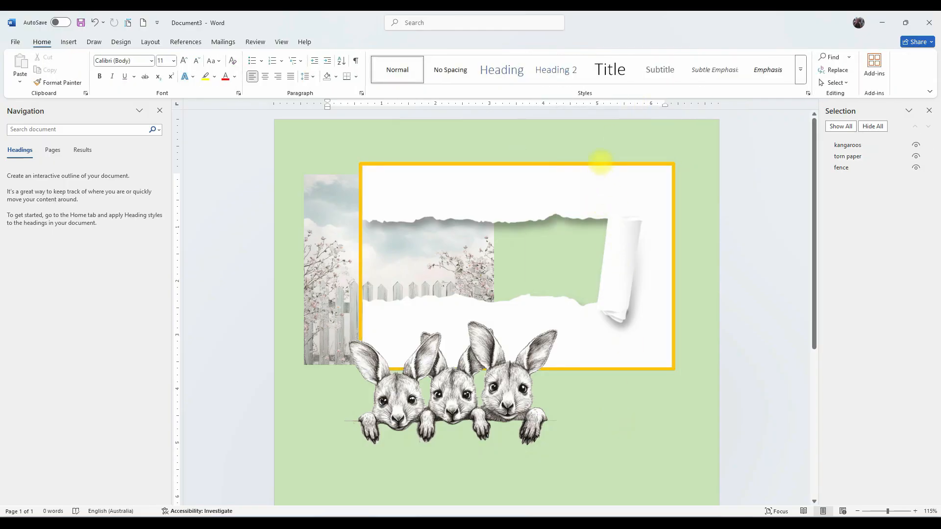
Move the torn paper image up on the card.
click(646, 179)
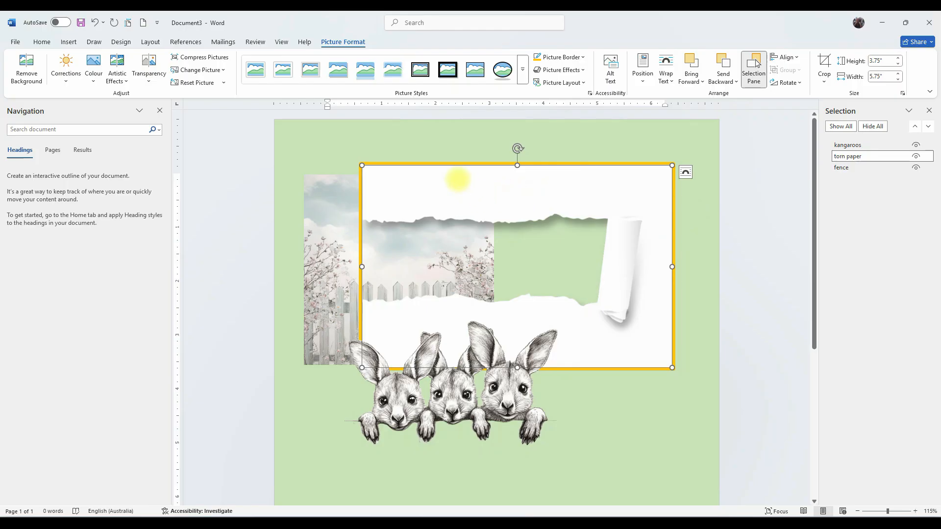
drag(475, 178, 458, 158)
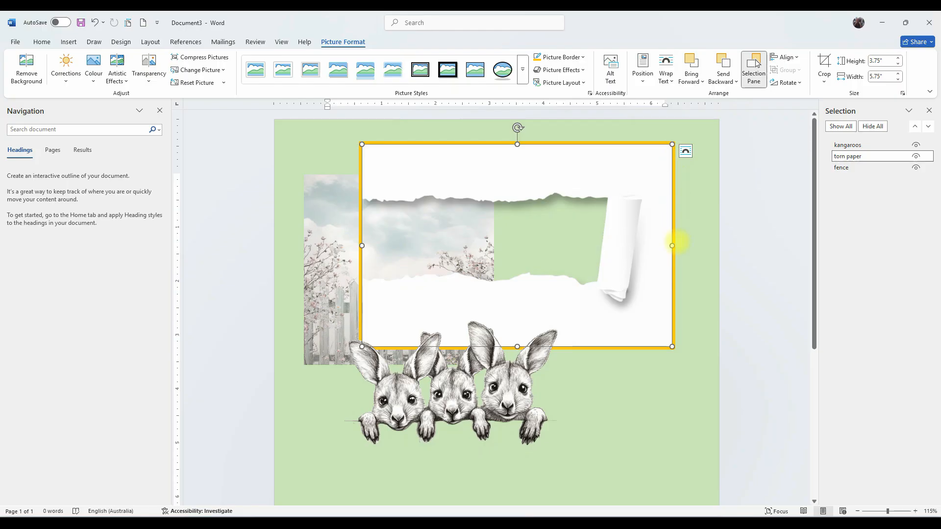
Change the torn paper image's border colour back to black.
click(558, 57)
click(552, 106)
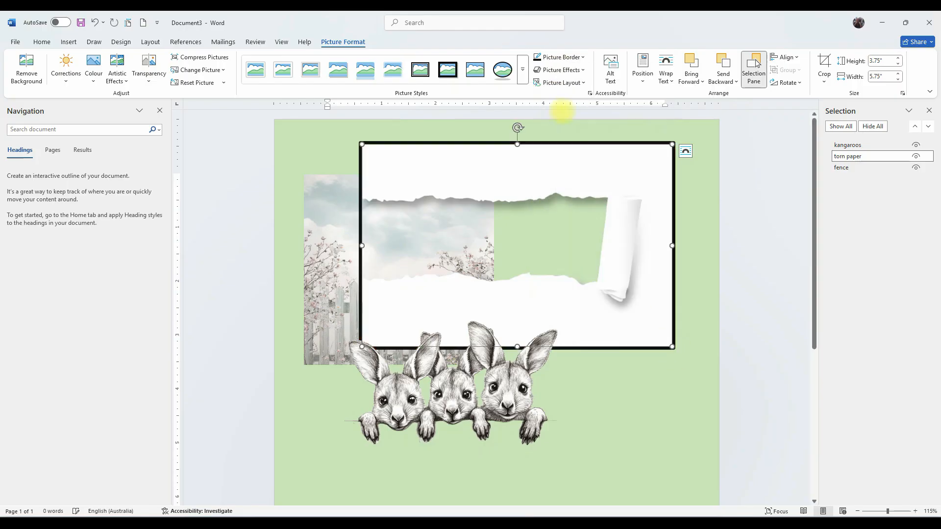
Nudge the torn paper image down slightly and remove its picture border.
mouse_move(573, 169)
mouse_down()
mouse_move(582, 174)
mouse_move(569, 179)
mouse_up()
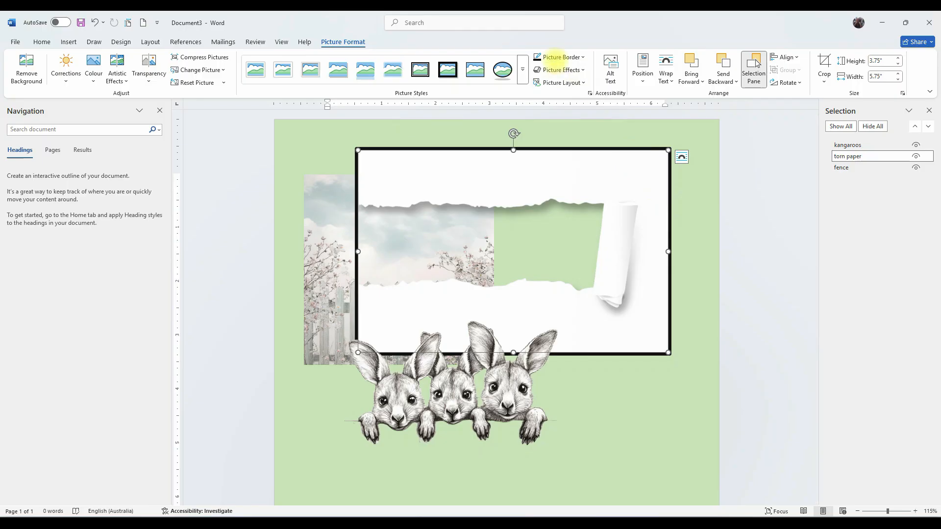
click(553, 54)
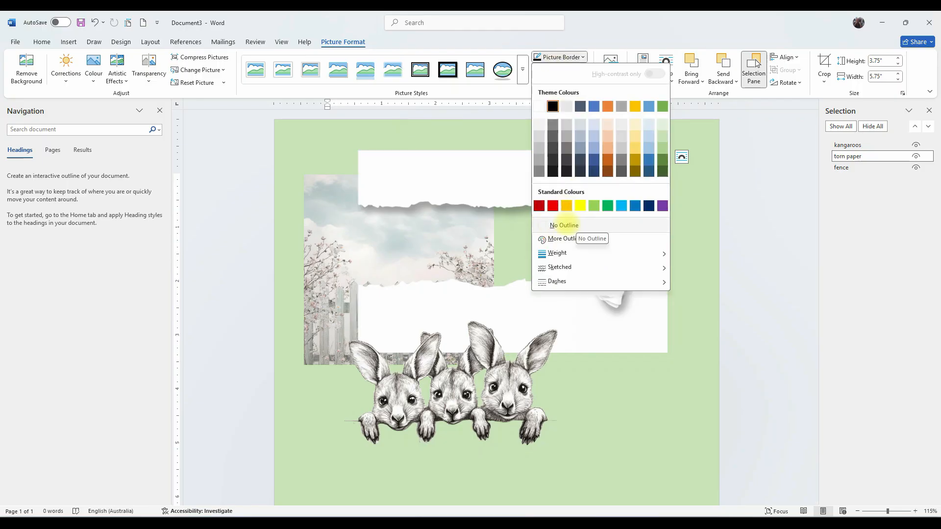
click(563, 225)
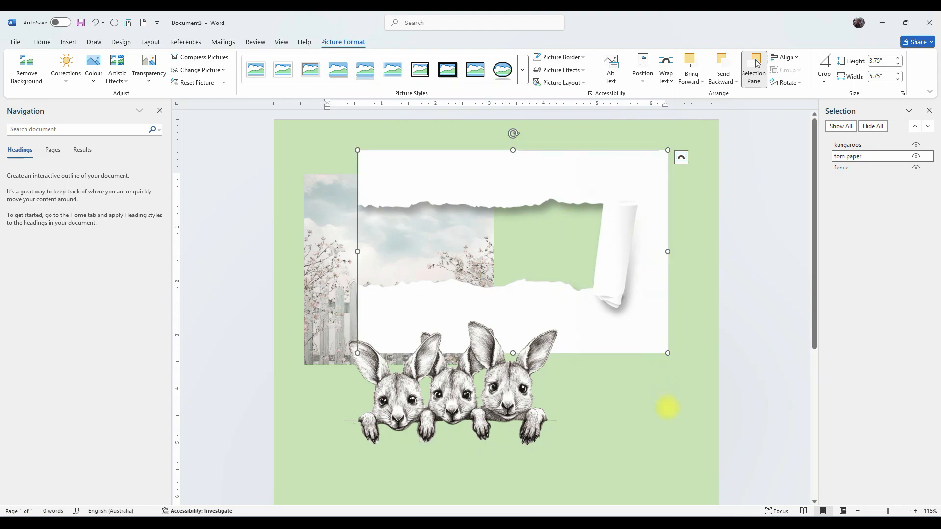
click(667, 408)
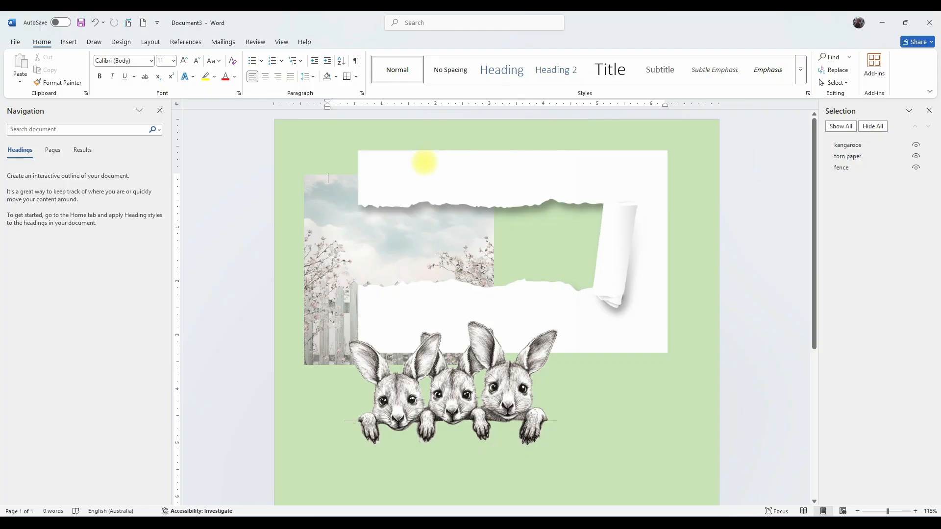
click(424, 163)
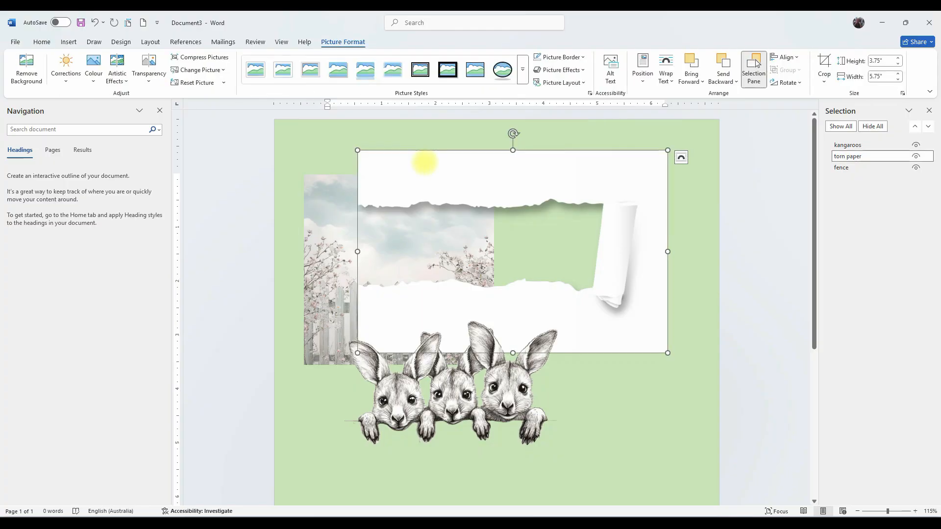
Give the torn paper image a black 3 pt picture border.
click(561, 57)
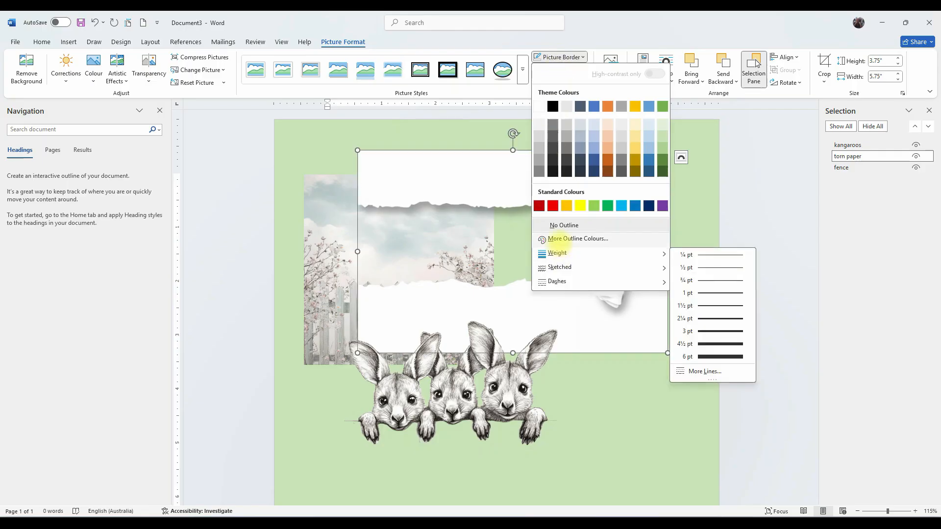
click(550, 105)
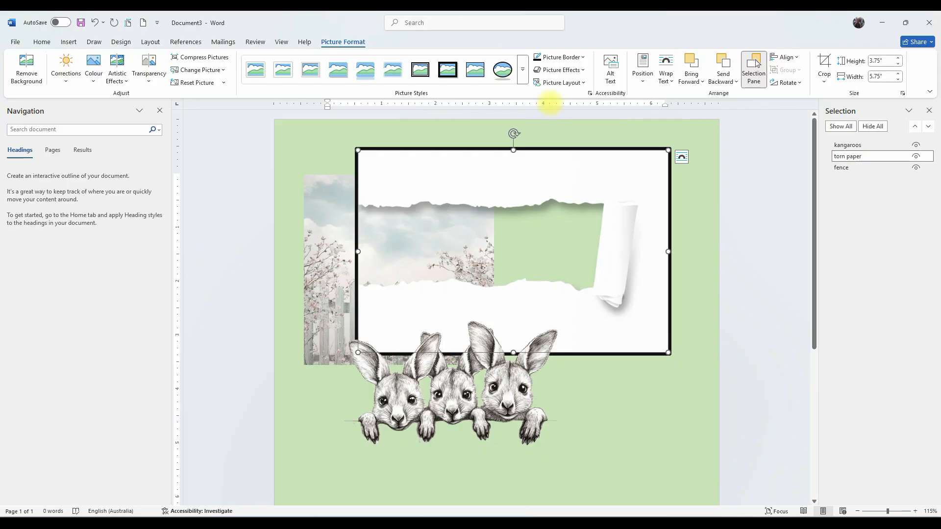
click(558, 57)
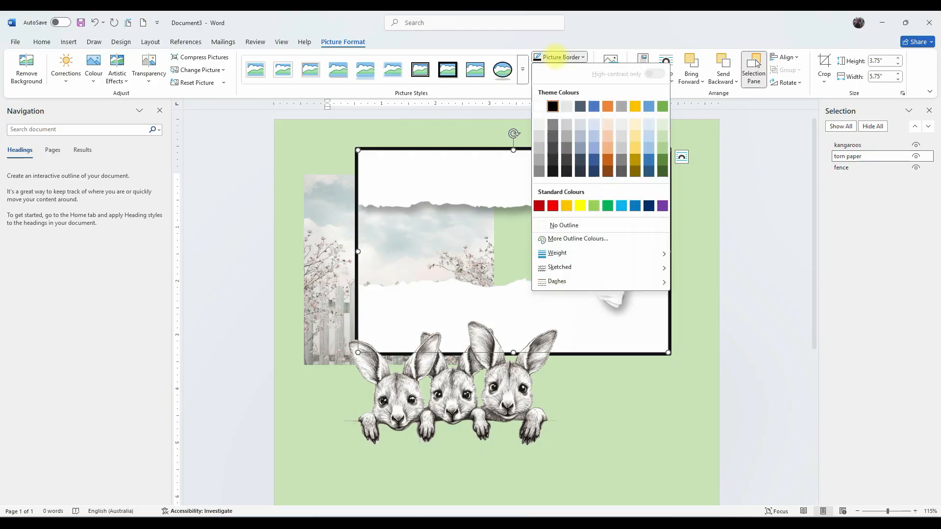
mouse_move(612, 252)
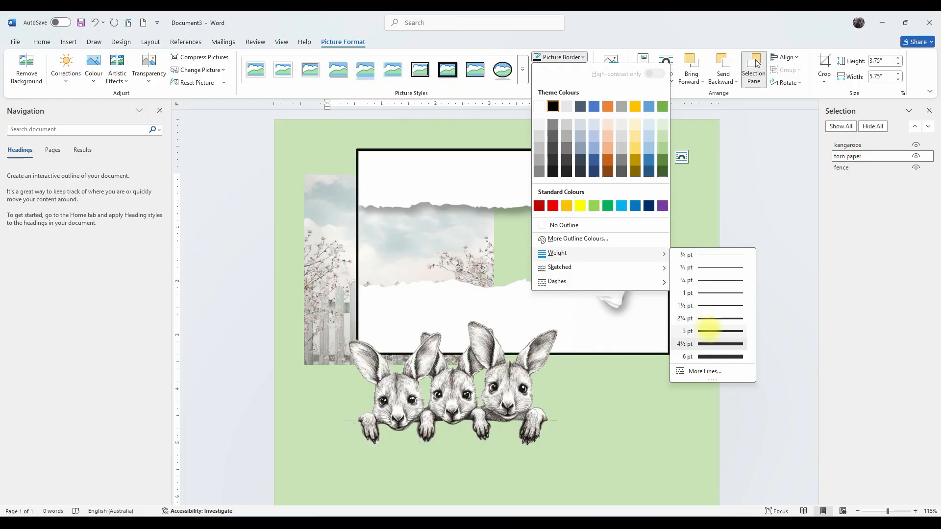
click(709, 330)
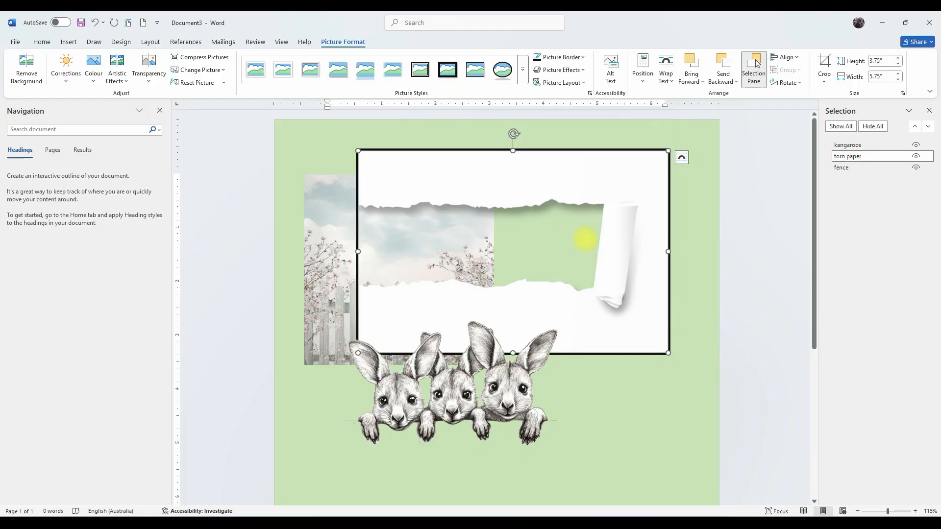
click(559, 57)
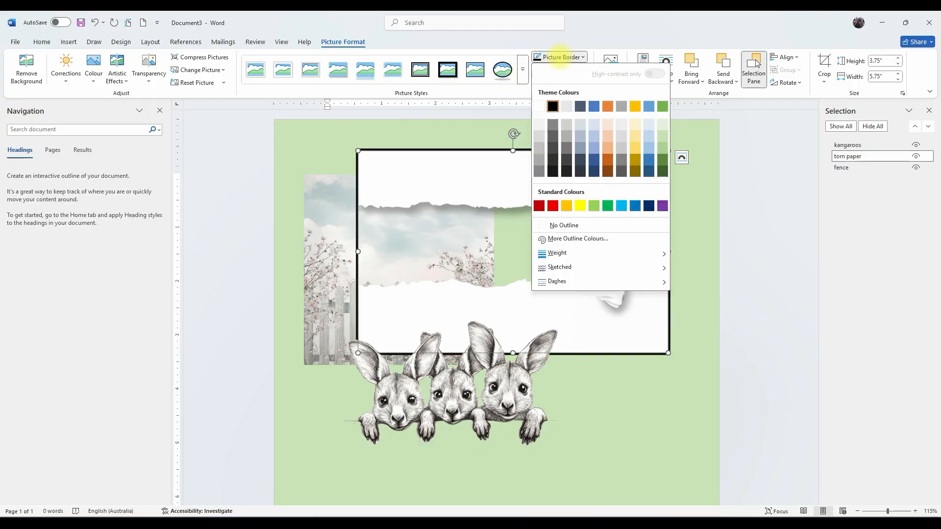
mouse_move(581, 251)
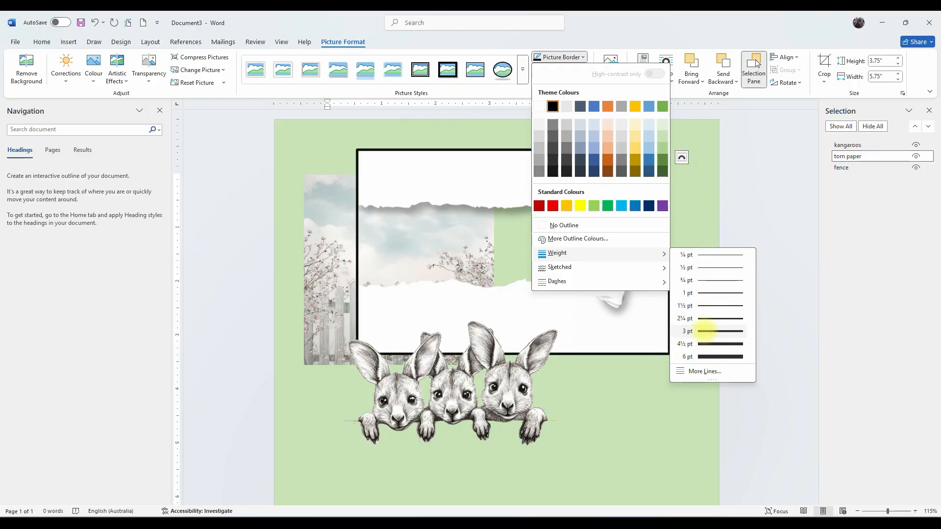
click(708, 332)
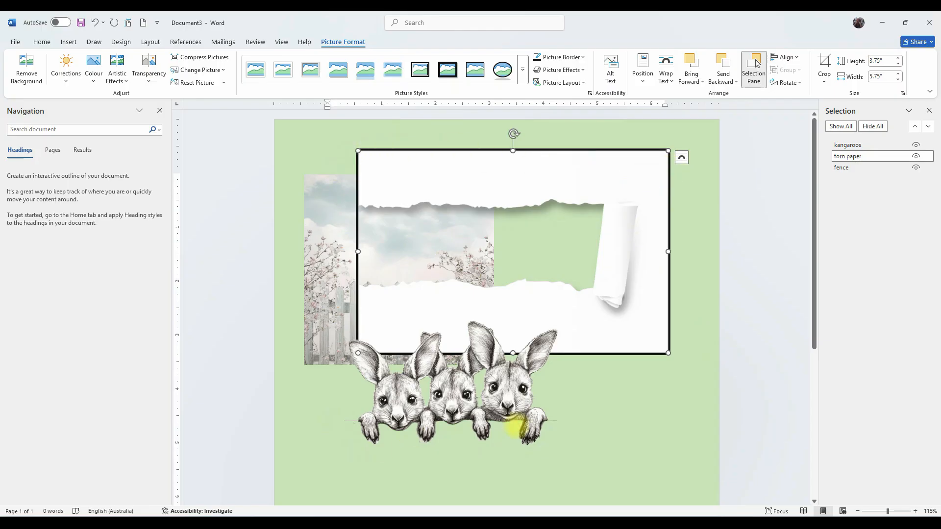
click(614, 425)
Move the kangaroos image down below the torn paper frame.
drag(492, 392, 526, 473)
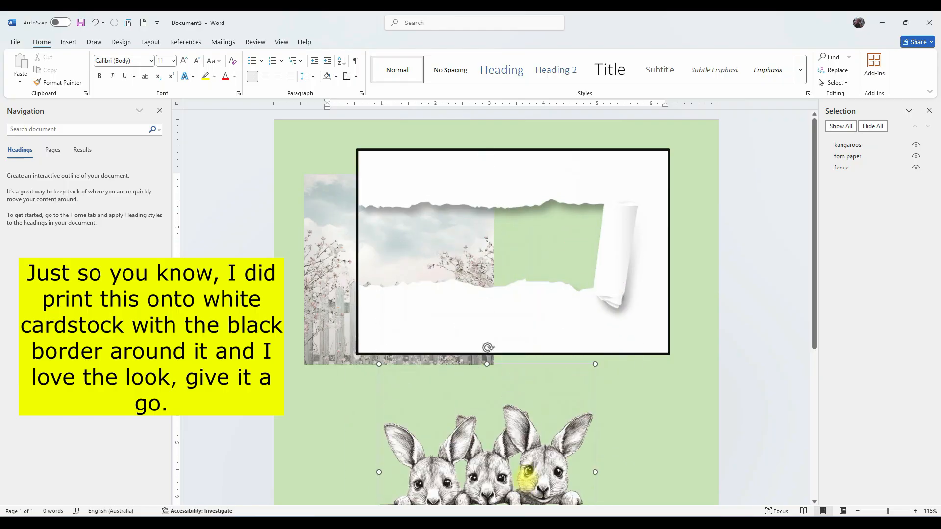
scroll(331, 280, down, 10)
scroll(477, 364, up, 8)
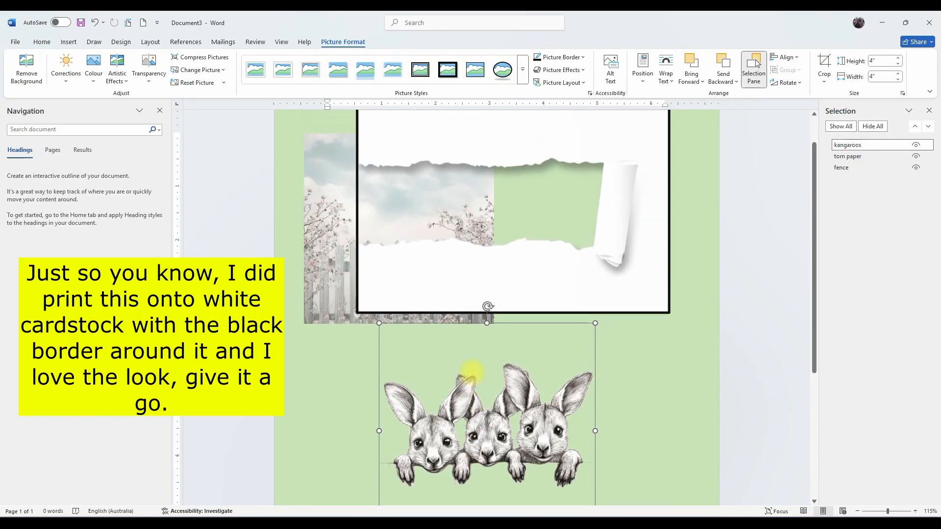
Move the fence image into the torn paper window and widen it to 4.58 inches.
drag(319, 199, 377, 168)
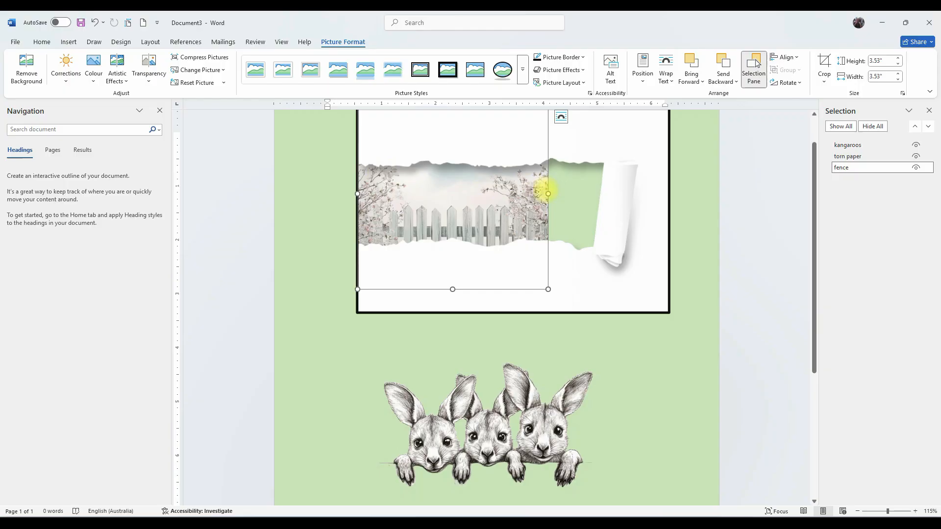
drag(548, 193, 605, 193)
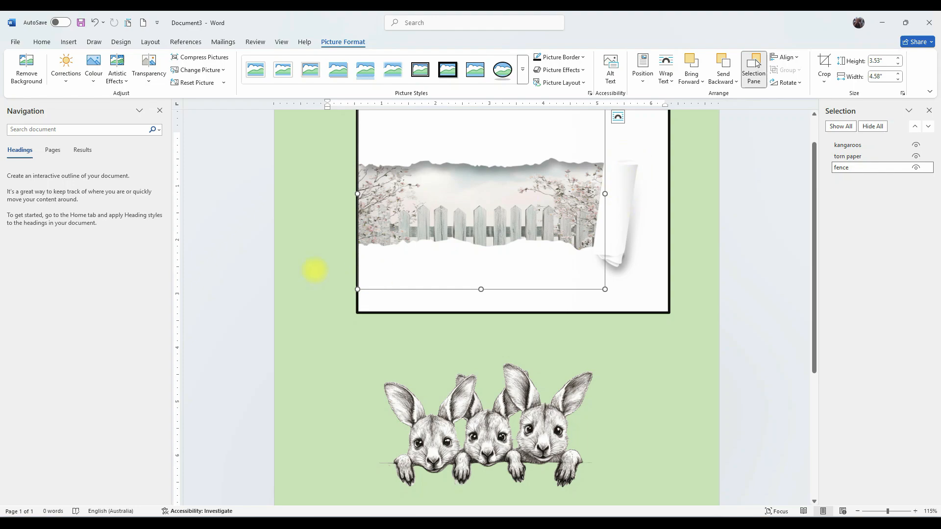
Shrink the fence image from its top edge so it sits inside the black frame.
right_click(313, 244)
click(645, 369)
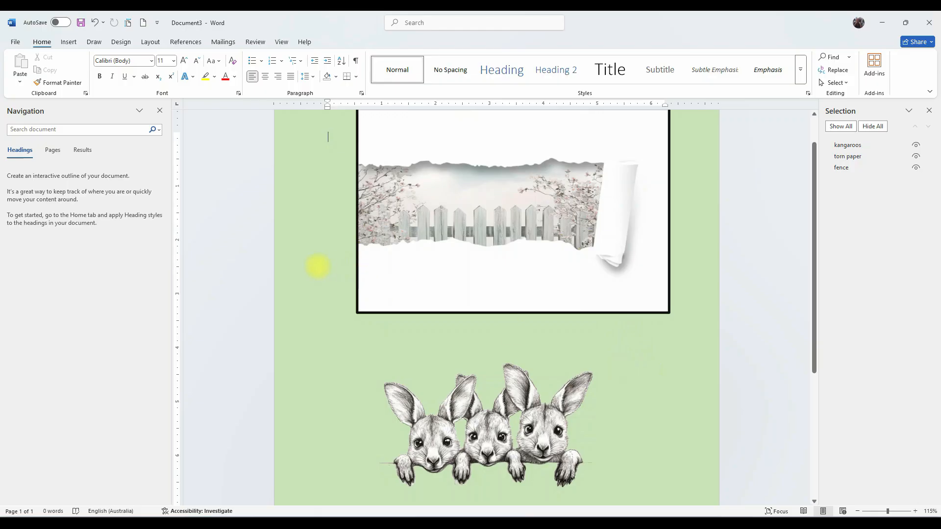
scroll(346, 273, up, 1)
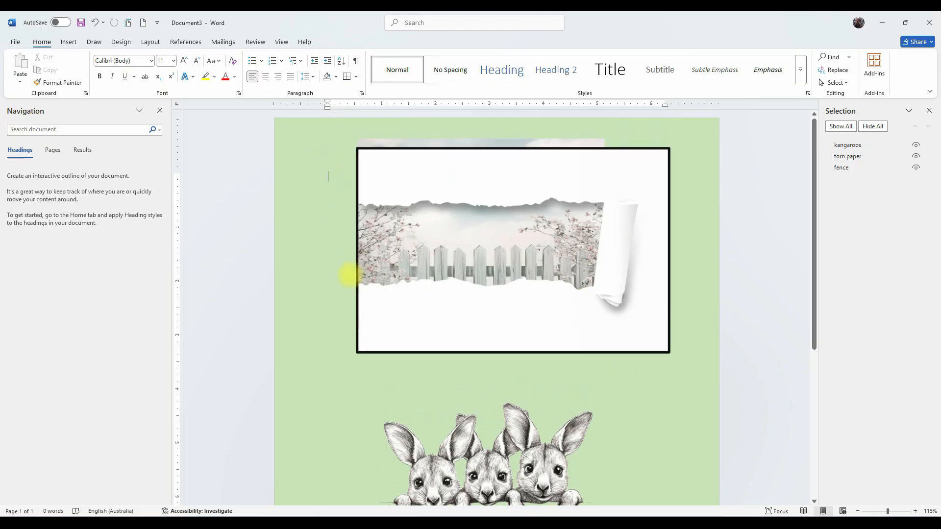
click(449, 146)
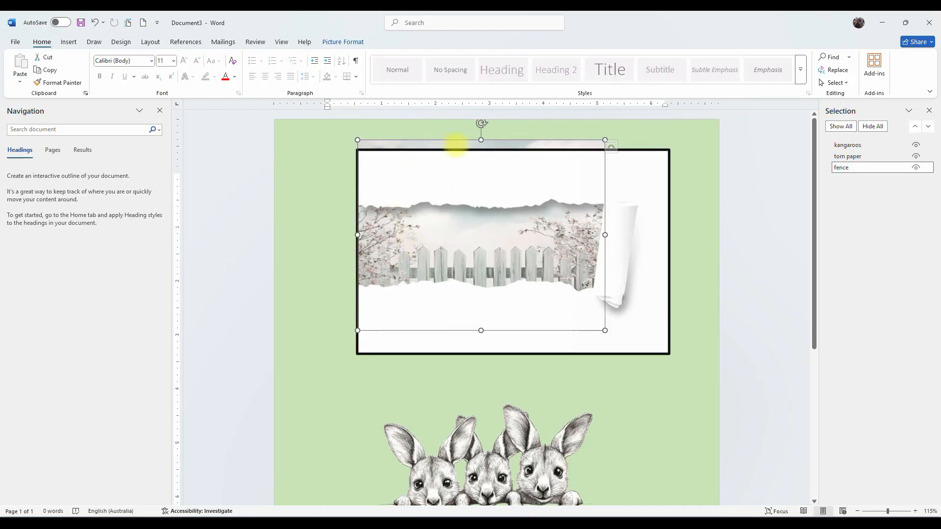
drag(480, 140, 480, 157)
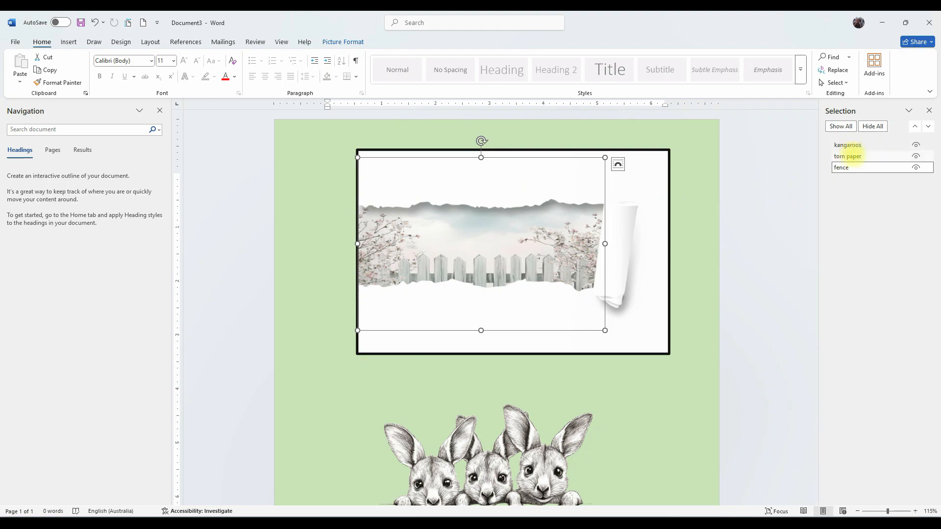
Select the torn paper and fence images together and align them left.
click(848, 156)
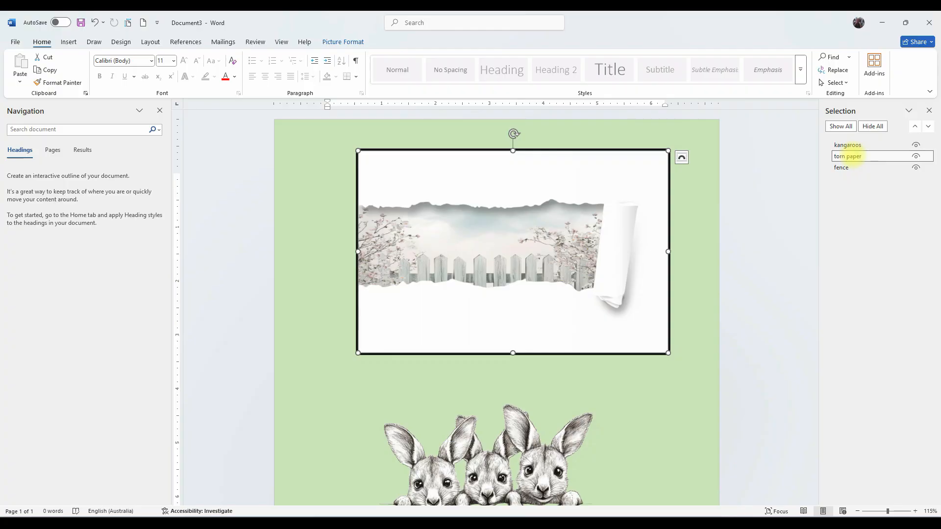
ctrl+click(848, 167)
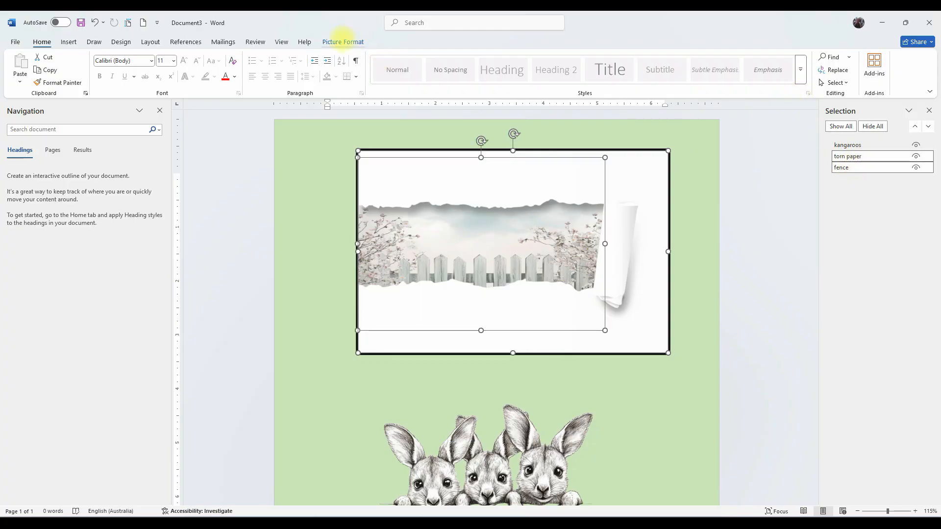
click(343, 41)
click(785, 57)
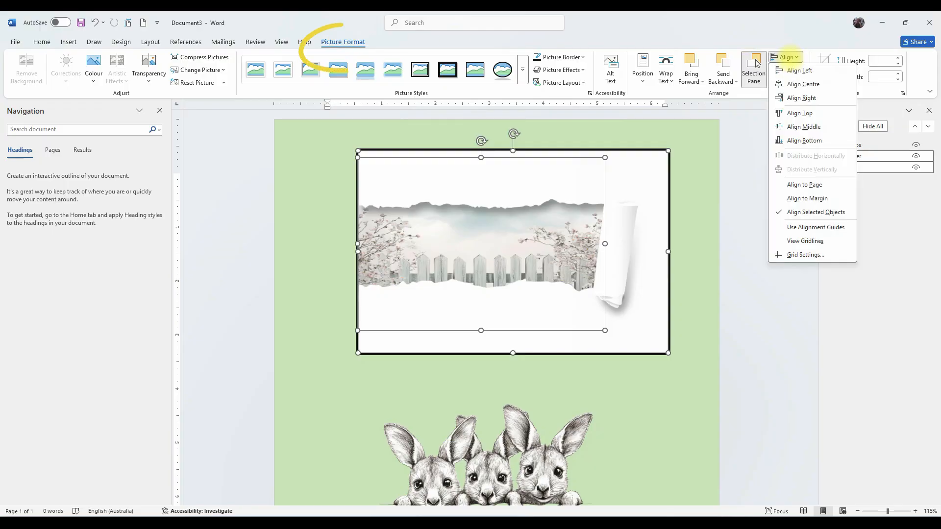
click(793, 71)
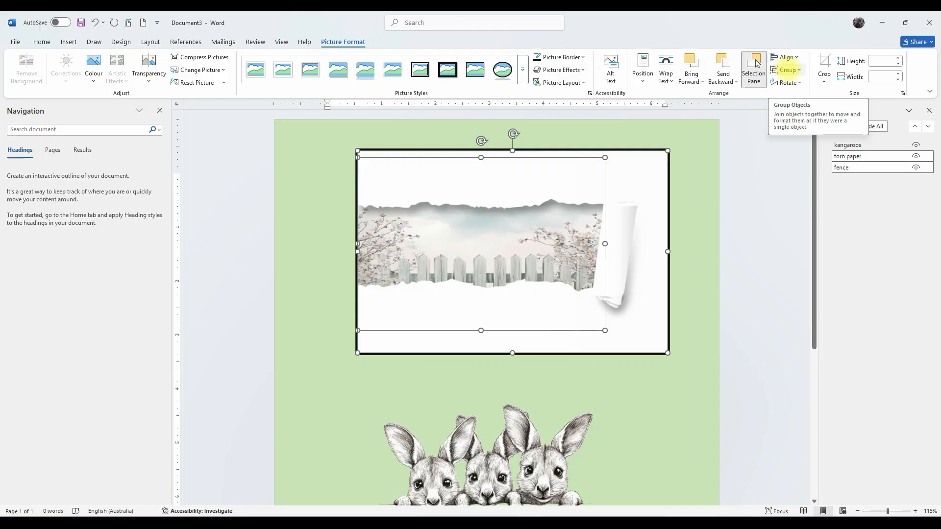
click(319, 202)
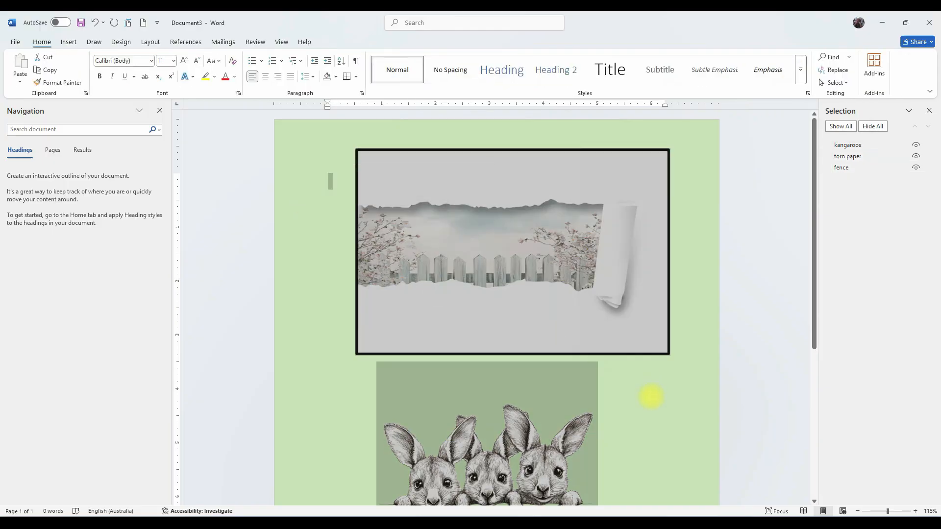
click(655, 406)
Move the kangaroos image into the torn paper window and shrink it to fit along the tear.
drag(478, 443, 479, 248)
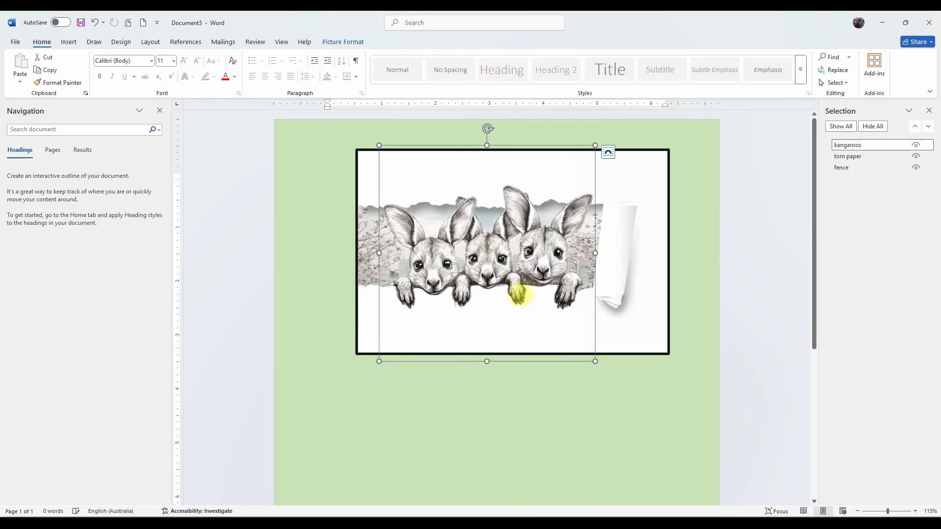
drag(595, 361, 551, 317)
drag(501, 239, 517, 268)
key(Up)
drag(515, 267, 517, 268)
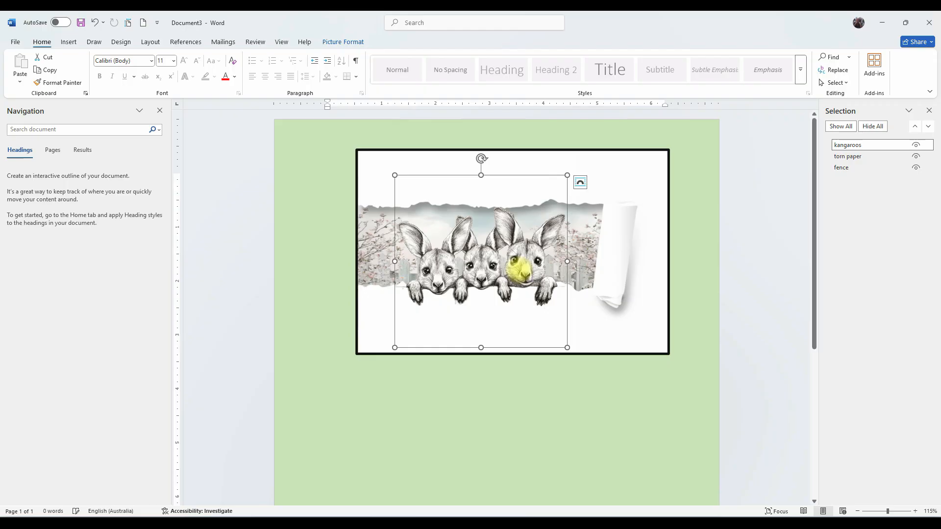
click(321, 380)
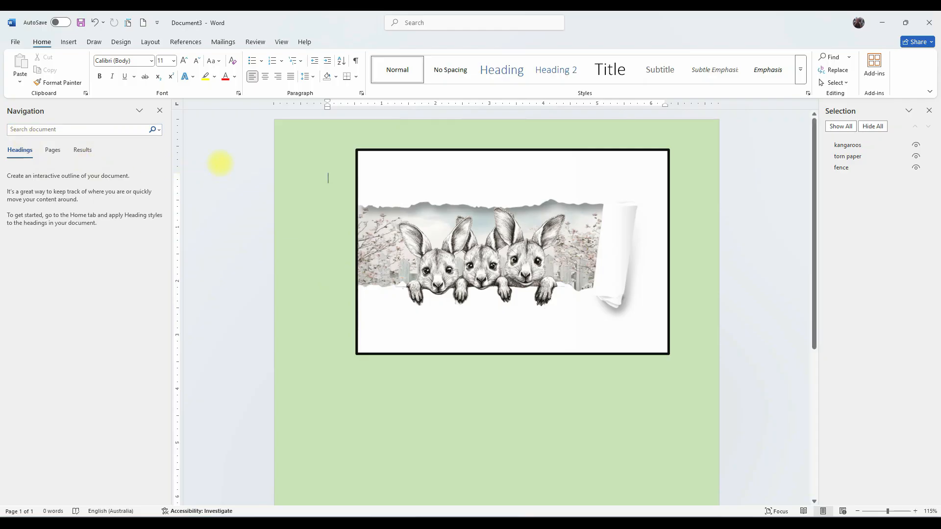
Draw a text box about 2.39 by 0.36 inches above the kangaroos inside the frame.
click(69, 41)
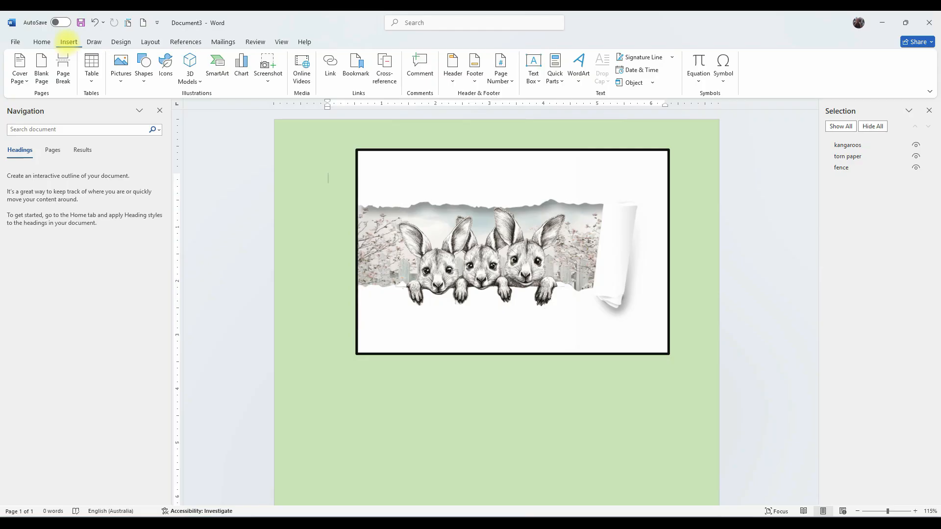
click(144, 69)
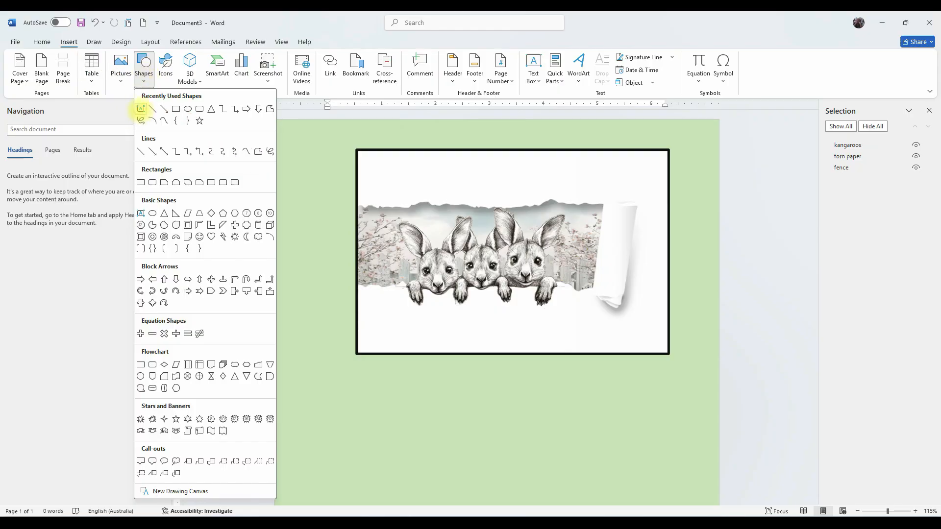
click(140, 108)
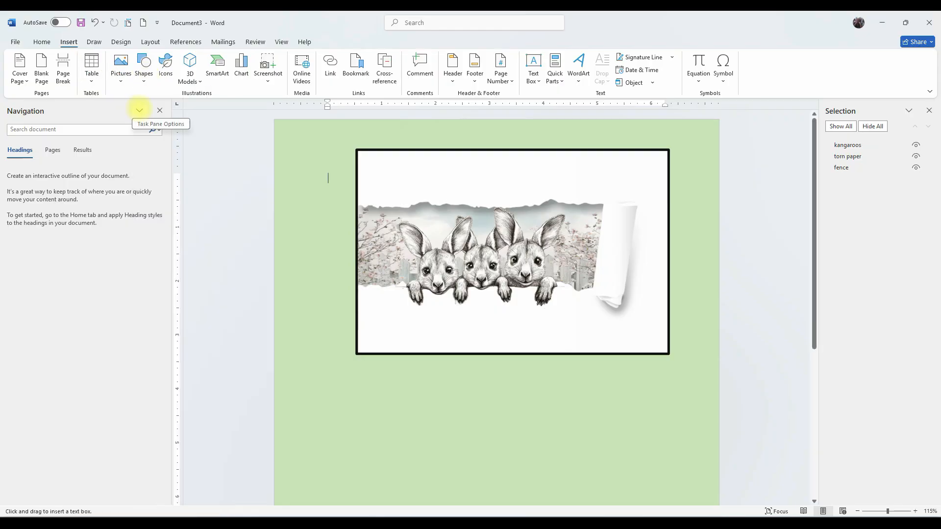
drag(459, 168, 588, 186)
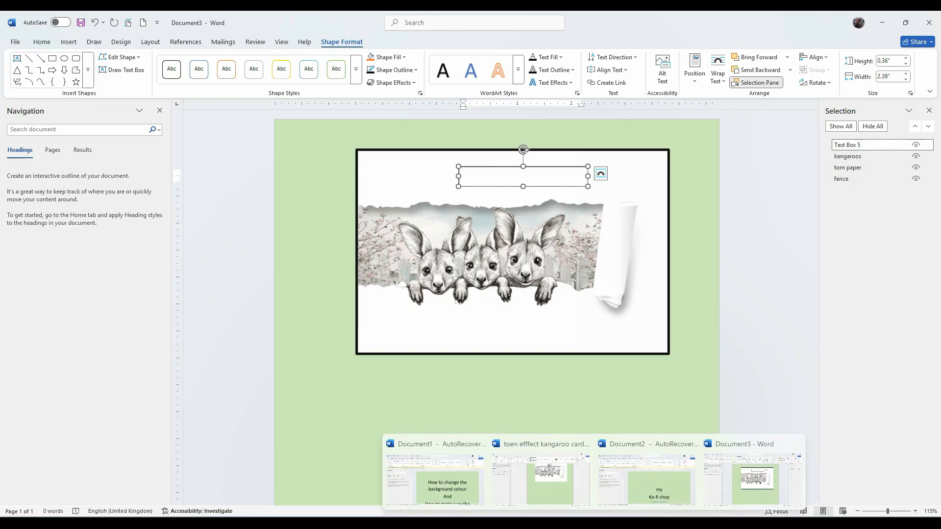
Switch to the font viewer app, open the I Love Glitter font and add its heart Low Line glyph to the copy box.
click(671, 522)
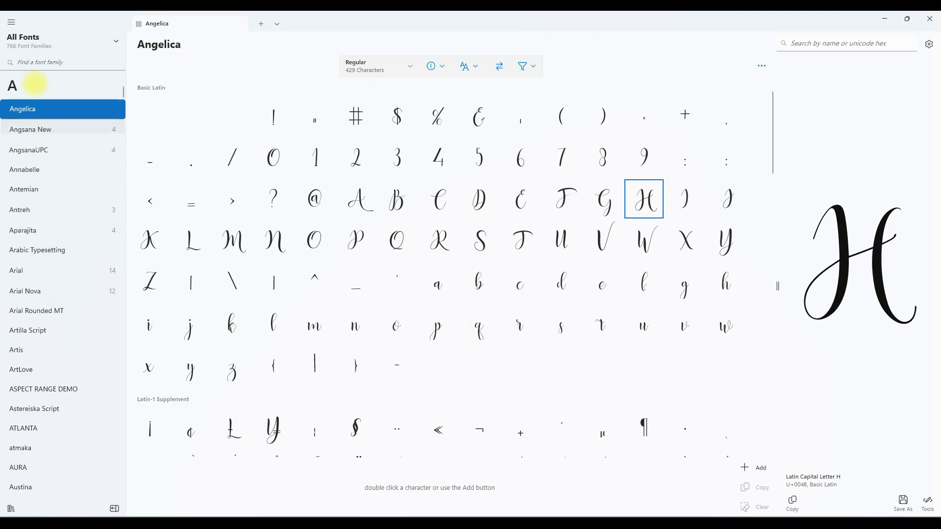
click(116, 42)
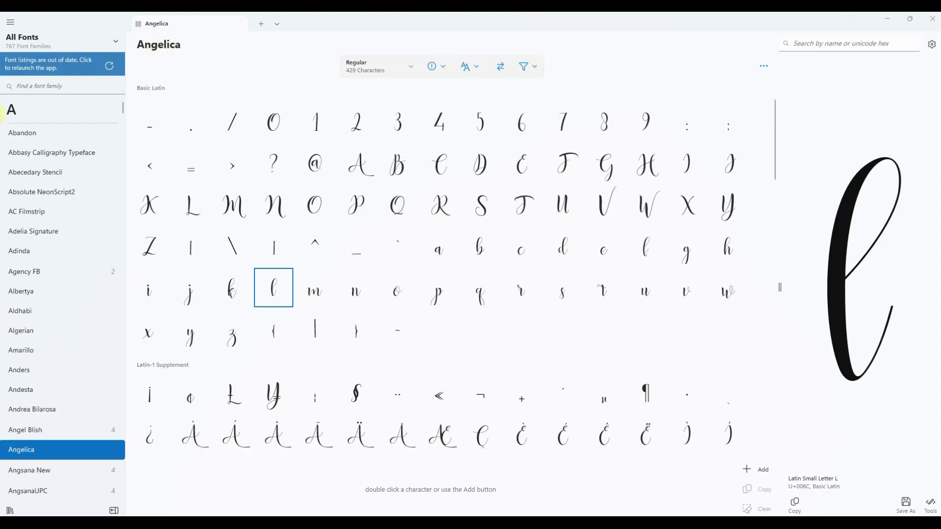
click(11, 110)
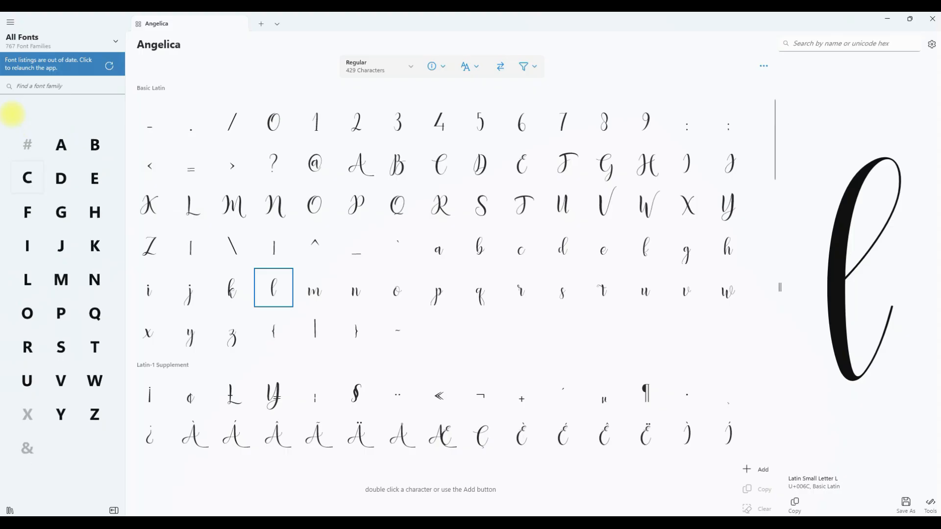
click(26, 243)
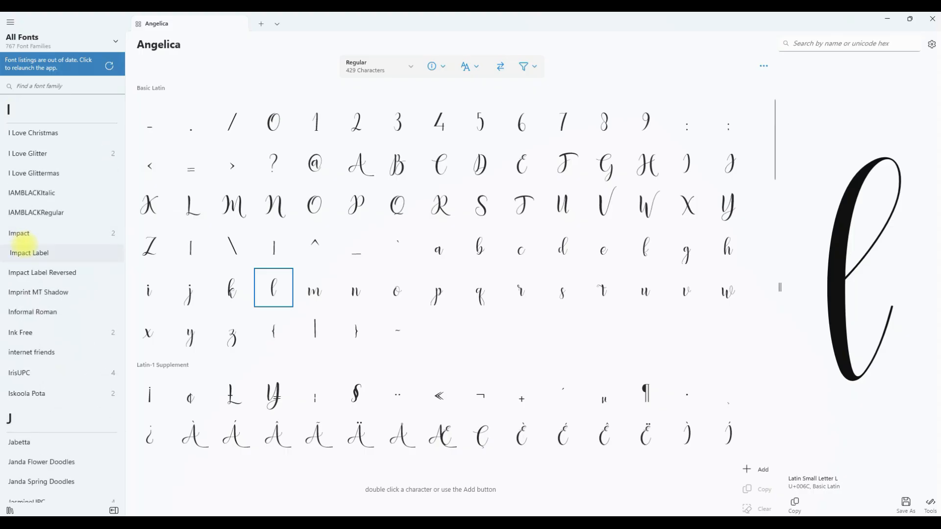
mouse_move(27, 153)
click(29, 154)
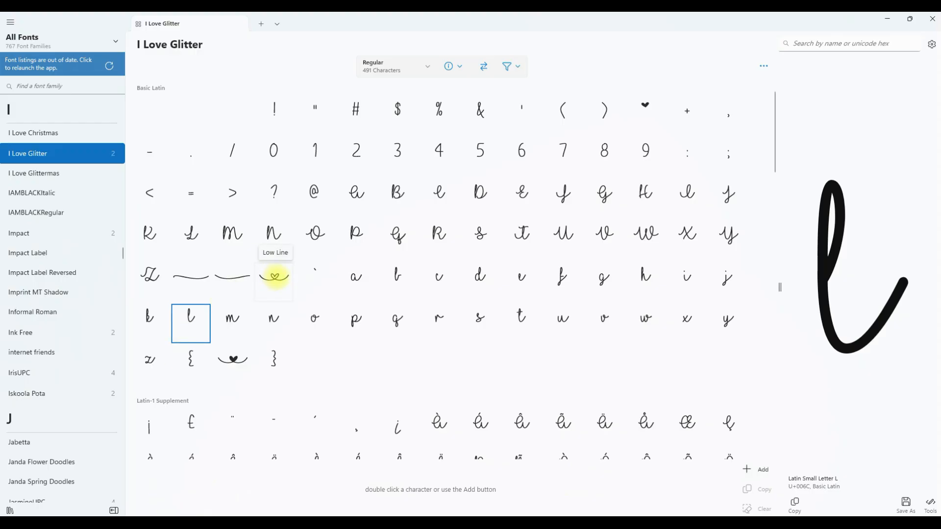
click(275, 276)
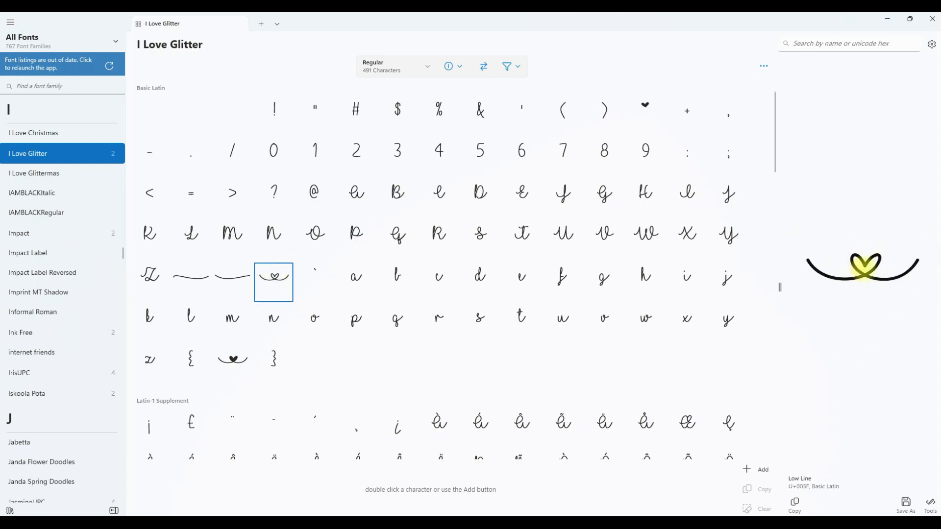
click(746, 469)
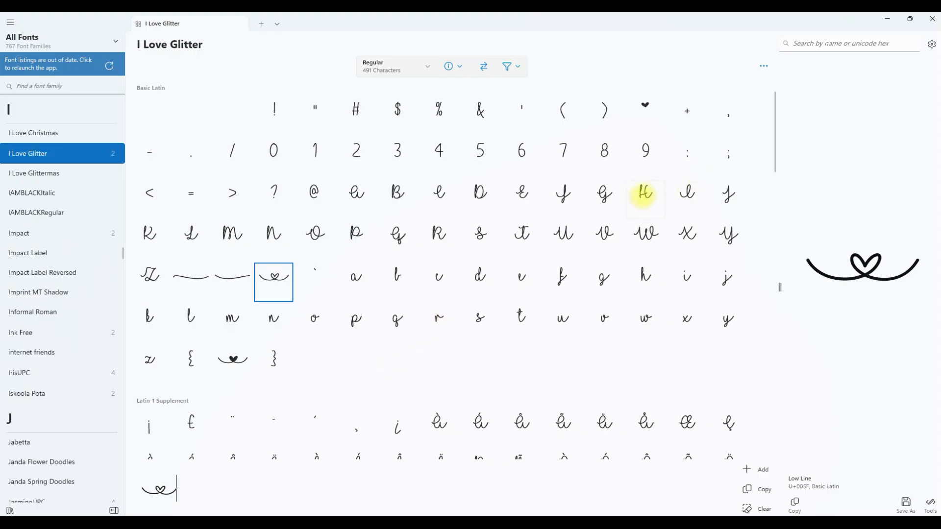
Spell out Hello after the heart in the copy box using the I Love Glitter letter glyphs.
double_click(646, 192)
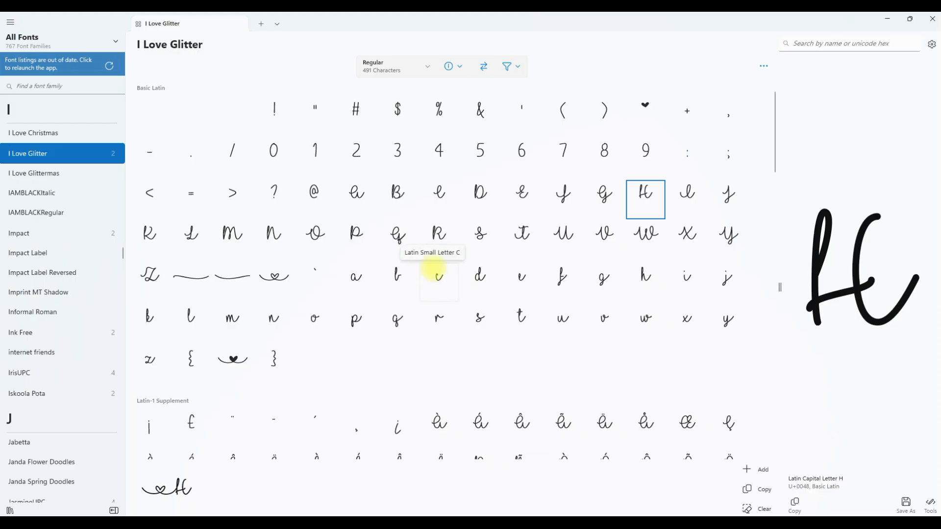
scroll(432, 268, down, 10)
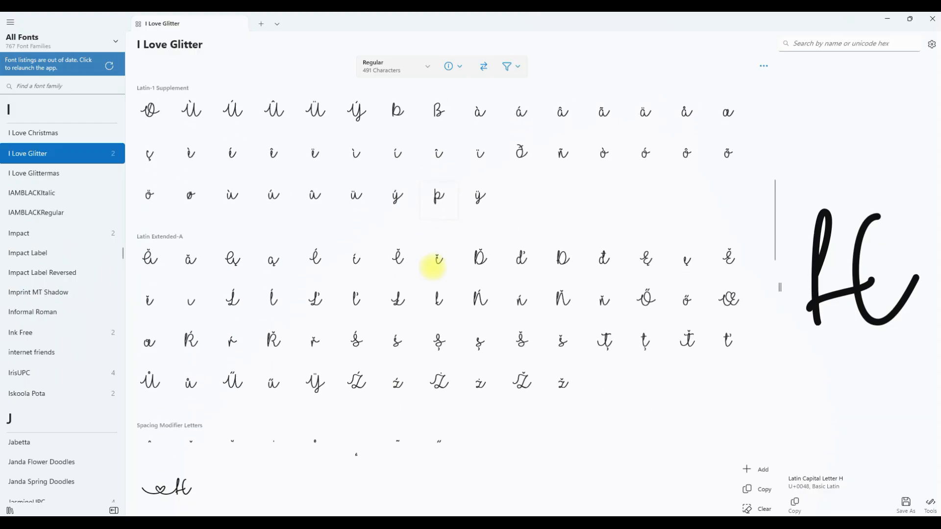
scroll(433, 268, down, 5)
scroll(434, 265, up, 5)
scroll(433, 265, up, 10)
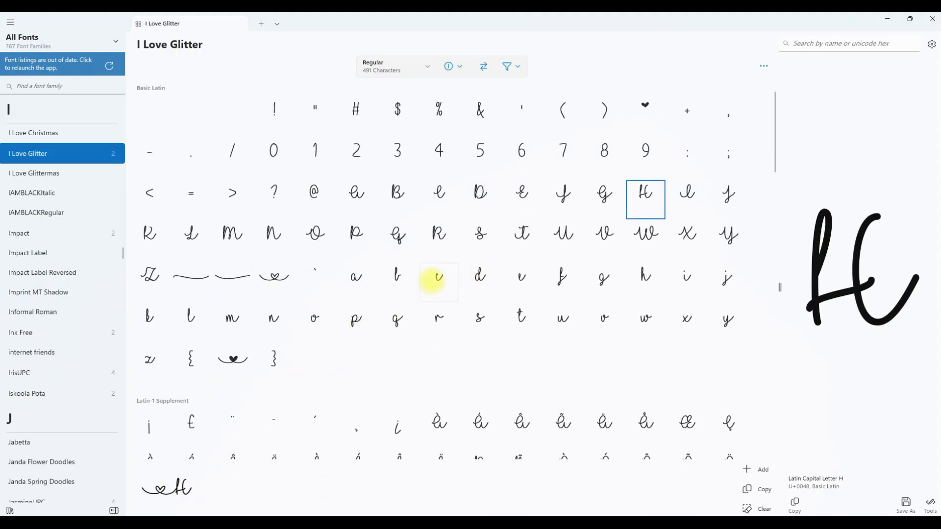
double_click(521, 277)
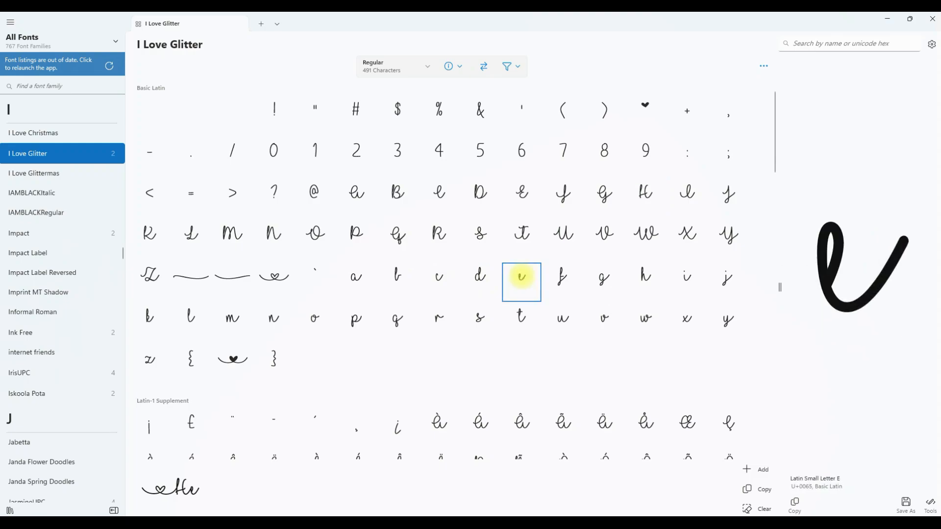
double_click(191, 317)
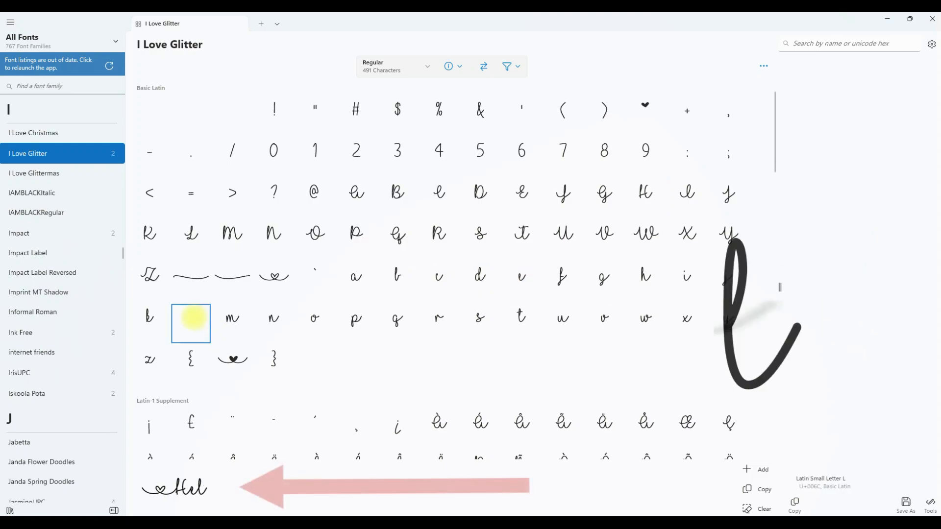
double_click(191, 317)
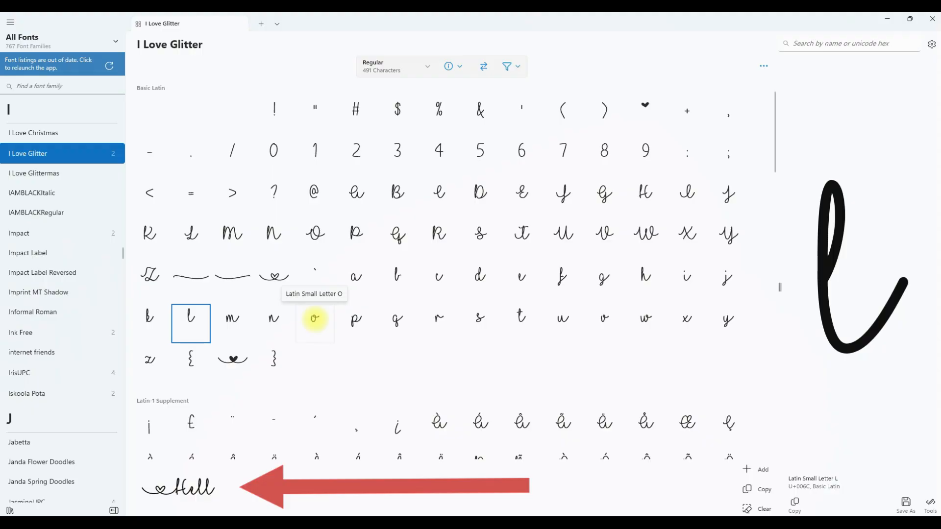
click(314, 318)
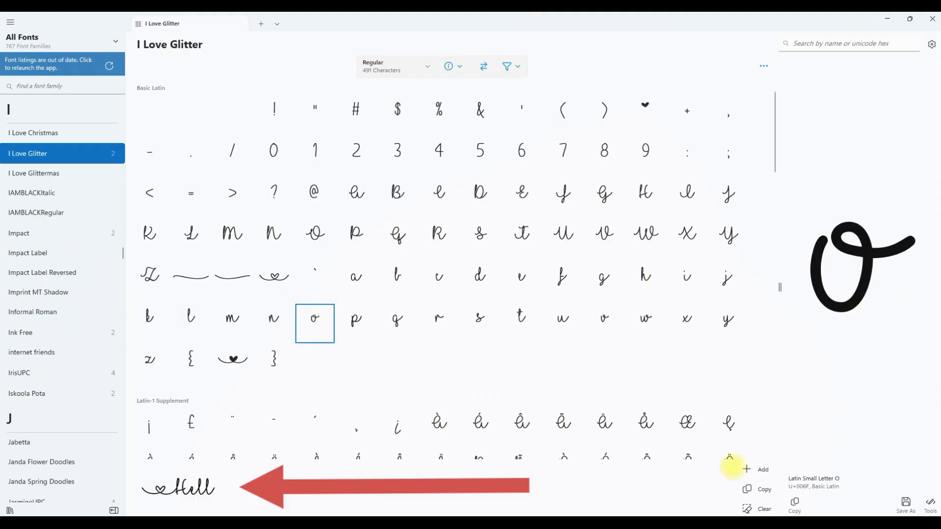
click(762, 469)
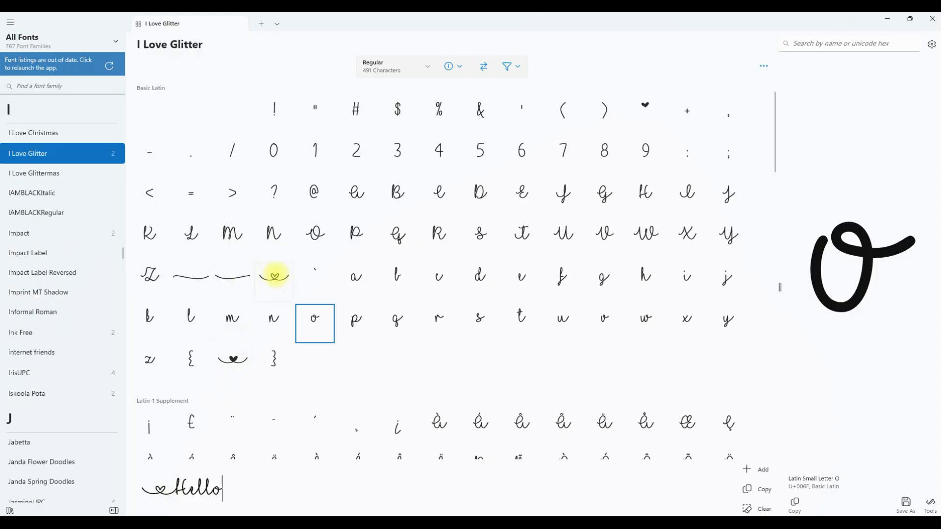
Append the heart Low Line glyph, copy the whole sequence to the clipboard and return to the document.
double_click(276, 278)
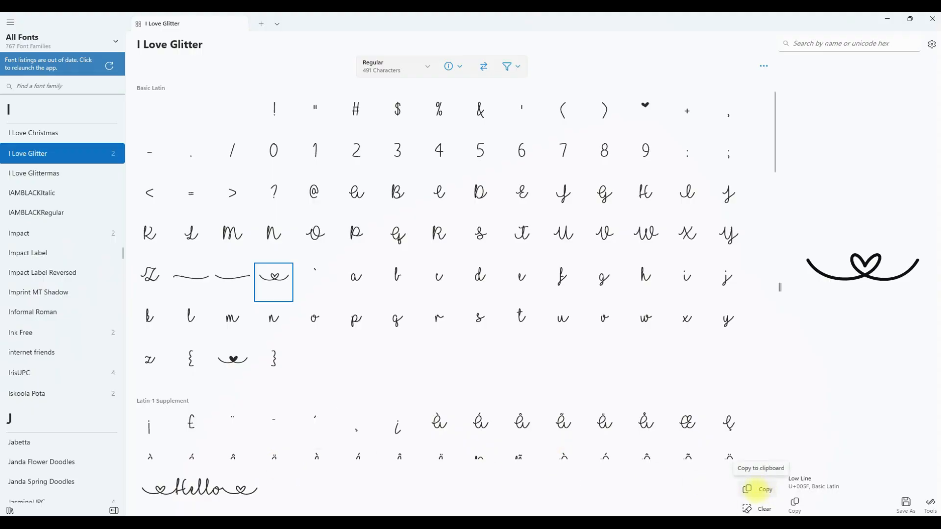
click(760, 489)
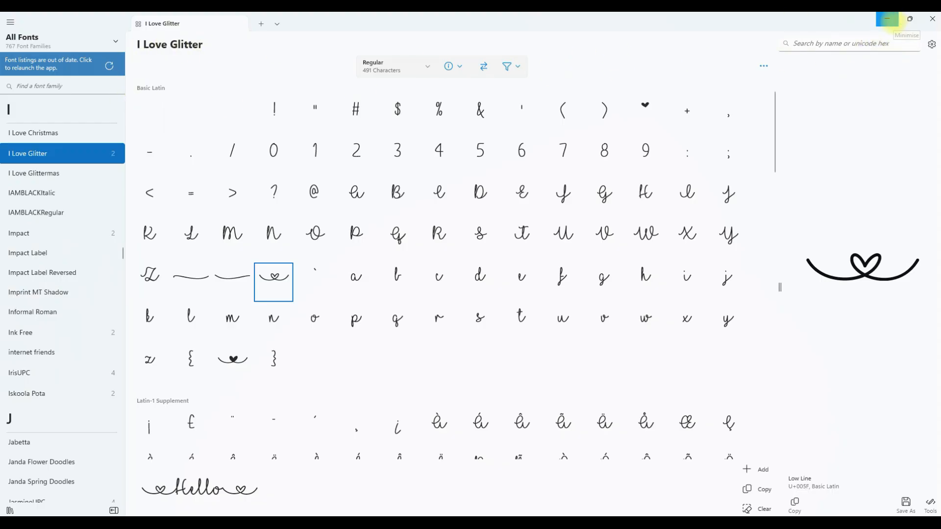
click(888, 18)
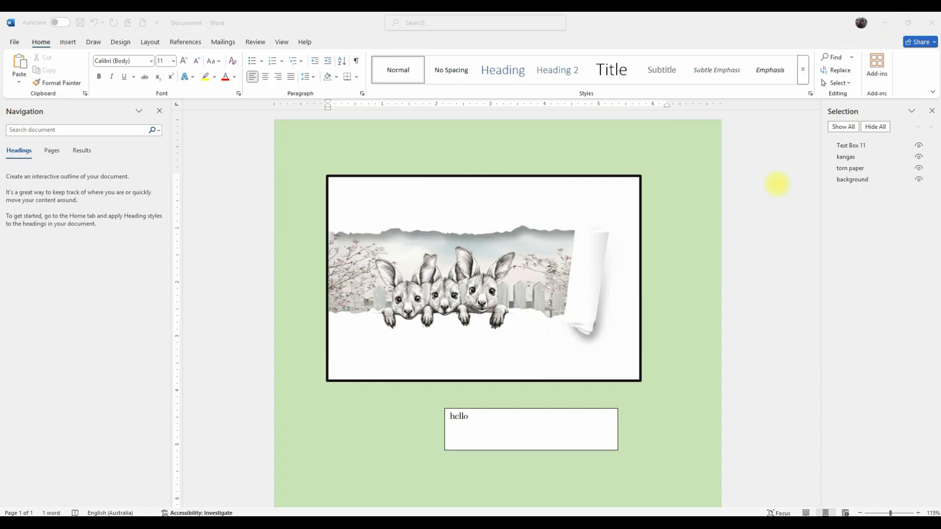
Select the hello text in the text box and set its font to I Love Glitter.
click(470, 418)
drag(470, 418, 443, 419)
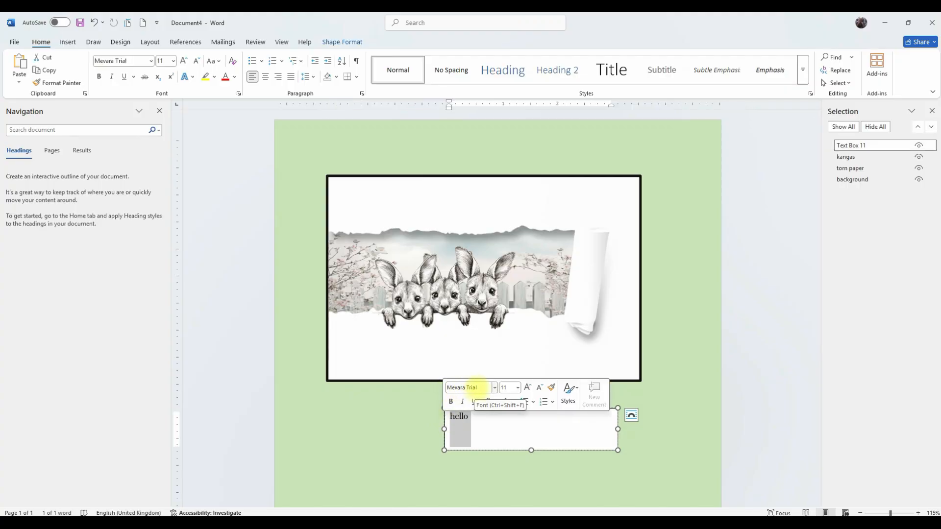
click(479, 387)
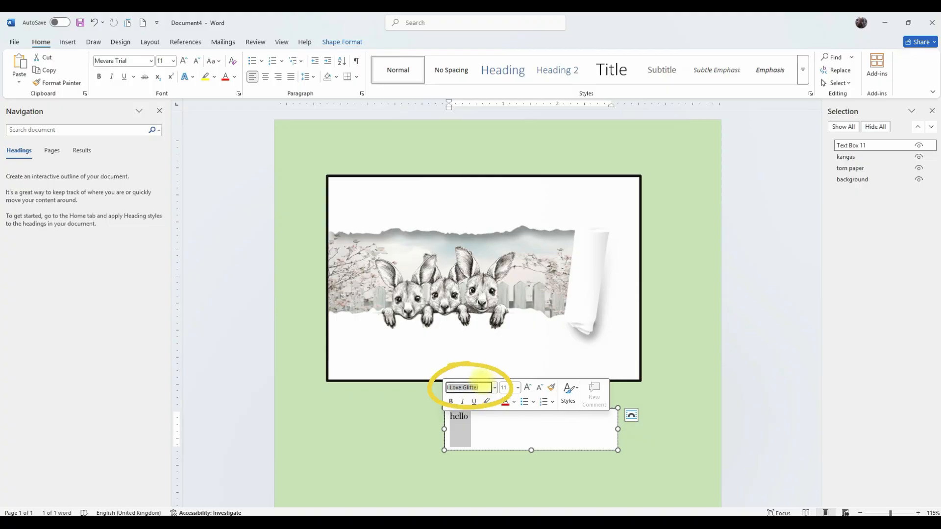
key(Return)
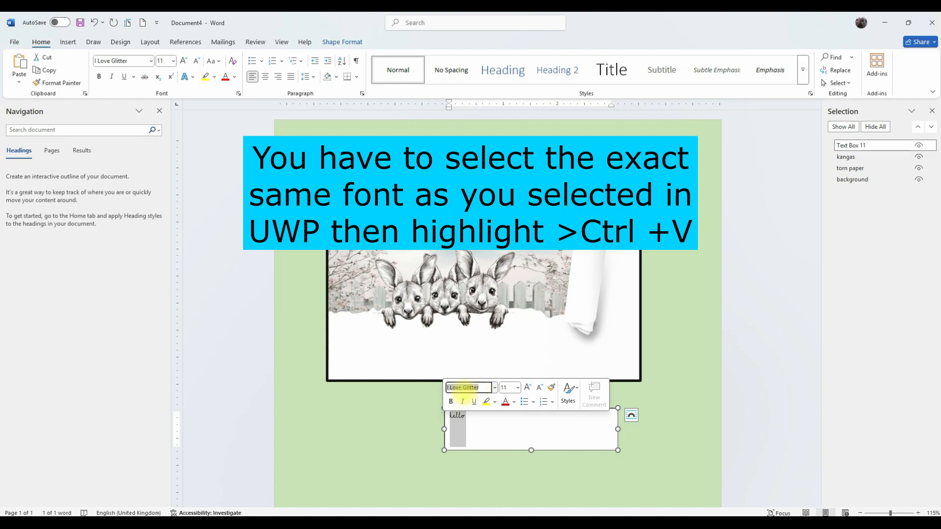
Replace the hello text with the copied heart Hello heart glyph sequence.
drag(481, 388, 440, 390)
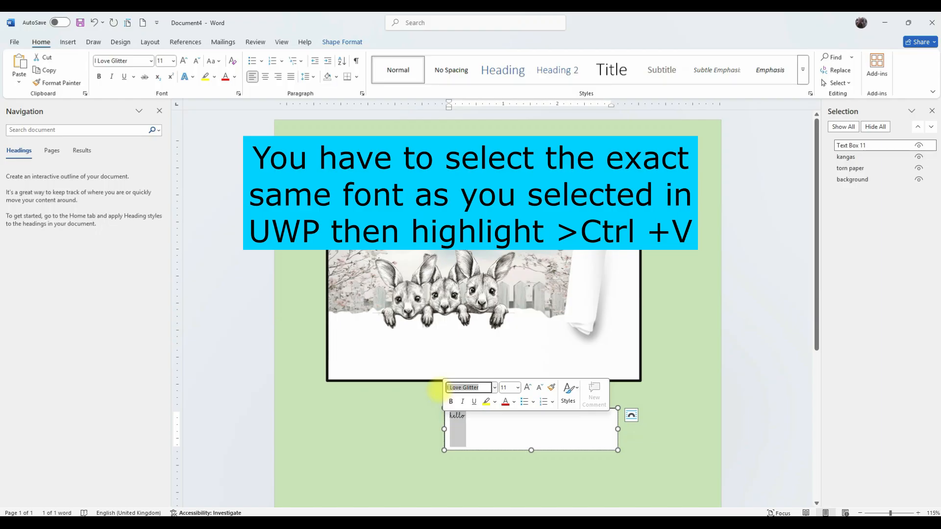
key(ctrl+v)
click(475, 428)
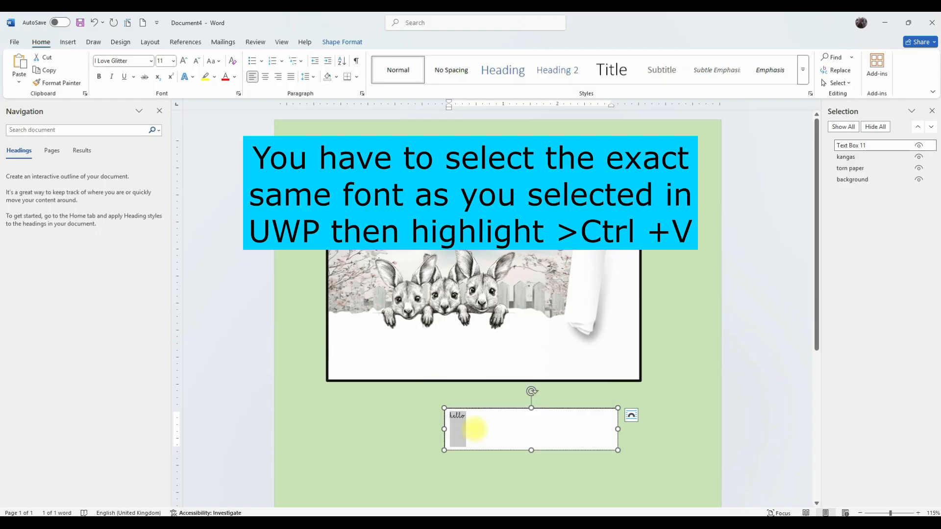
drag(479, 419, 441, 420)
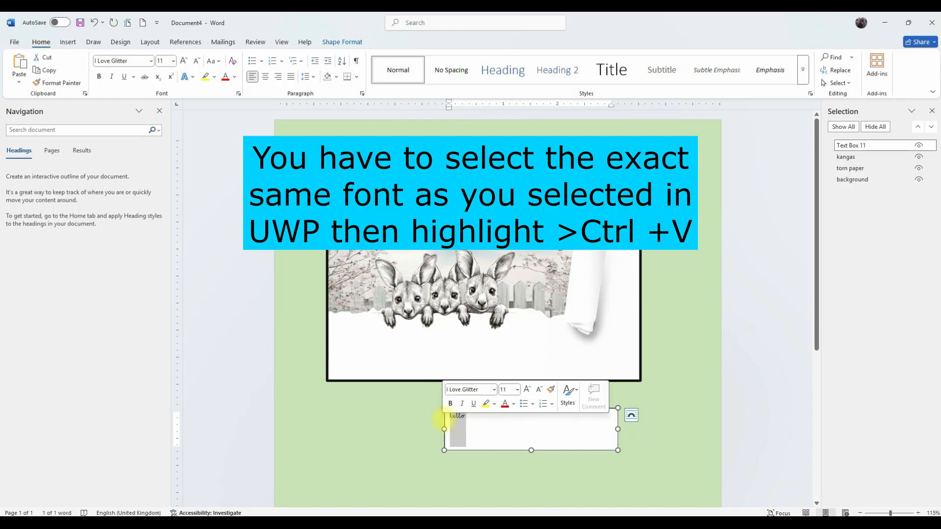
key(ctrl+v)
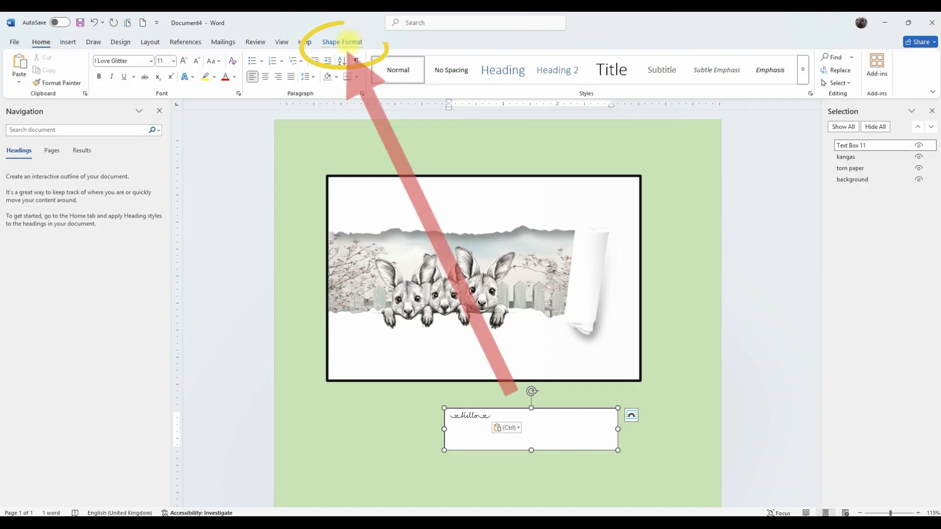
Remove the text box's fill and outline.
click(346, 42)
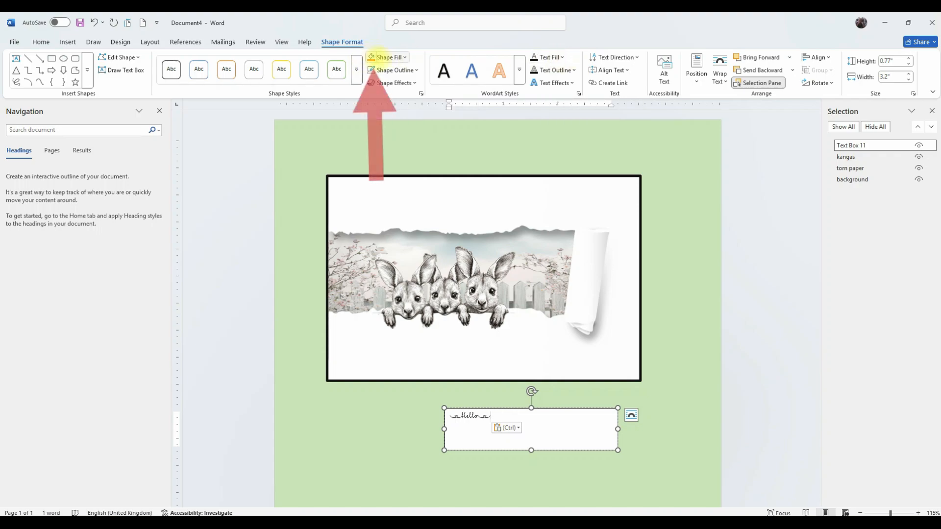
click(94, 22)
click(94, 22)
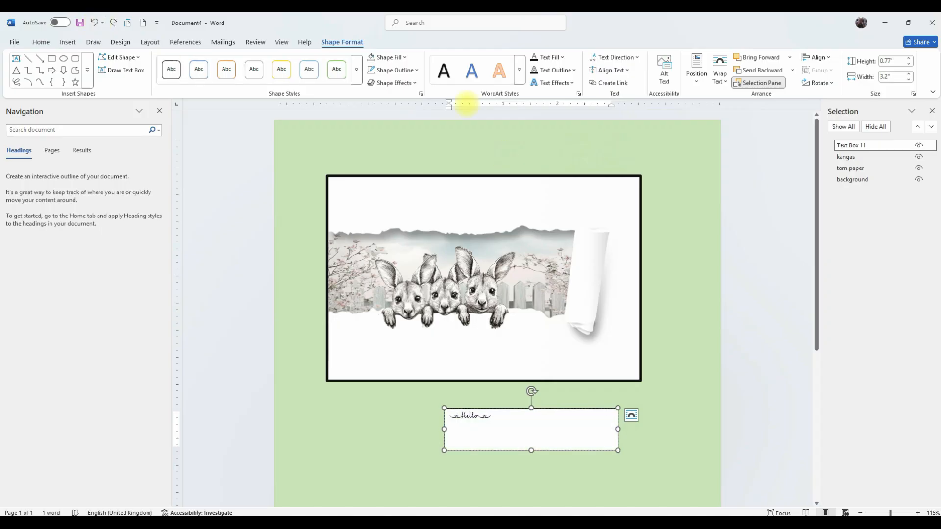
click(382, 57)
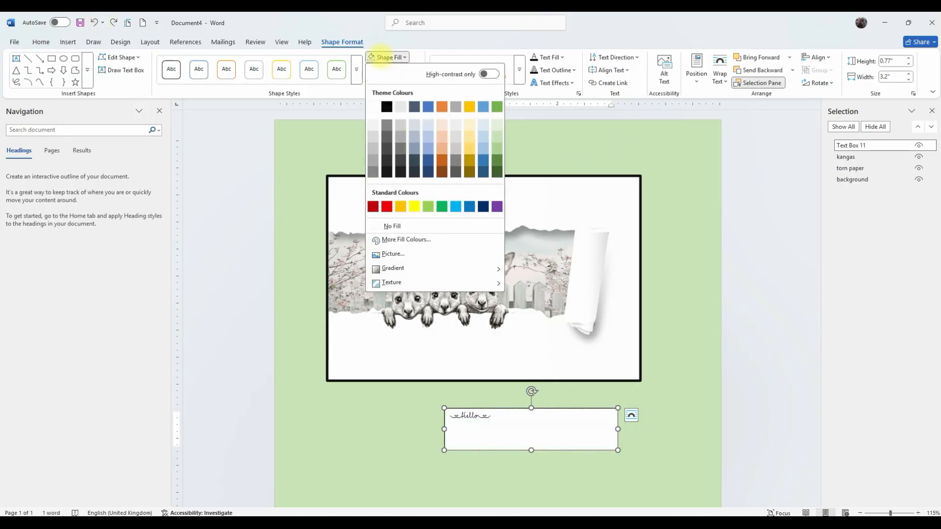
click(389, 226)
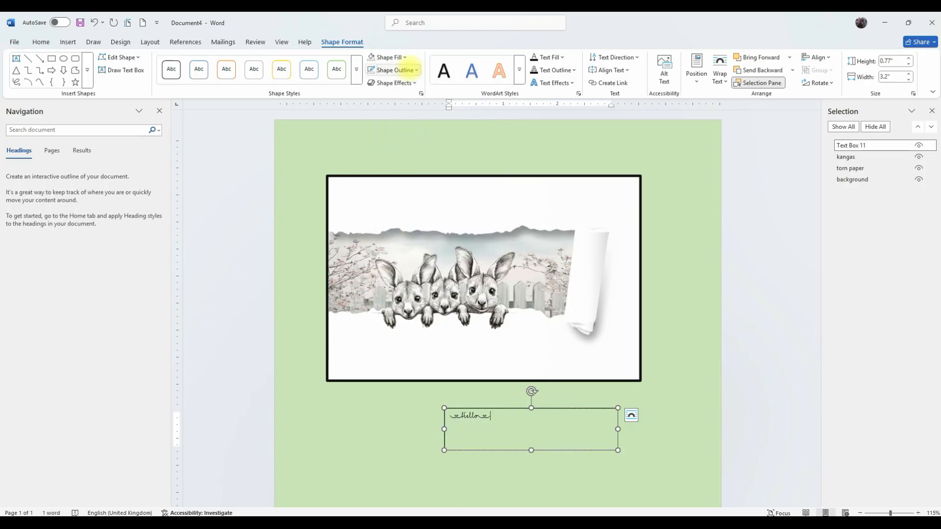
click(392, 71)
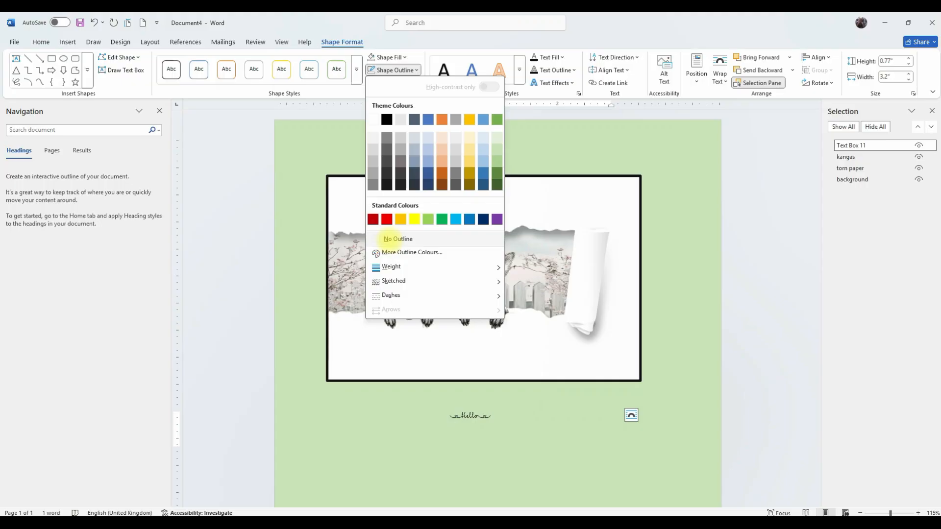
click(388, 238)
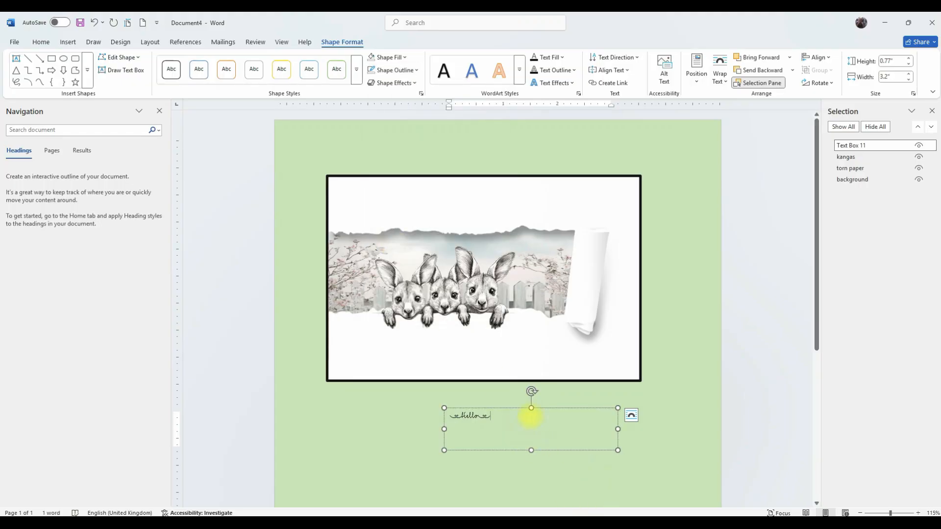
Move the text box into the frame above the kangaroos and shrink it to about 1.26 by 0.48 inches.
drag(531, 407, 514, 207)
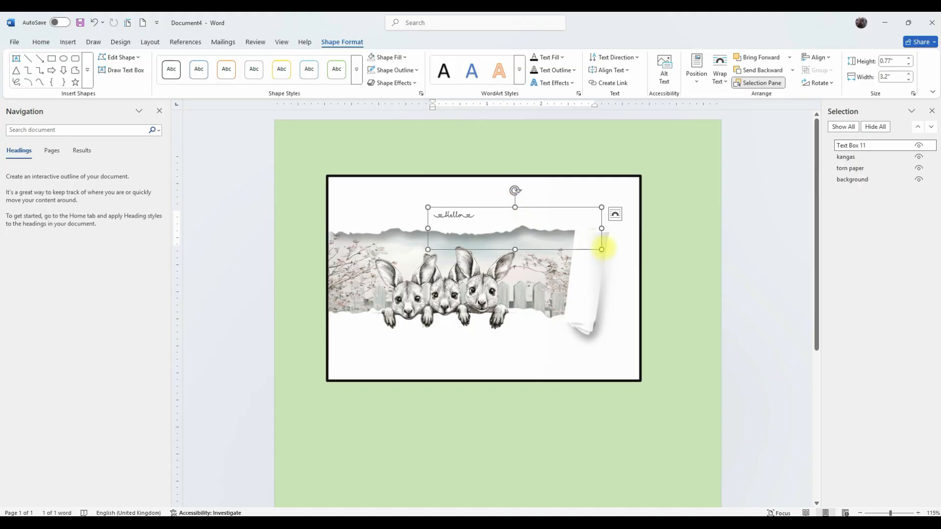
drag(602, 247, 429, 212)
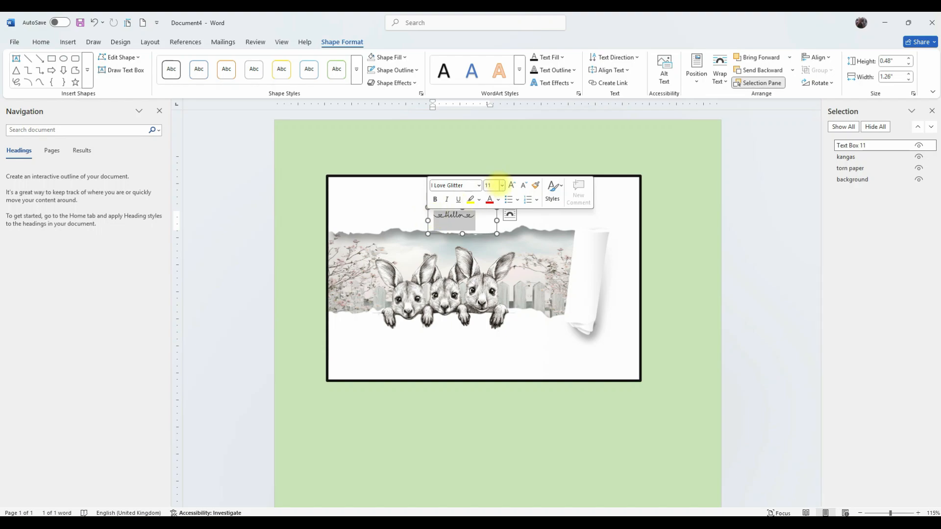
Set the Hello text to 28 pt and widen the text box to about 2.41 inches.
click(501, 185)
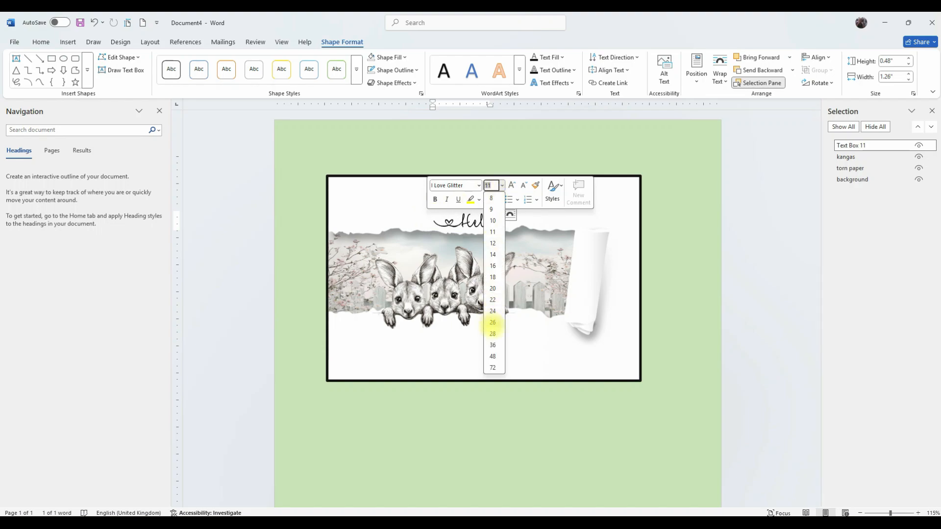
click(492, 333)
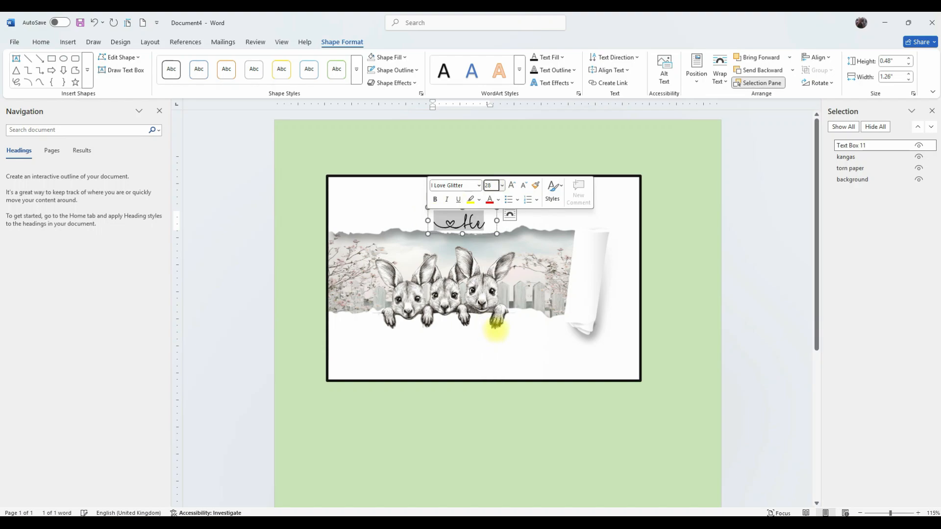
drag(497, 221, 558, 219)
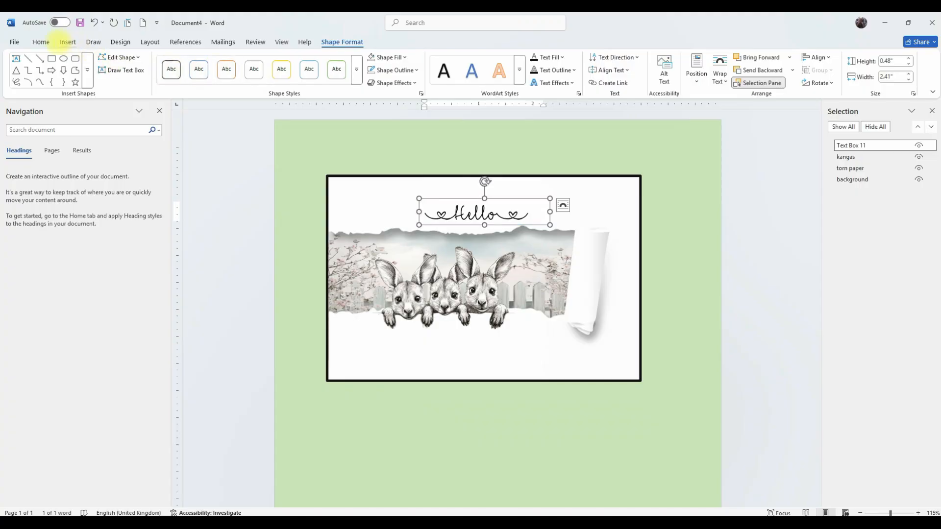
Change the Hello text's font colour to a grey theme shade.
click(40, 42)
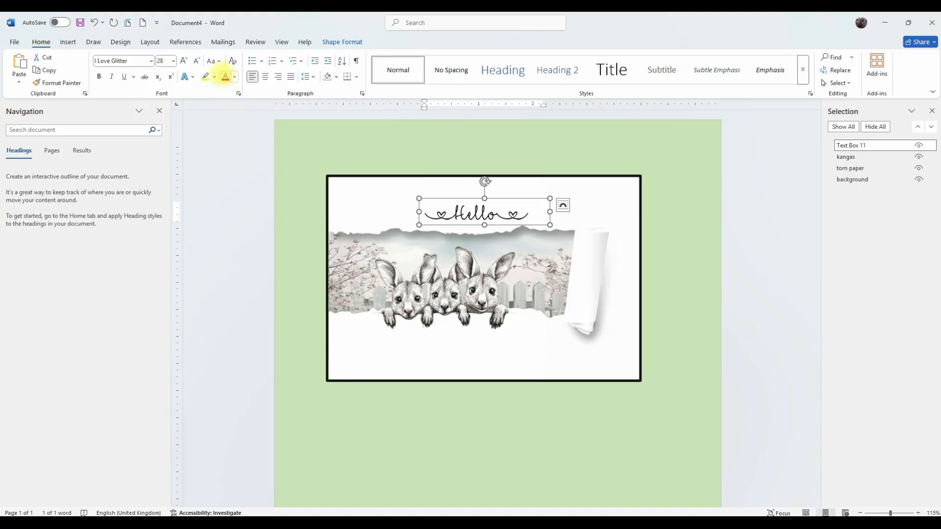
click(234, 77)
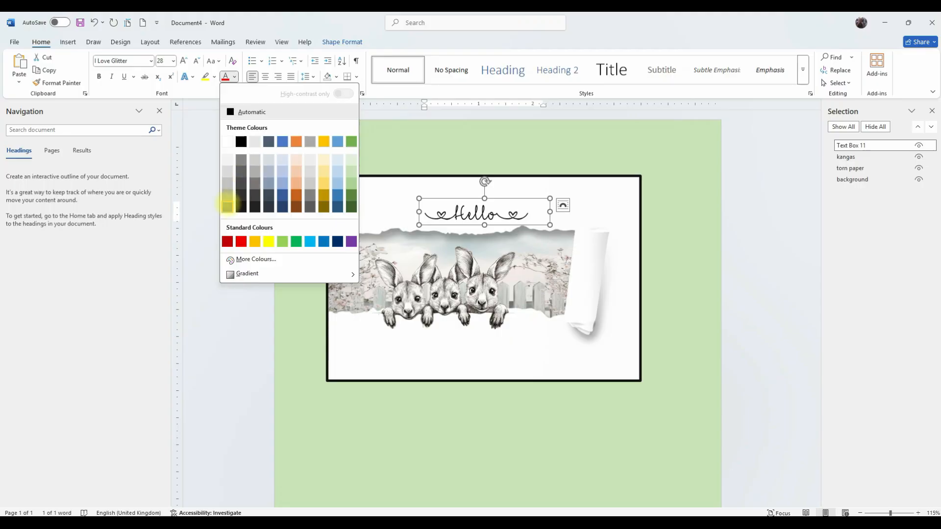
click(255, 183)
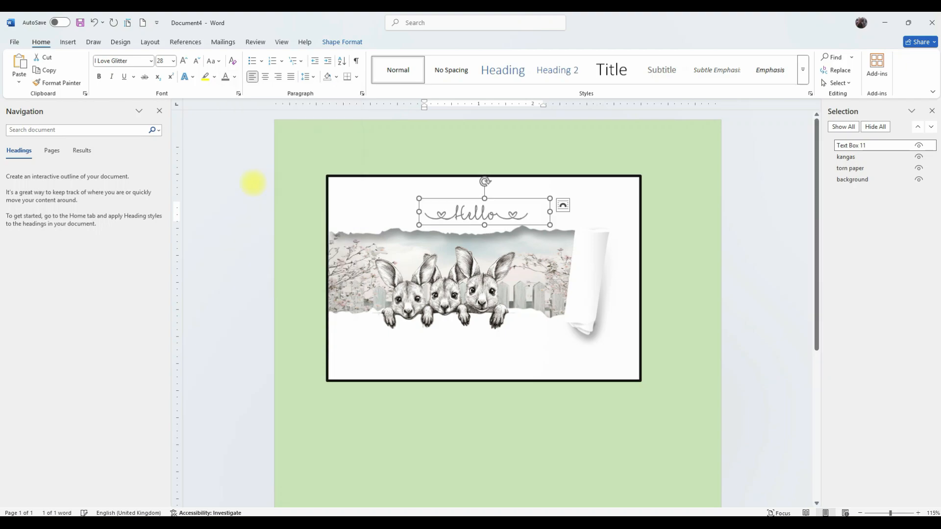
Select the Hello text and give it a custom font colour by adjusting the brightness slider.
double_click(481, 205)
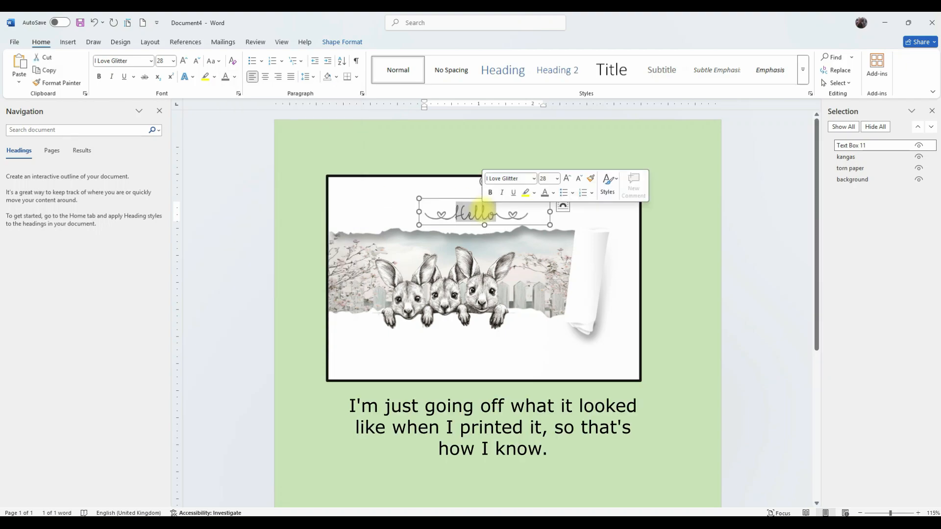
drag(533, 213, 426, 210)
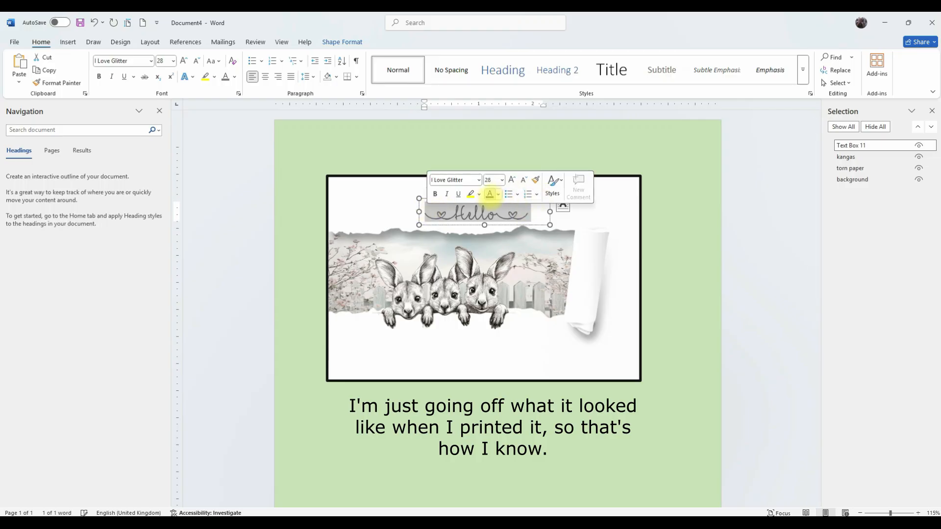
click(497, 194)
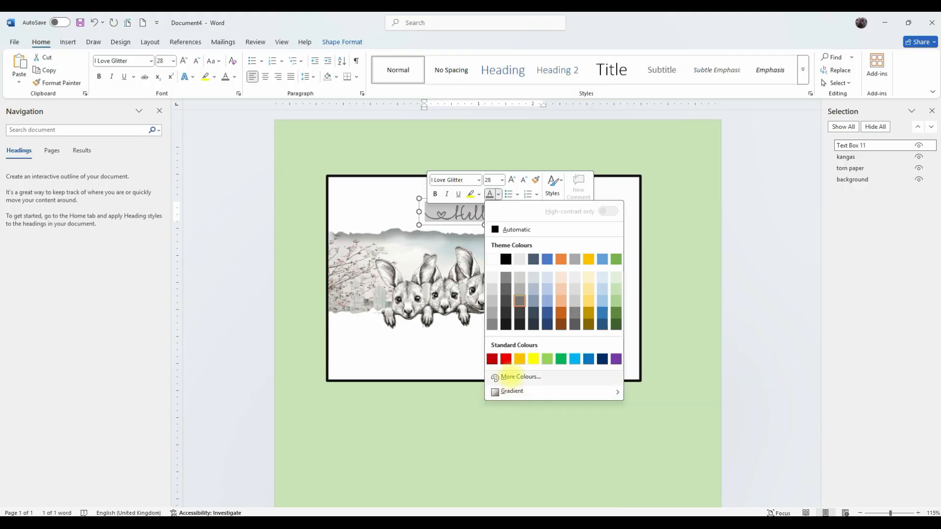
click(509, 377)
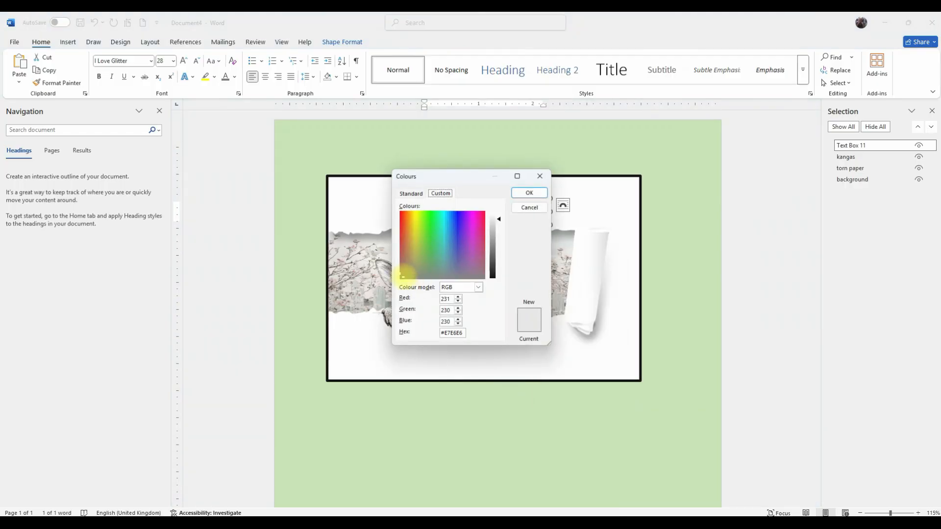
drag(499, 219, 498, 250)
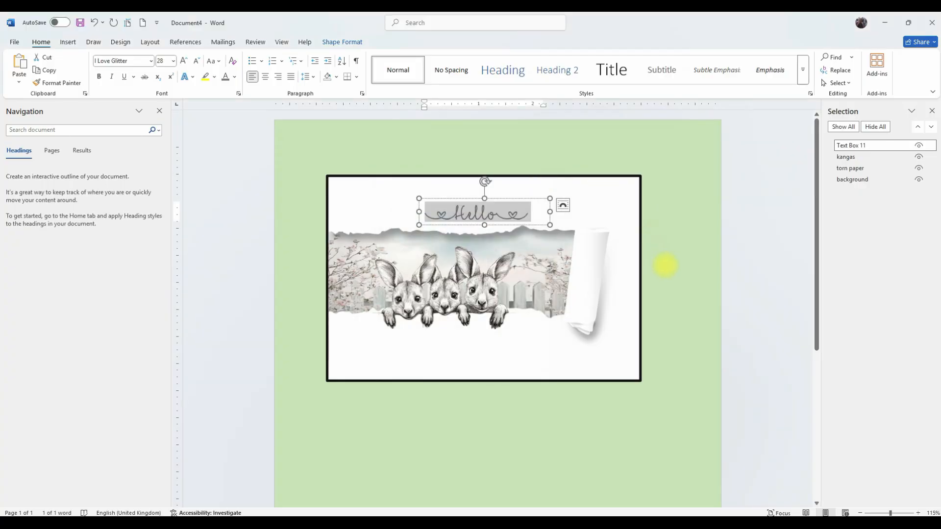
click(676, 266)
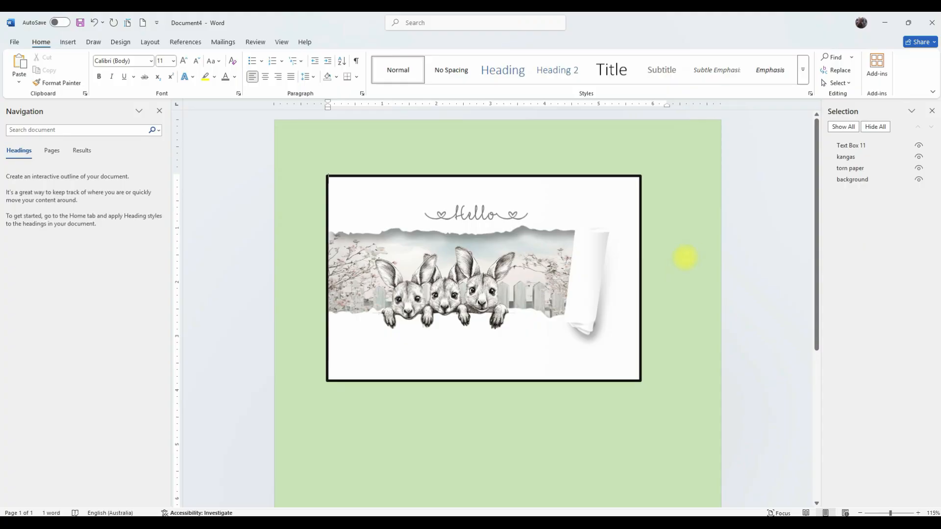